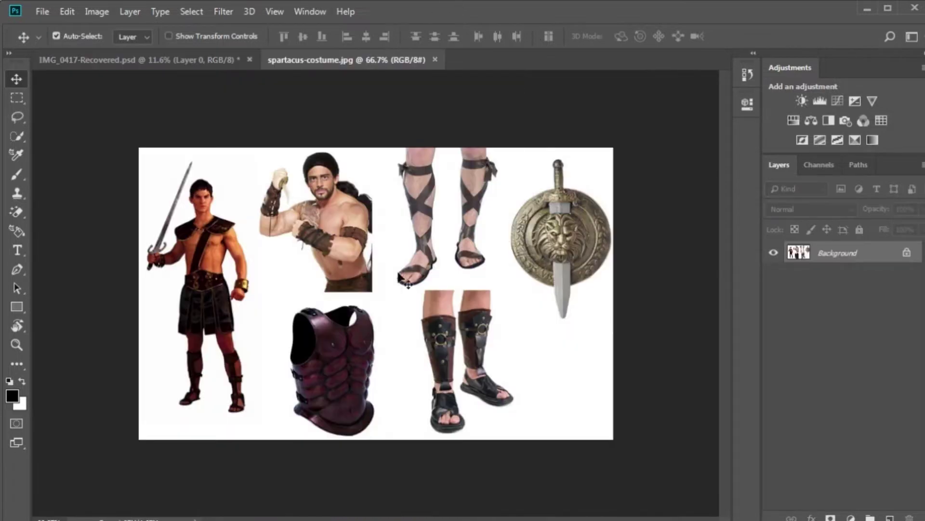
Step: Quick-select the breastplate in spartacus-costume.jpg and drag it into IMG_0417
{"action": "key", "text": "w"}
{"action": "left_click", "coordinate": [332, 406]}
{"action": "scroll", "coordinate": [345, 381], "scroll_direction": "up", "scroll_amount": 3}
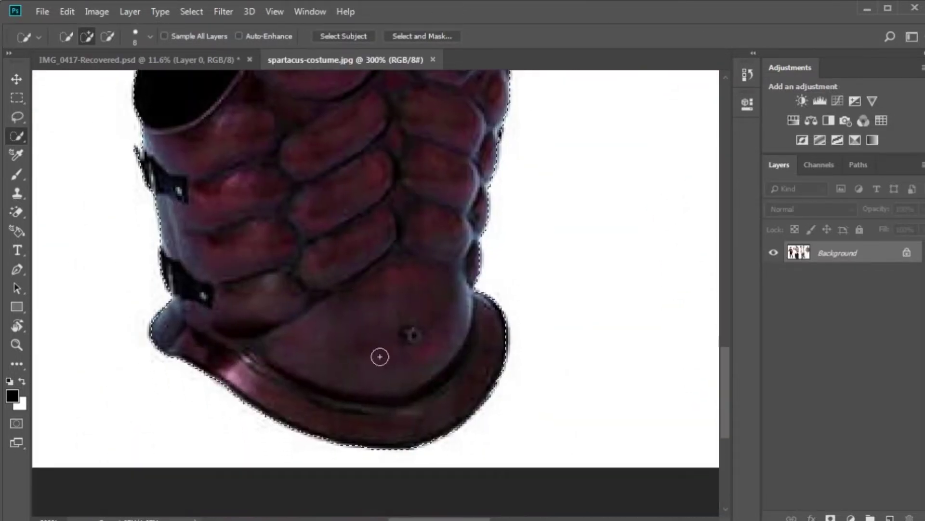
{"action": "scroll", "coordinate": [379, 356], "scroll_direction": "down", "scroll_amount": 5}
{"action": "key", "text": "v"}
{"action": "mouse_move", "coordinate": [313, 396]}
{"action": "left_mouse_down"}
{"action": "mouse_move", "coordinate": [312, 305]}
{"action": "mouse_move", "coordinate": [407, 225]}
{"action": "left_mouse_up"}
Step: Scale the placed breastplate up to cover the man's chest
{"action": "key", "text": "ctrl+t"}
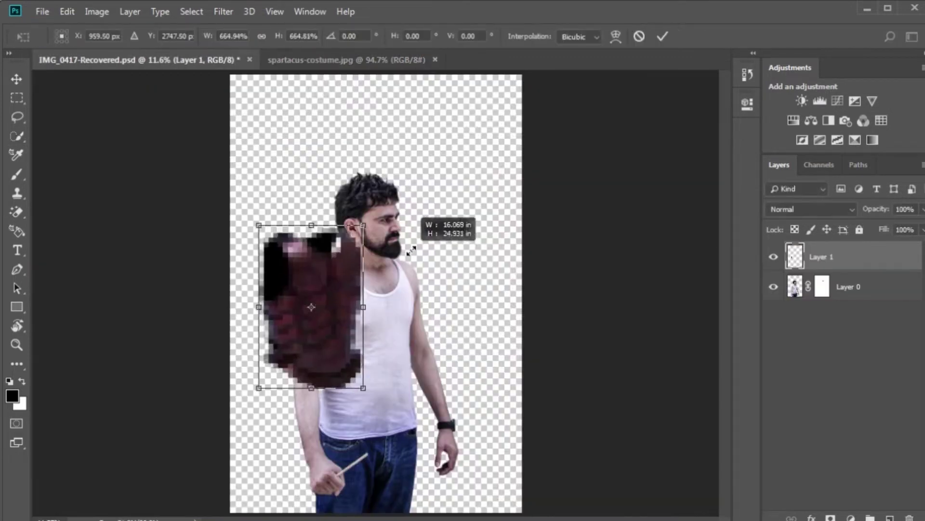
{"action": "left_click_drag", "start_coordinate": [309, 269], "coordinate": [354, 289]}
{"action": "key", "text": "Return"}
{"action": "scroll", "coordinate": [412, 381], "scroll_direction": "up", "scroll_amount": 2}
{"action": "scroll", "coordinate": [412, 381], "scroll_direction": "up", "scroll_amount": 2}
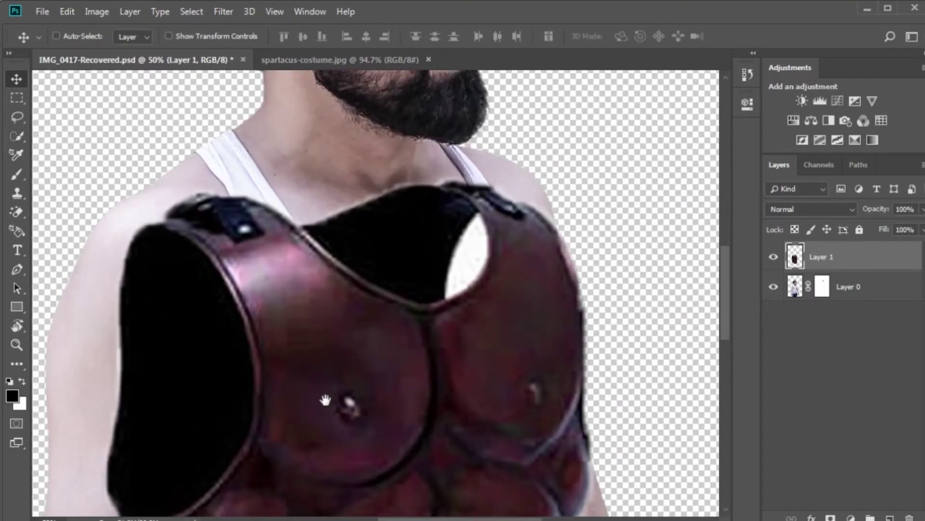
{"action": "left_click_drag", "start_coordinate": [273, 397], "coordinate": [444, 311]}
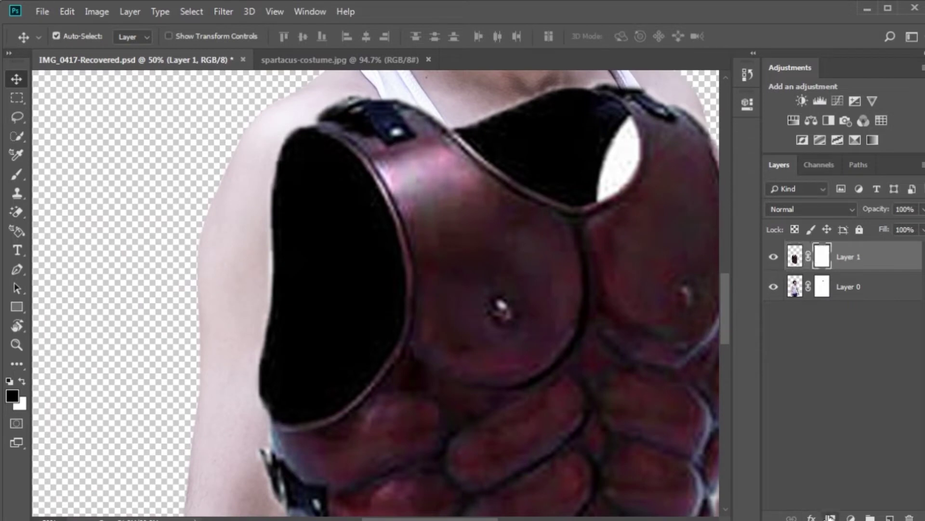
Step: Paint Layer 1's mask with a large soft black brush to hide the shoulder's inner shadow
{"action": "key", "text": "b"}
{"action": "key", "text": "bracketright"}
{"action": "right_click", "coordinate": [308, 279]}
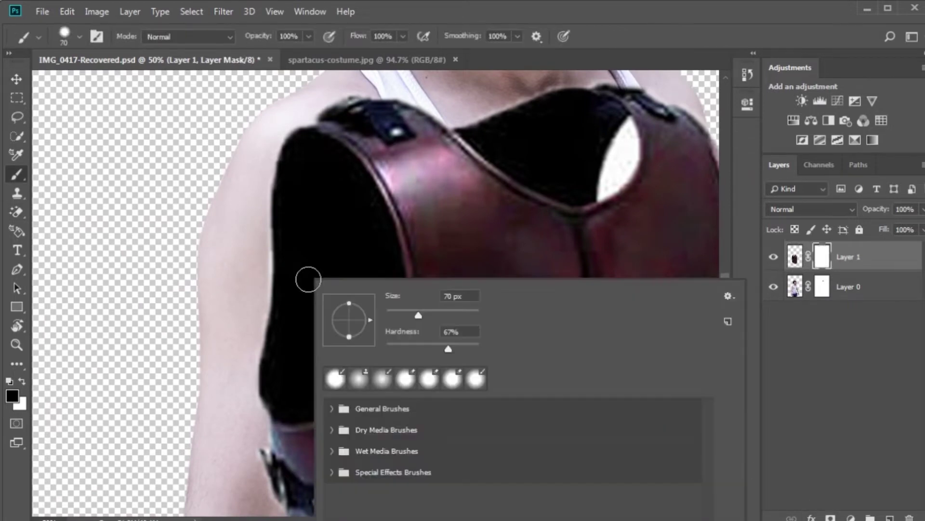
{"action": "left_click", "coordinate": [302, 250]}
{"action": "key", "text": "bracketright"}
{"action": "key", "text": "bracketright"}
{"action": "key", "text": "bracketright"}
{"action": "mouse_move", "coordinate": [299, 195]}
{"action": "left_mouse_down"}
{"action": "mouse_move", "coordinate": [320, 166]}
{"action": "mouse_move", "coordinate": [332, 346]}
{"action": "mouse_move", "coordinate": [303, 200]}
{"action": "mouse_move", "coordinate": [299, 266]}
{"action": "mouse_move", "coordinate": [283, 244]}
{"action": "mouse_move", "coordinate": [288, 371]}
{"action": "mouse_move", "coordinate": [283, 325]}
{"action": "mouse_move", "coordinate": [275, 389]}
{"action": "mouse_move", "coordinate": [275, 364]}
{"action": "mouse_move", "coordinate": [305, 384]}
{"action": "mouse_move", "coordinate": [347, 369]}
{"action": "mouse_move", "coordinate": [368, 331]}
{"action": "mouse_move", "coordinate": [374, 285]}
{"action": "left_mouse_up"}
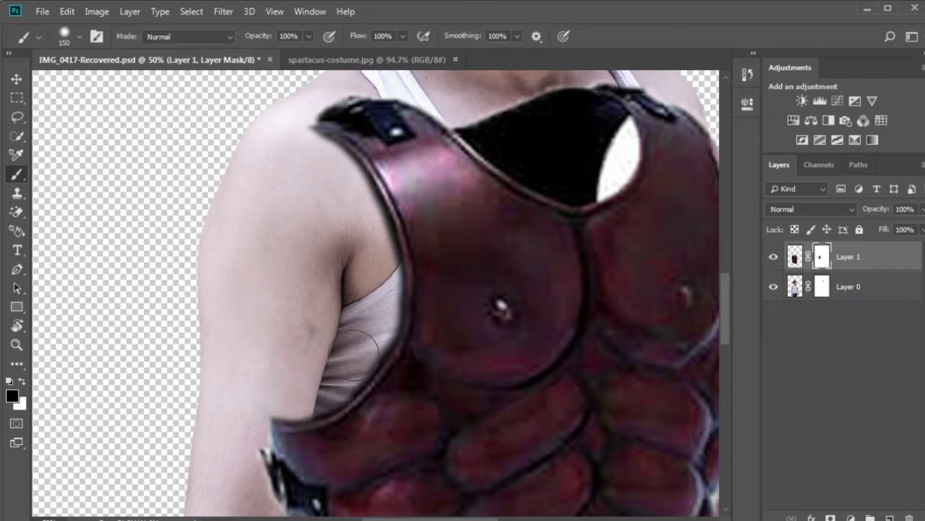
Step: With a smaller brush, hide the upper chest shadow and reveal the chest hair in the neckline
{"action": "scroll", "coordinate": [341, 372], "scroll_direction": "up", "scroll_amount": 3}
{"action": "scroll", "coordinate": [326, 398], "scroll_direction": "up", "scroll_amount": 3}
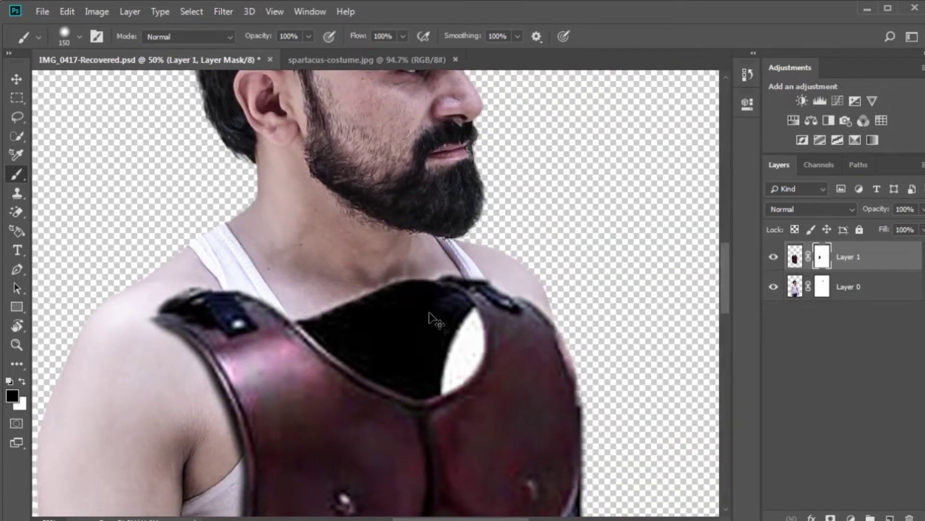
{"action": "key", "text": "ctrl+plus"}
{"action": "key", "text": "bracketleft"}
{"action": "key", "text": "bracketleft"}
{"action": "mouse_move", "coordinate": [479, 327]}
{"action": "left_mouse_down"}
{"action": "mouse_move", "coordinate": [424, 290]}
{"action": "mouse_move", "coordinate": [471, 356]}
{"action": "mouse_move", "coordinate": [434, 403]}
{"action": "mouse_move", "coordinate": [403, 392]}
{"action": "mouse_move", "coordinate": [424, 351]}
{"action": "mouse_move", "coordinate": [407, 320]}
{"action": "mouse_move", "coordinate": [301, 320]}
{"action": "mouse_move", "coordinate": [368, 320]}
{"action": "mouse_move", "coordinate": [395, 351]}
{"action": "left_mouse_up"}
{"action": "left_click_drag", "start_coordinate": [424, 402], "coordinate": [351, 361]}
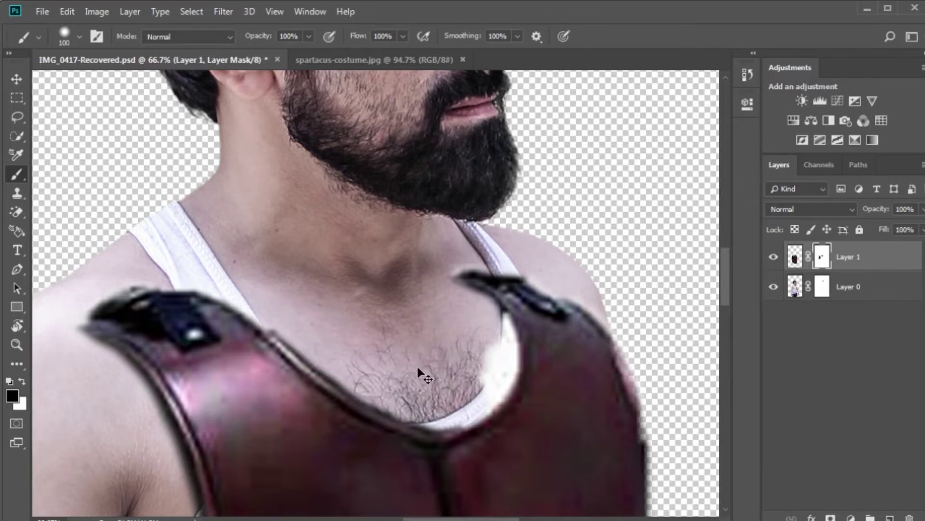
Step: Move the armour layer slightly up the chest
{"action": "key", "text": "ctrl+minus"}
{"action": "key", "text": "ctrl+minus"}
{"action": "key", "text": "ctrl+minus"}
{"action": "scroll", "coordinate": [427, 318], "scroll_direction": "down", "scroll_amount": 3}
{"action": "scroll", "coordinate": [427, 318], "scroll_direction": "up", "scroll_amount": 2}
{"action": "key", "text": "ctrl+t"}
{"action": "left_click_drag", "start_coordinate": [431, 322], "coordinate": [418, 296]}
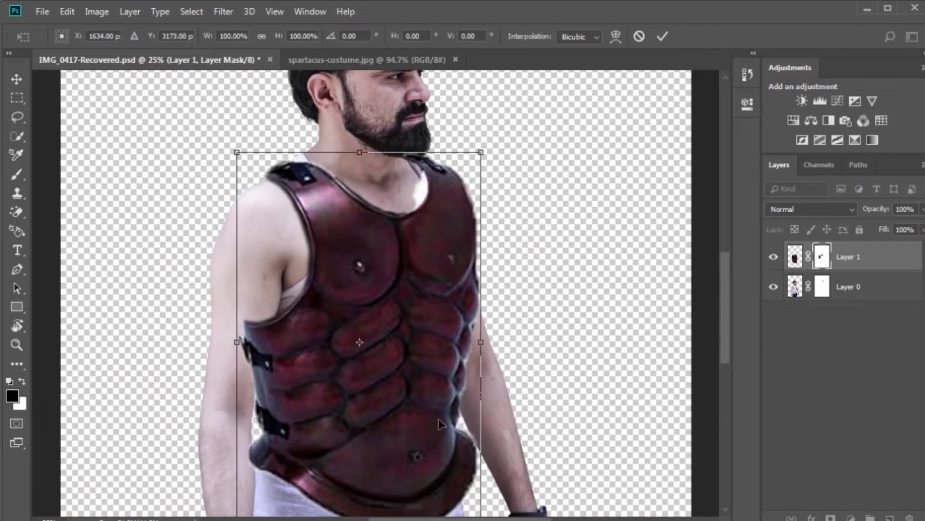
Step: Warp the breastplate, stretching its bottom down over the waist
{"action": "scroll", "coordinate": [440, 424], "scroll_direction": "down", "scroll_amount": 5}
{"action": "right_click", "coordinate": [381, 183]}
{"action": "left_click", "coordinate": [417, 266]}
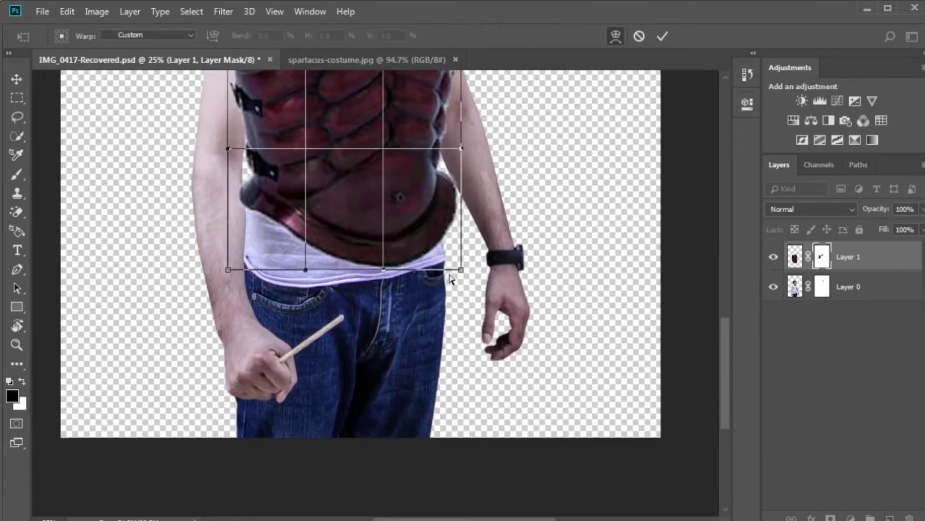
{"action": "key", "text": "ctrl+minus"}
{"action": "left_click_drag", "start_coordinate": [414, 367], "coordinate": [416, 382]}
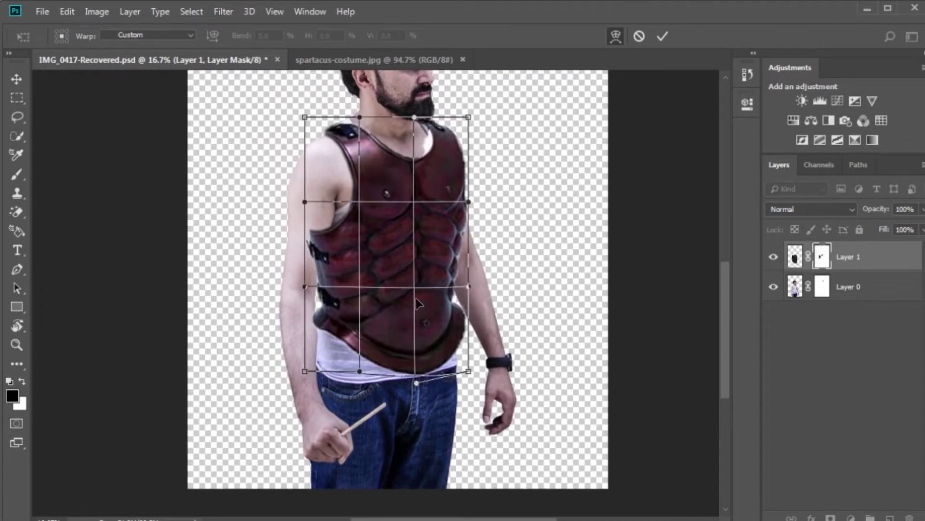
{"action": "key", "text": "Return"}
Step: Enlarge the armour slightly and set Layer 1 opacity to 78%
{"action": "key", "text": "ctrl+t"}
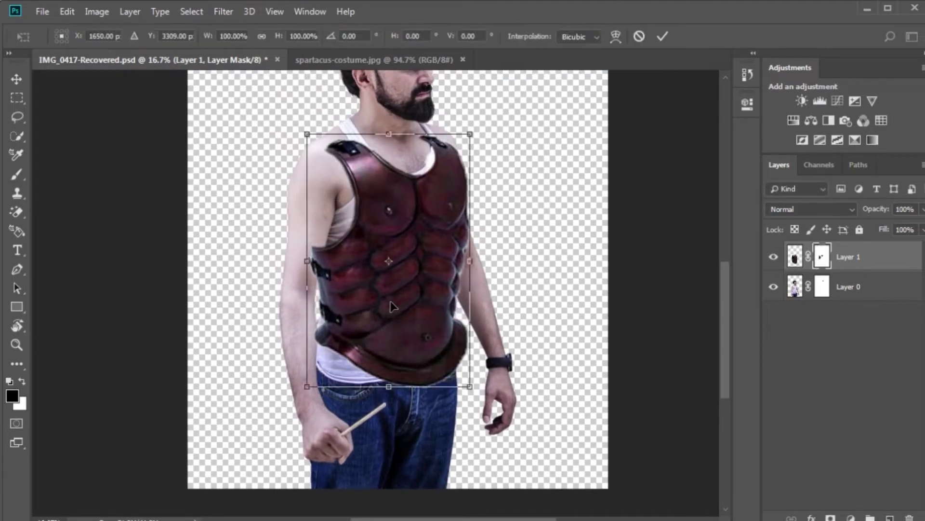
{"action": "left_click_drag", "start_coordinate": [479, 135], "coordinate": [488, 127]}
{"action": "left_click_drag", "start_coordinate": [422, 185], "coordinate": [418, 177]}
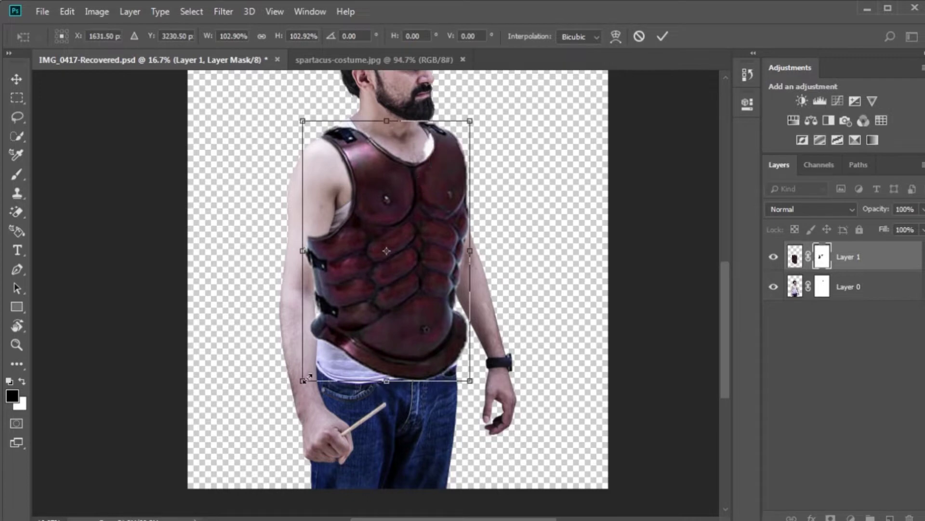
{"action": "left_click_drag", "start_coordinate": [306, 379], "coordinate": [299, 387]}
{"action": "key", "text": "Return"}
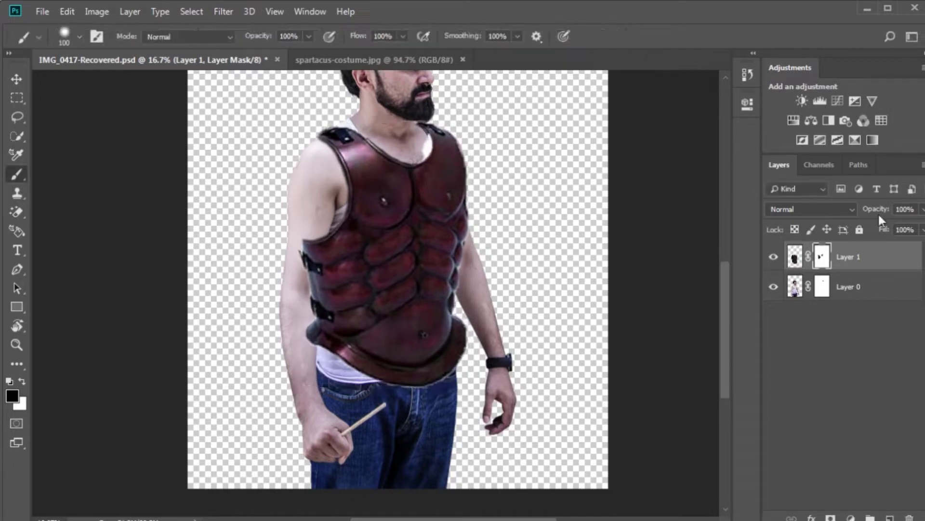
{"action": "left_click_drag", "start_coordinate": [879, 215], "coordinate": [863, 216]}
{"action": "scroll", "coordinate": [368, 104], "scroll_direction": "up", "scroll_amount": 2}
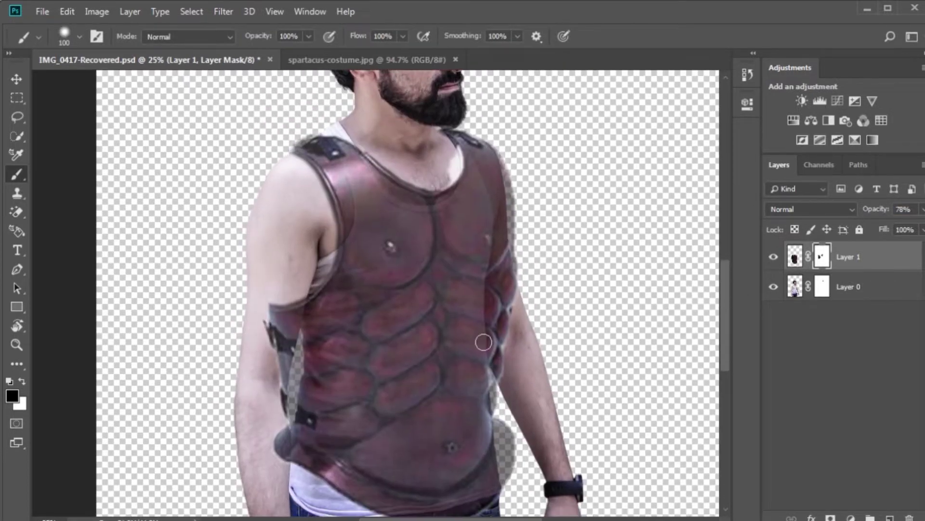
Step: Warp the armour's sides inward along the arm and right torso
{"action": "key", "text": "ctrl+t"}
{"action": "right_click", "coordinate": [428, 314]}
{"action": "left_click", "coordinate": [465, 403]}
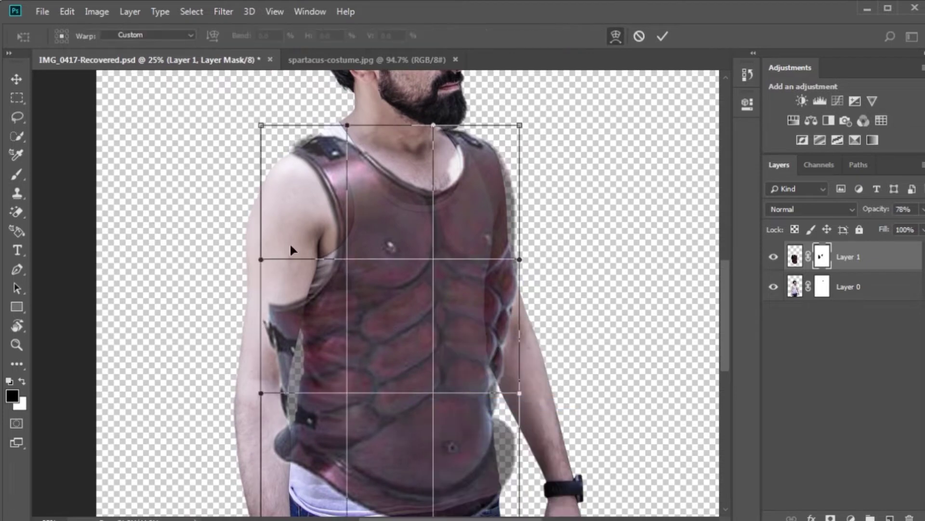
{"action": "mouse_move", "coordinate": [268, 340]}
{"action": "left_mouse_down"}
{"action": "mouse_move", "coordinate": [315, 415]}
{"action": "mouse_move", "coordinate": [291, 406]}
{"action": "left_mouse_up"}
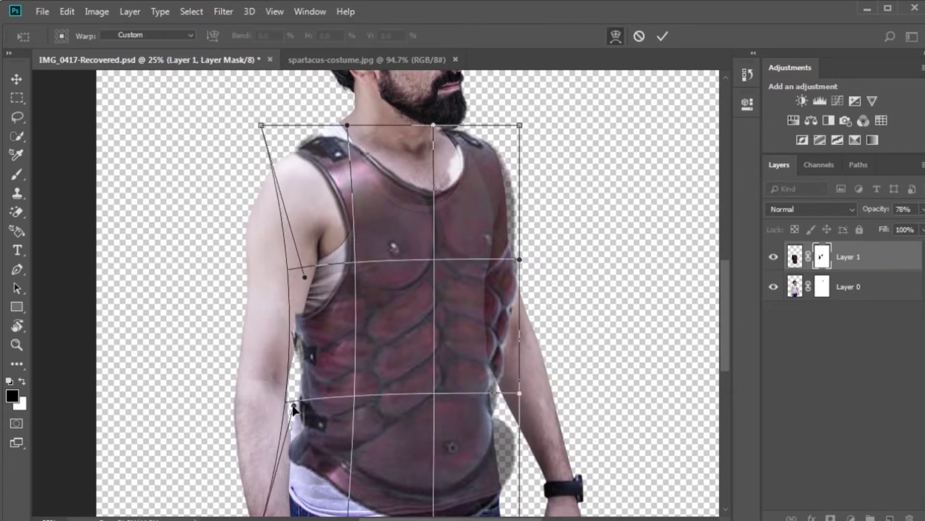
{"action": "left_click_drag", "start_coordinate": [507, 328], "coordinate": [453, 349]}
{"action": "left_click_drag", "start_coordinate": [465, 145], "coordinate": [458, 146]}
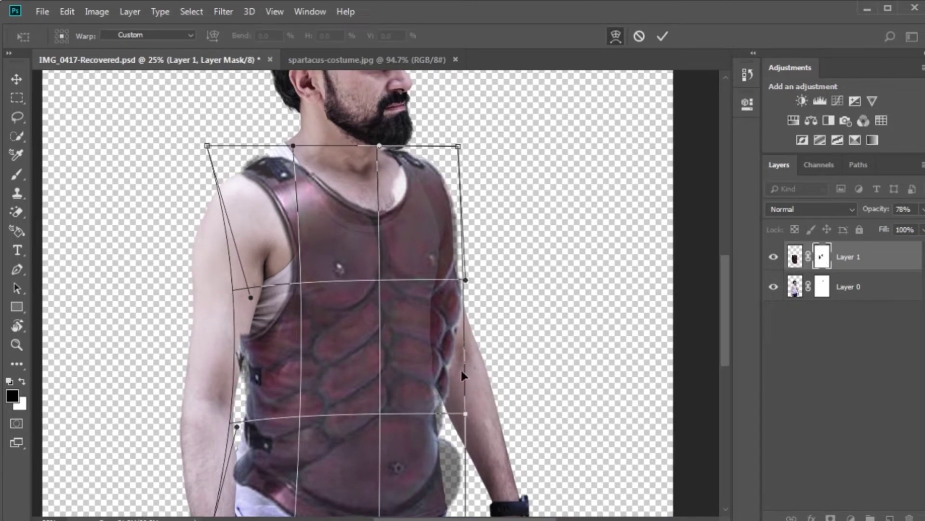
{"action": "left_click_drag", "start_coordinate": [458, 420], "coordinate": [447, 421]}
{"action": "left_click_drag", "start_coordinate": [466, 280], "coordinate": [439, 288]}
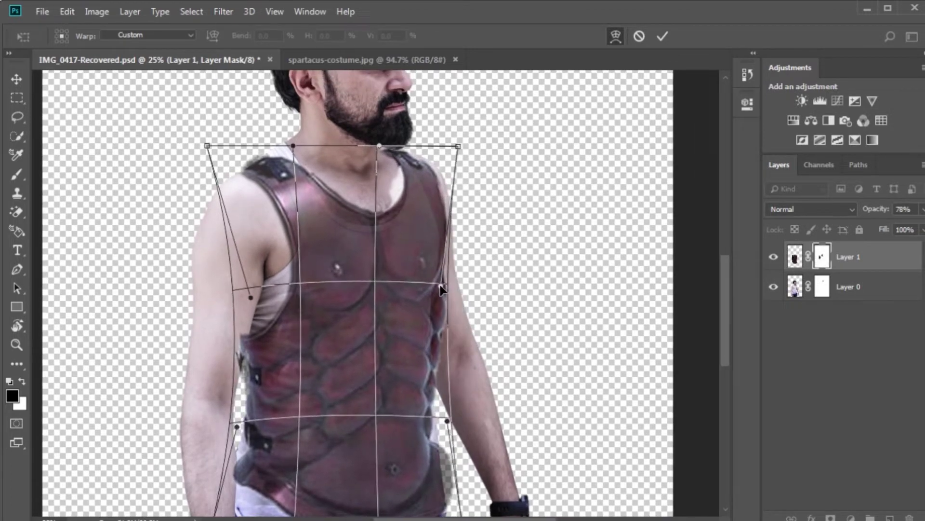
Step: Nudge the armour's left edge slightly outward and commit the warp
{"action": "mouse_move", "coordinate": [375, 147]}
{"action": "left_mouse_down"}
{"action": "mouse_move", "coordinate": [340, 280]}
{"action": "mouse_move", "coordinate": [350, 277]}
{"action": "left_mouse_up"}
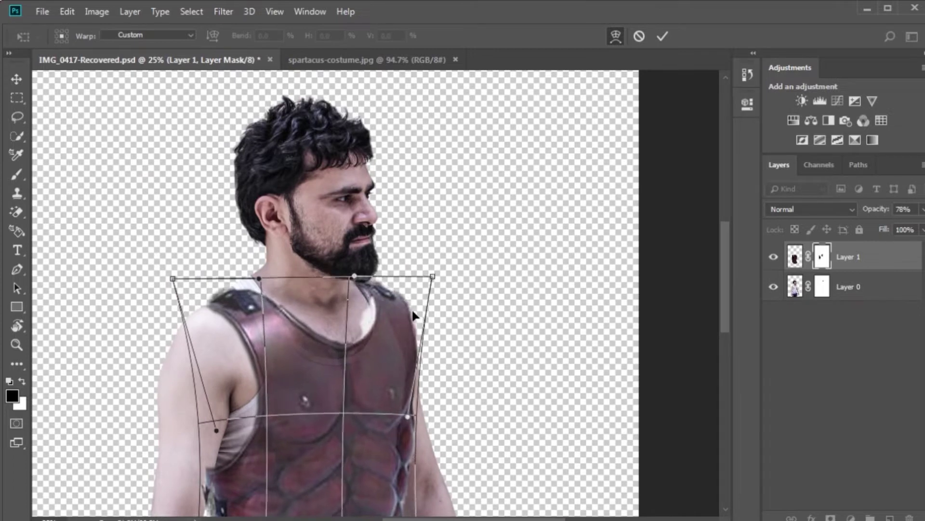
{"action": "left_click_drag", "start_coordinate": [443, 371], "coordinate": [450, 228]}
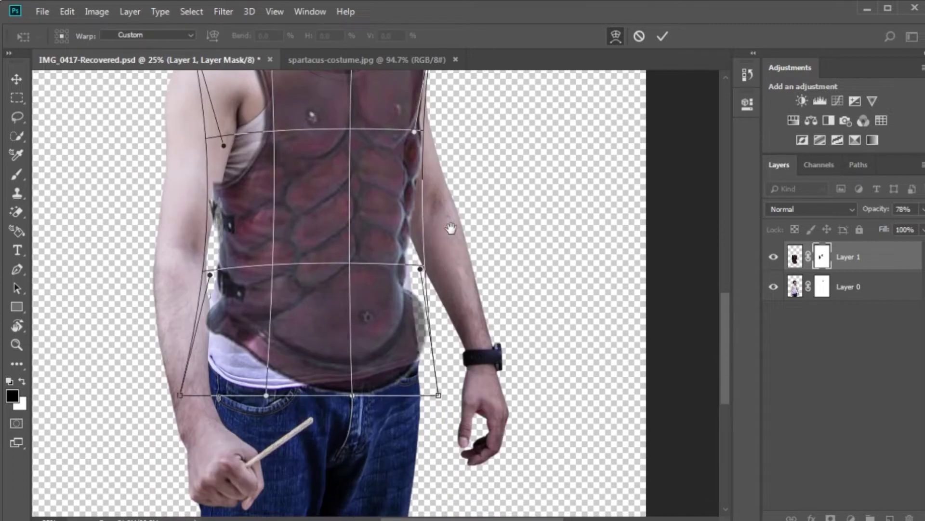
{"action": "left_click_drag", "start_coordinate": [211, 279], "coordinate": [208, 279]}
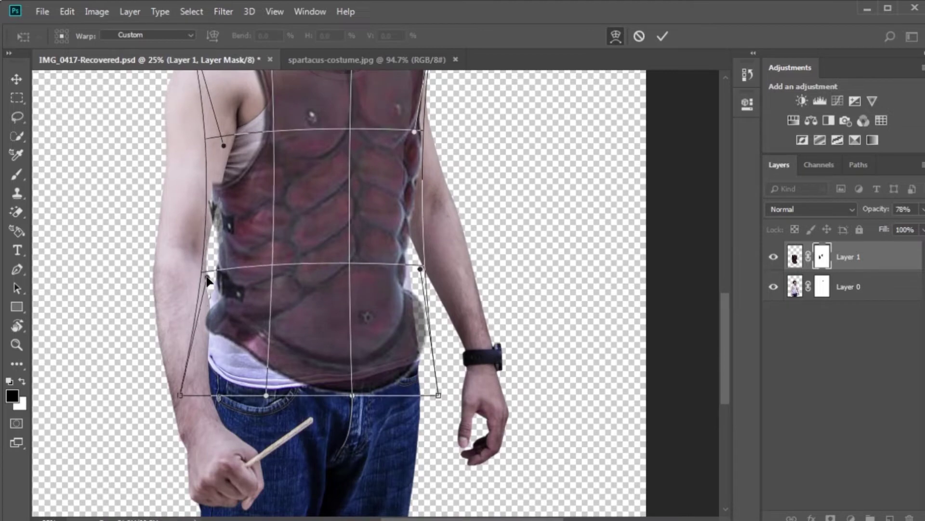
{"action": "key", "text": "Return"}
{"action": "key", "text": "b"}
{"action": "key", "text": "ctrl+0"}
{"action": "key", "text": "ctrl+plus"}
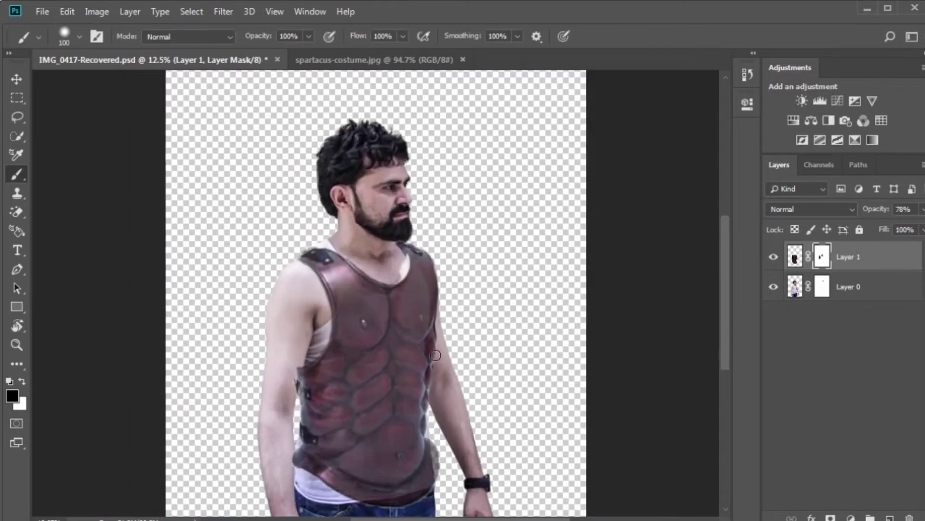
Step: Enlarge the armour slightly from its top-left corner
{"action": "key", "text": "ctrl+plus"}
{"action": "key", "text": "ctrl+plus"}
{"action": "key", "text": "ctrl+t"}
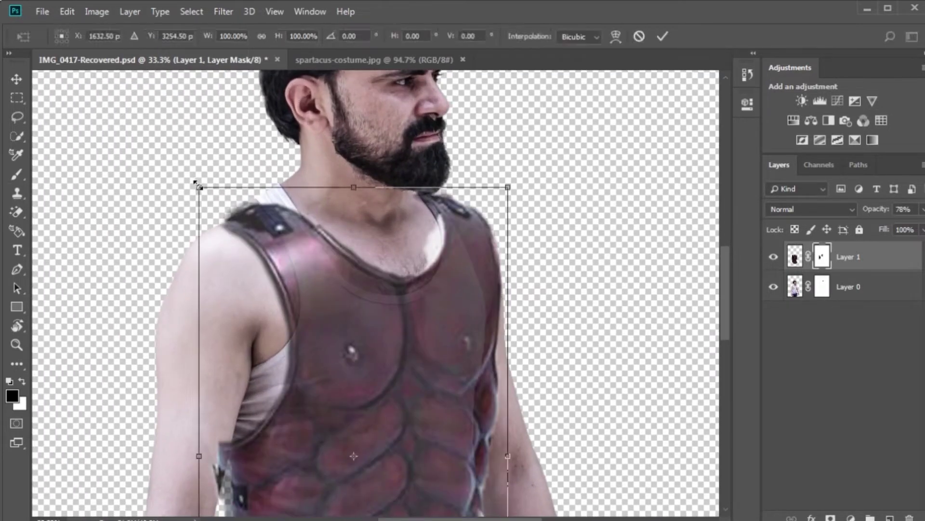
{"action": "left_click_drag", "start_coordinate": [195, 182], "coordinate": [192, 182]}
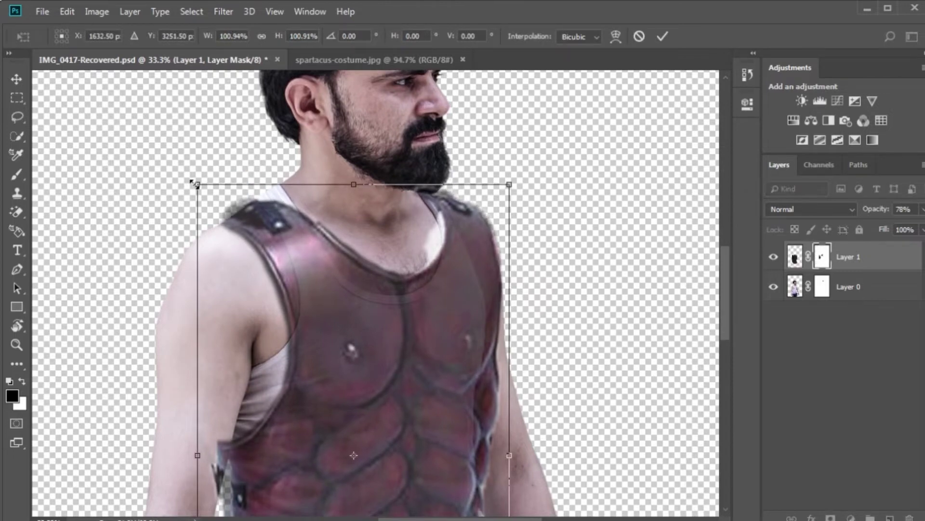
{"action": "key", "text": "Return"}
Step: Warp the armour's right edge inward near the neckline
{"action": "key", "text": "ctrl+plus"}
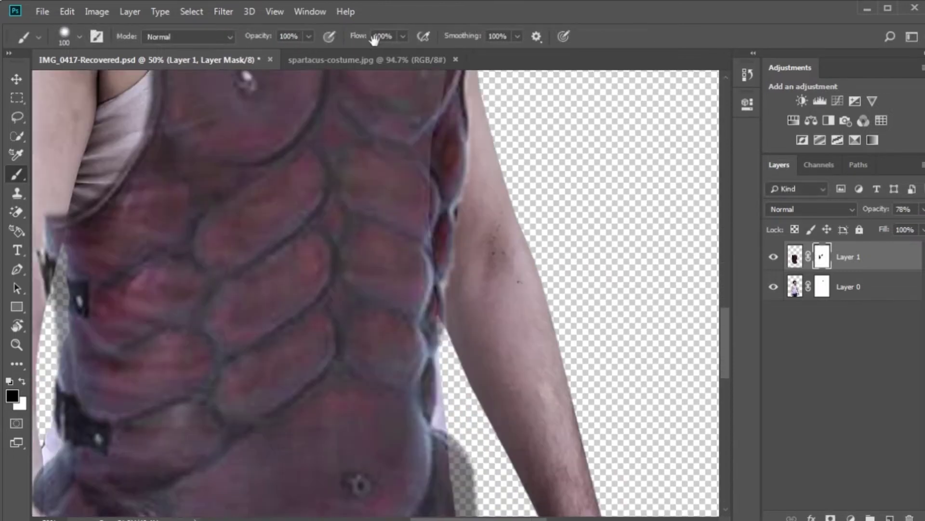
{"action": "left_click_drag", "start_coordinate": [434, 203], "coordinate": [434, 318]}
{"action": "left_click_drag", "start_coordinate": [447, 227], "coordinate": [439, 346]}
{"action": "key", "text": "ctrl+t"}
{"action": "right_click", "coordinate": [409, 304]}
{"action": "left_click", "coordinate": [452, 398]}
{"action": "mouse_move", "coordinate": [450, 337]}
{"action": "left_mouse_down"}
{"action": "mouse_move", "coordinate": [433, 330]}
{"action": "mouse_move", "coordinate": [503, 340]}
{"action": "left_mouse_up"}
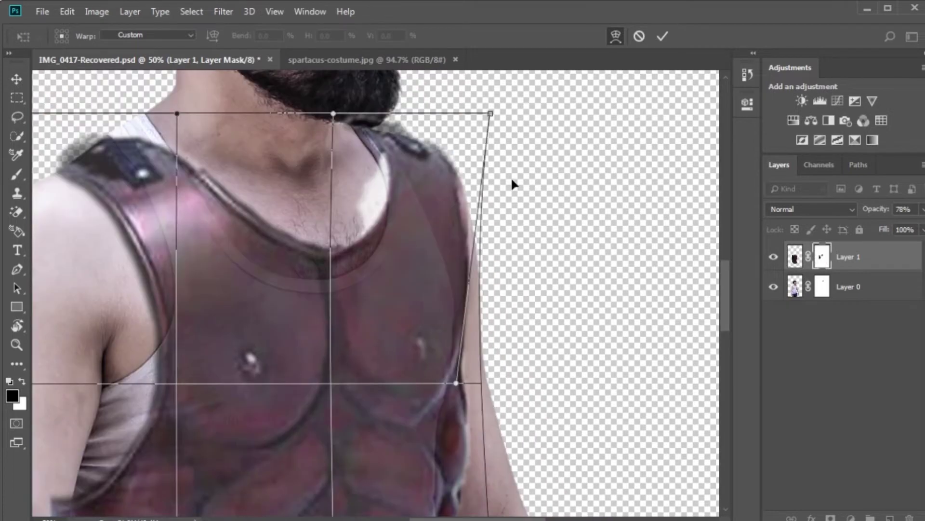
{"action": "key", "text": "Return"}
Step: Paint out the grey smudges beside the abs on Layer 1's mask
{"action": "key", "text": "b"}
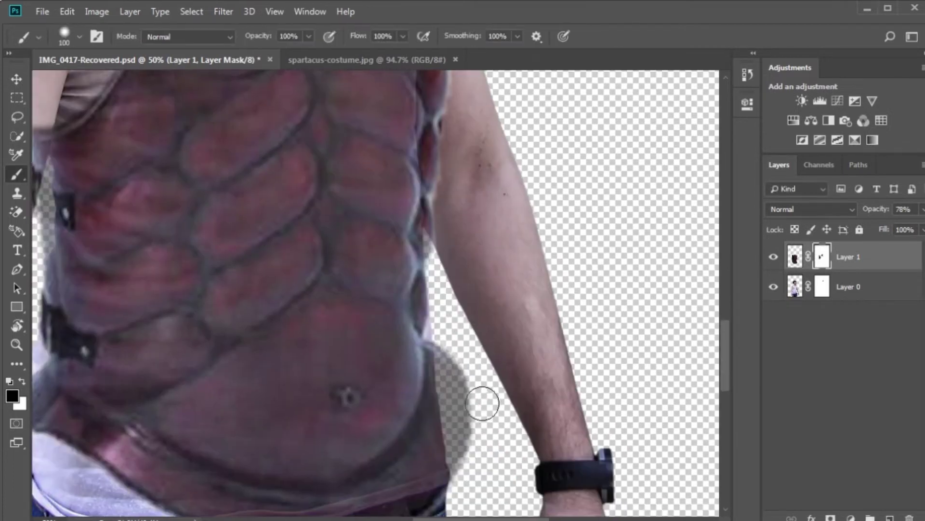
{"action": "mouse_move", "coordinate": [463, 399]}
{"action": "left_mouse_down"}
{"action": "mouse_move", "coordinate": [452, 366]}
{"action": "mouse_move", "coordinate": [466, 343]}
{"action": "left_mouse_up"}
{"action": "right_click", "coordinate": [466, 343]}
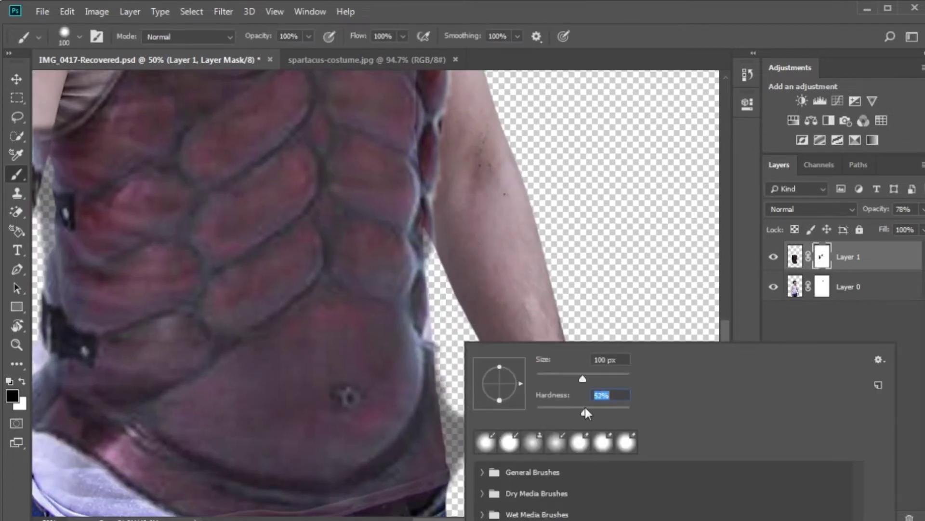
{"action": "key", "text": "Return"}
{"action": "key", "text": "ctrl+plus"}
{"action": "scroll", "coordinate": [475, 299], "scroll_direction": "down", "scroll_amount": 1}
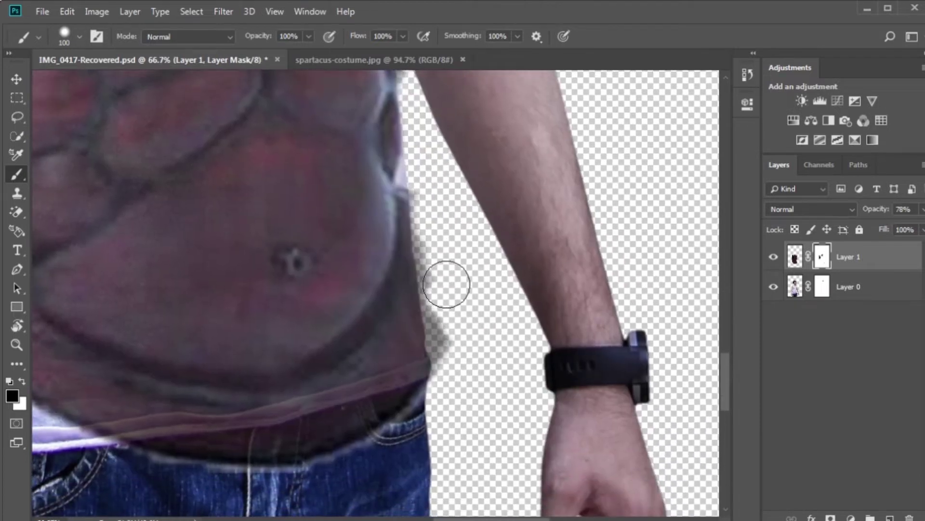
{"action": "left_click_drag", "start_coordinate": [451, 313], "coordinate": [455, 358]}
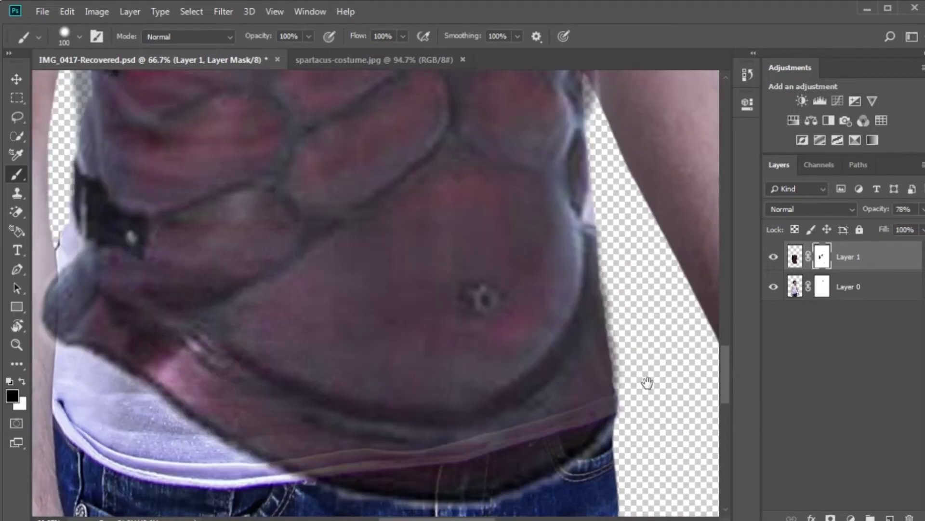
Step: Paint out the dark smudge along the arm's edge
{"action": "left_click_drag", "start_coordinate": [58, 365], "coordinate": [470, 413]}
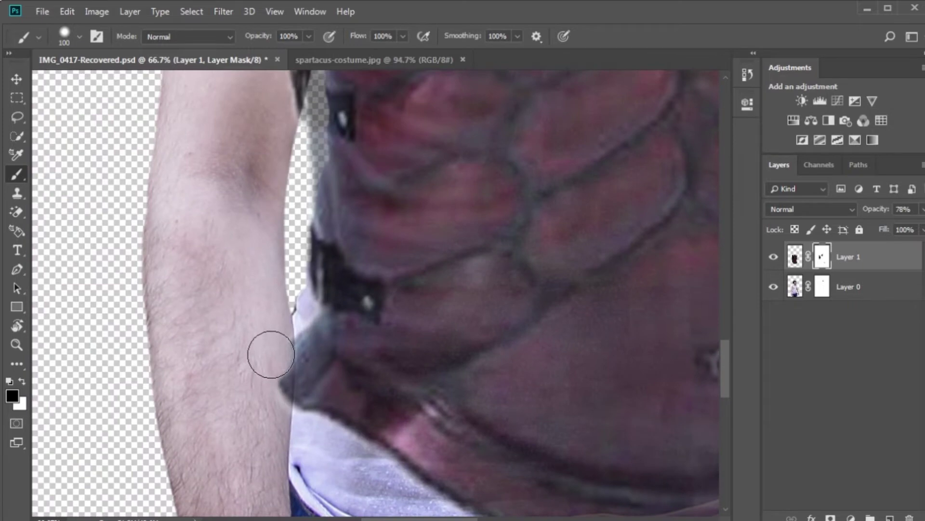
{"action": "scroll", "coordinate": [290, 336], "scroll_direction": "up", "scroll_amount": 3}
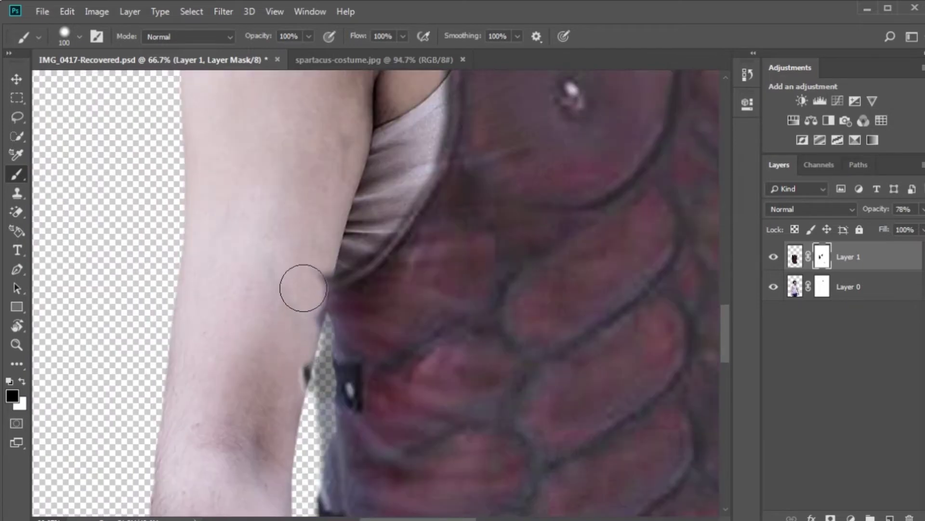
{"action": "left_click_drag", "start_coordinate": [306, 328], "coordinate": [307, 442]}
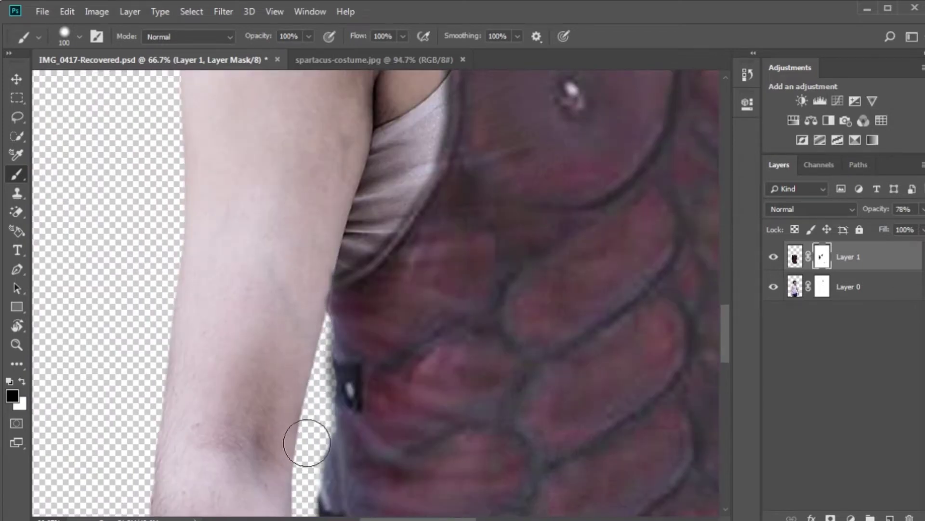
{"action": "scroll", "coordinate": [307, 337], "scroll_direction": "up", "scroll_amount": 10}
{"action": "right_click", "coordinate": [287, 152]}
{"action": "key", "text": "Return"}
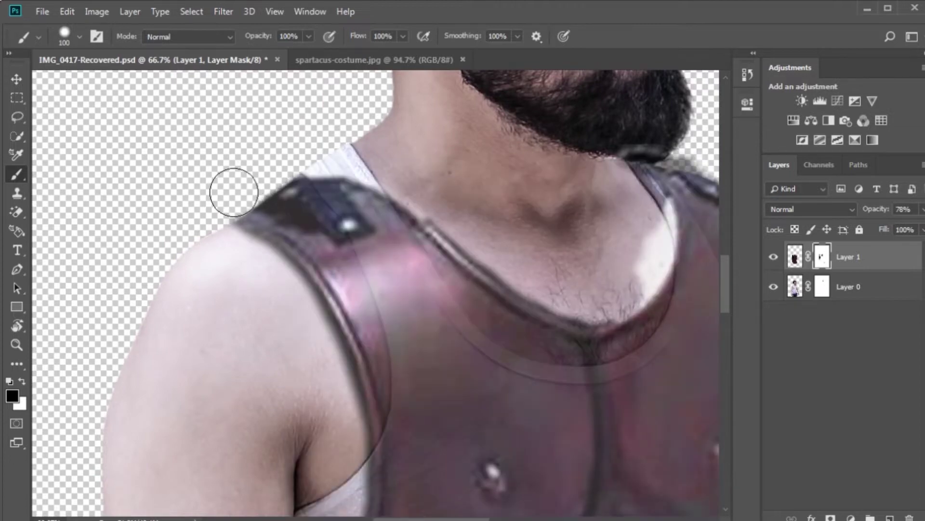
Step: Paint out the grey smudge under the chin and restore Layer 1 to 100% opacity
{"action": "scroll", "coordinate": [234, 192], "scroll_direction": "right", "scroll_amount": 3}
{"action": "scroll", "coordinate": [462, 242], "scroll_direction": "right", "scroll_amount": 5}
{"action": "scroll", "coordinate": [462, 242], "scroll_direction": "up", "scroll_amount": 2}
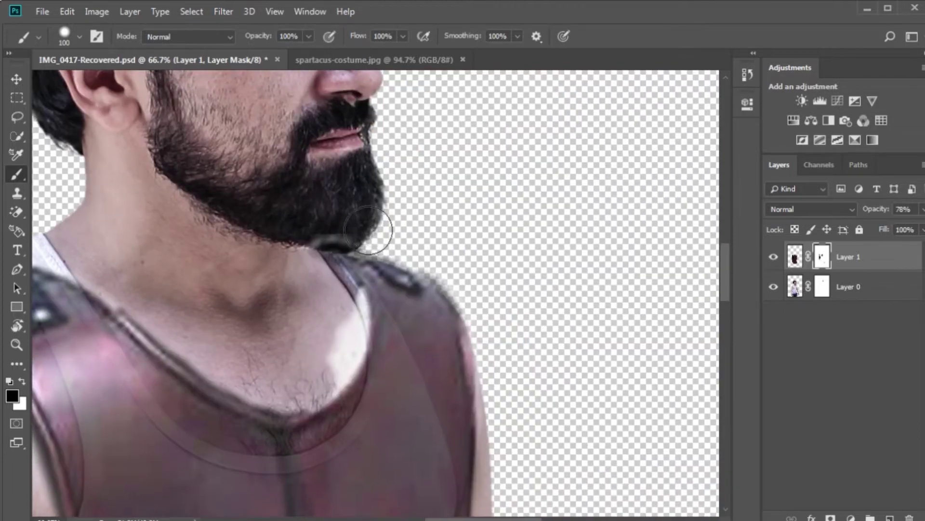
{"action": "left_click_drag", "start_coordinate": [368, 230], "coordinate": [318, 225]}
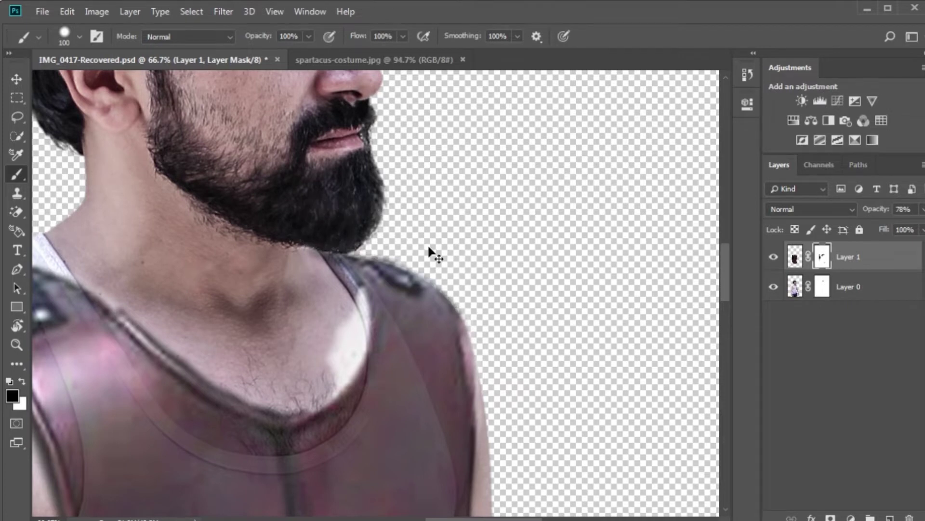
{"action": "key", "text": "ctrl+0"}
{"action": "key", "text": "0"}
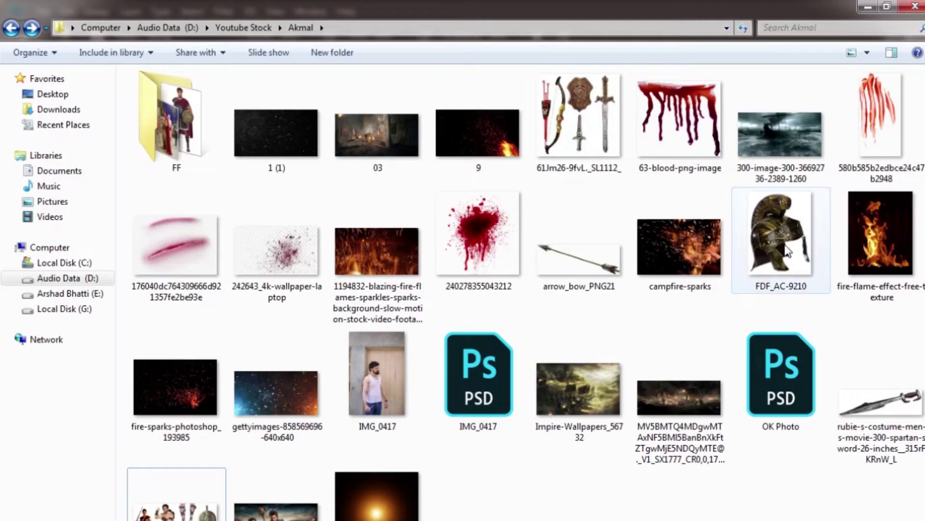
{"action": "double_click", "coordinate": [787, 251]}
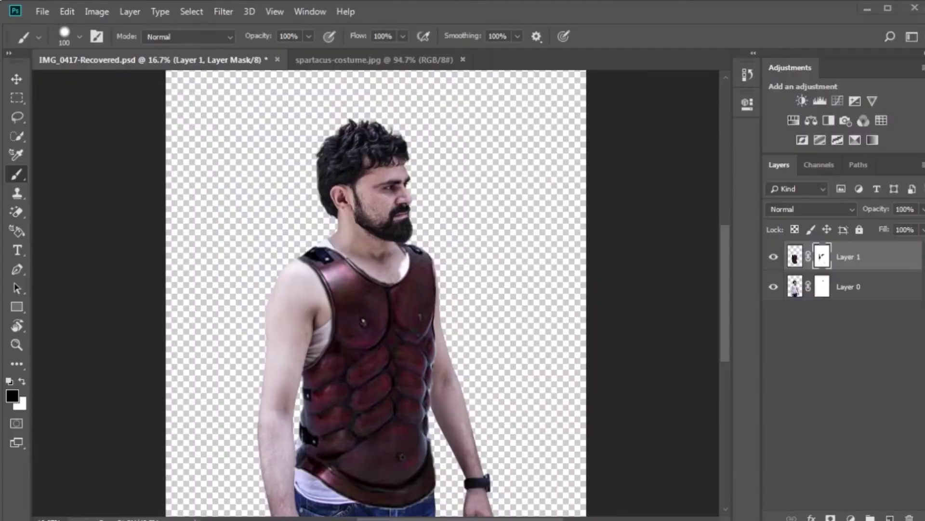
Step: Magic-erase the helmet's white background and move it into the gladiator document
{"action": "left_click", "coordinate": [17, 211]}
{"action": "left_click", "coordinate": [82, 239]}
{"action": "left_click", "coordinate": [252, 149]}
{"action": "key", "text": "v"}
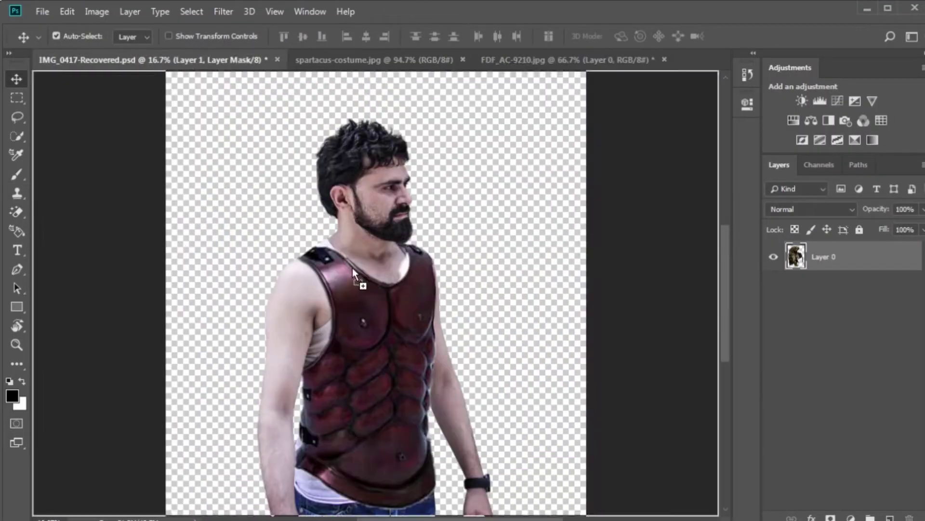
{"action": "left_click_drag", "start_coordinate": [336, 318], "coordinate": [352, 267]}
Step: Scale the helmet up and set it on the man's head
{"action": "key", "text": "ctrl+t"}
{"action": "left_click_drag", "start_coordinate": [393, 212], "coordinate": [406, 194]}
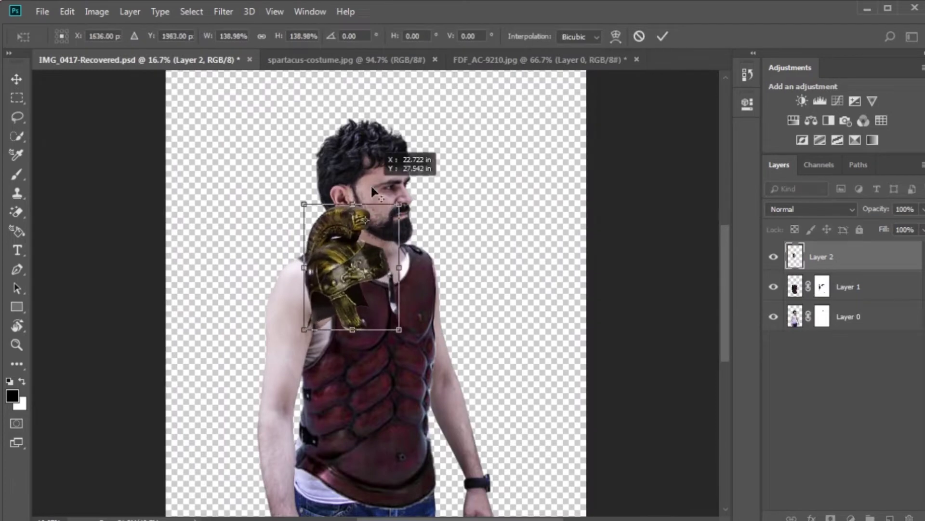
{"action": "mouse_move", "coordinate": [389, 297]}
{"action": "left_mouse_down"}
{"action": "mouse_move", "coordinate": [390, 196]}
{"action": "mouse_move", "coordinate": [422, 240]}
{"action": "mouse_move", "coordinate": [404, 209]}
{"action": "left_mouse_up"}
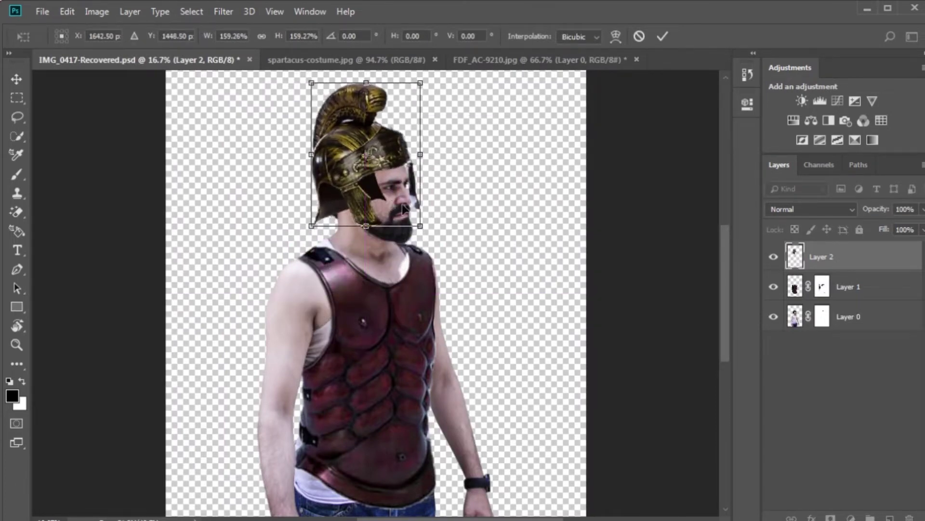
{"action": "key", "text": "Return"}
{"action": "scroll", "coordinate": [429, 284], "scroll_direction": "up", "scroll_amount": 1}
{"action": "scroll", "coordinate": [429, 285], "scroll_direction": "up", "scroll_amount": 1}
{"action": "scroll", "coordinate": [429, 285], "scroll_direction": "up", "scroll_amount": 3}
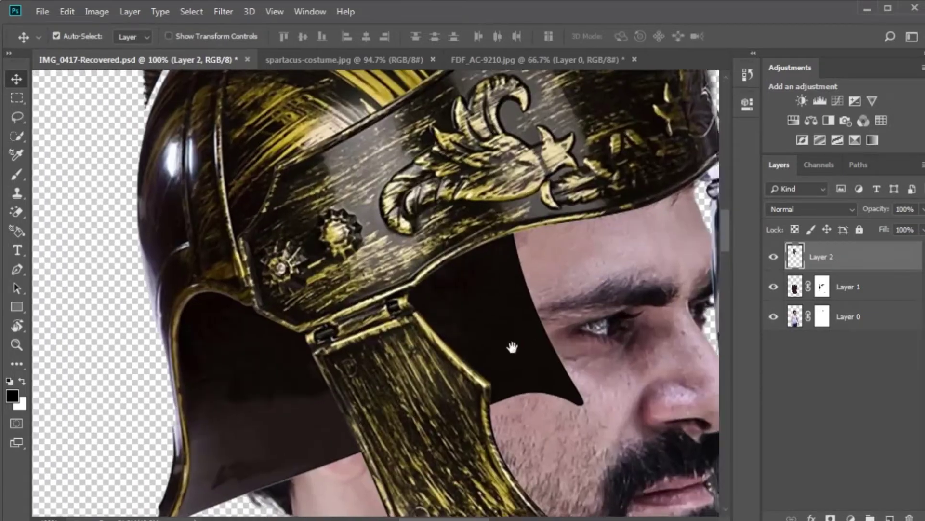
Step: Add a mask to the helmet layer and paint it to reveal the face and cheek
{"action": "left_click", "coordinate": [830, 519]}
{"action": "key", "text": "b"}
{"action": "scroll", "coordinate": [450, 309], "scroll_direction": "up", "scroll_amount": 1}
{"action": "scroll", "coordinate": [451, 310], "scroll_direction": "down", "scroll_amount": 1}
{"action": "mouse_move", "coordinate": [453, 290]}
{"action": "left_mouse_down"}
{"action": "mouse_move", "coordinate": [431, 253]}
{"action": "mouse_move", "coordinate": [398, 264]}
{"action": "left_mouse_up"}
{"action": "key", "text": "bracketleft"}
{"action": "mouse_move", "coordinate": [430, 313]}
{"action": "left_mouse_down"}
{"action": "mouse_move", "coordinate": [460, 374]}
{"action": "mouse_move", "coordinate": [398, 326]}
{"action": "mouse_move", "coordinate": [473, 332]}
{"action": "mouse_move", "coordinate": [441, 299]}
{"action": "left_mouse_up"}
Step: Reveal the ear and back hair under the helmet, with helmet opacity lowered to 88%
{"action": "key", "text": "bracketleft"}
{"action": "key", "text": "bracketleft"}
{"action": "key", "text": "bracketleft"}
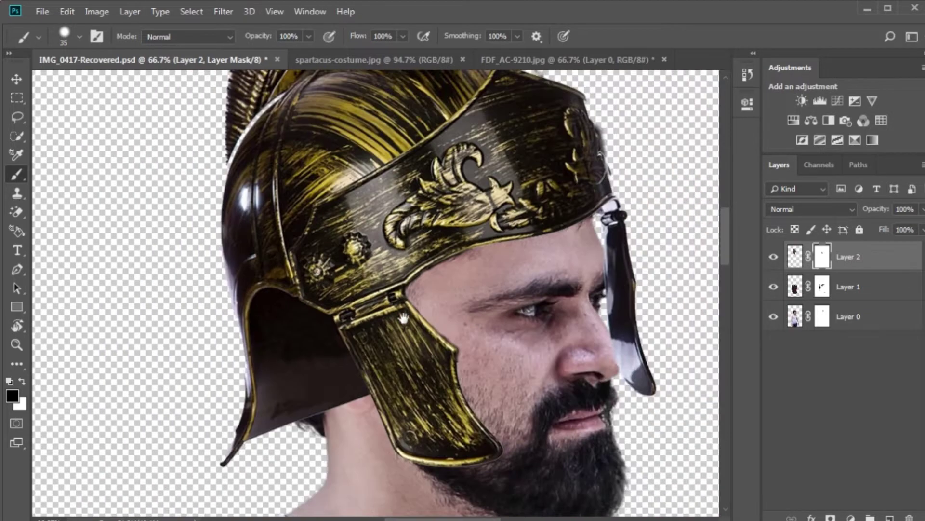
{"action": "mouse_move", "coordinate": [439, 300]}
{"action": "left_mouse_down"}
{"action": "mouse_move", "coordinate": [393, 374]}
{"action": "mouse_move", "coordinate": [463, 294]}
{"action": "left_mouse_up"}
{"action": "mouse_move", "coordinate": [465, 340]}
{"action": "left_mouse_down"}
{"action": "mouse_move", "coordinate": [411, 274]}
{"action": "mouse_move", "coordinate": [448, 347]}
{"action": "mouse_move", "coordinate": [421, 333]}
{"action": "mouse_move", "coordinate": [378, 241]}
{"action": "left_mouse_up"}
{"action": "left_click_drag", "start_coordinate": [870, 209], "coordinate": [863, 209]}
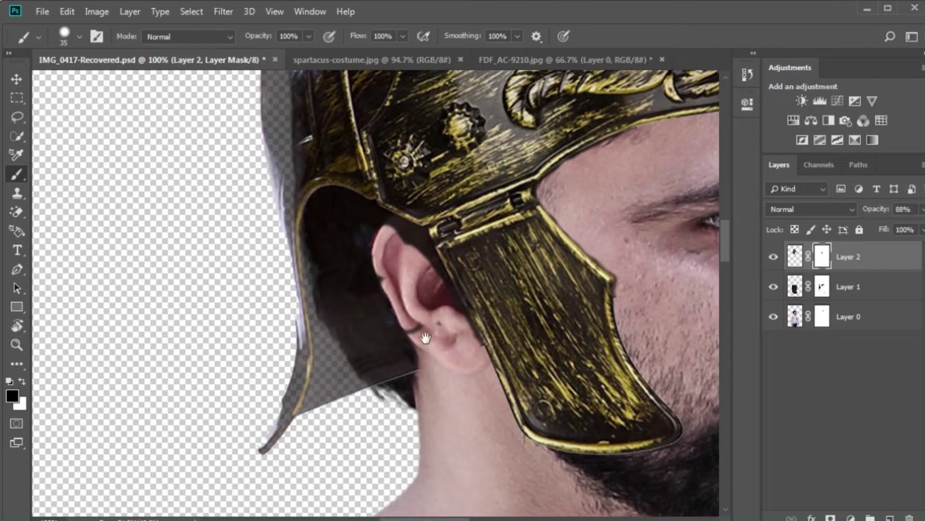
{"action": "left_click_drag", "start_coordinate": [352, 215], "coordinate": [395, 262]}
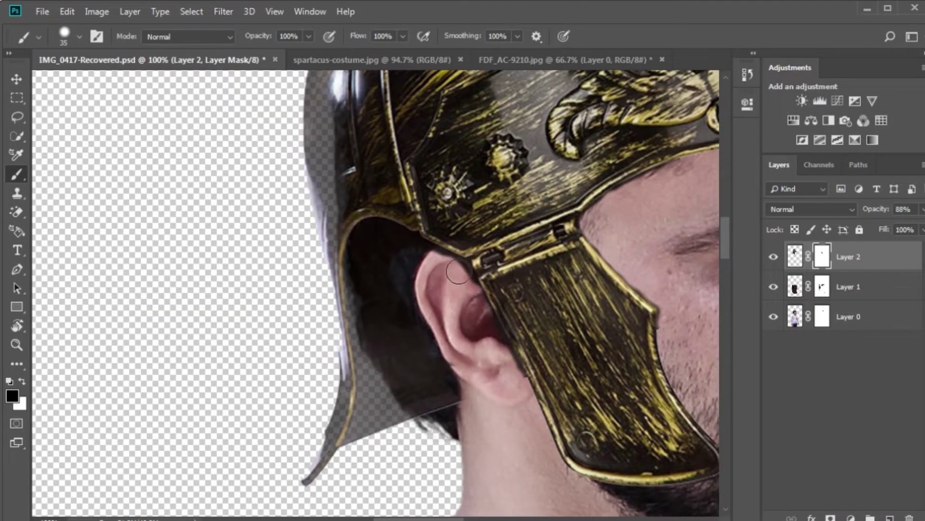
{"action": "left_click_drag", "start_coordinate": [452, 379], "coordinate": [485, 371]}
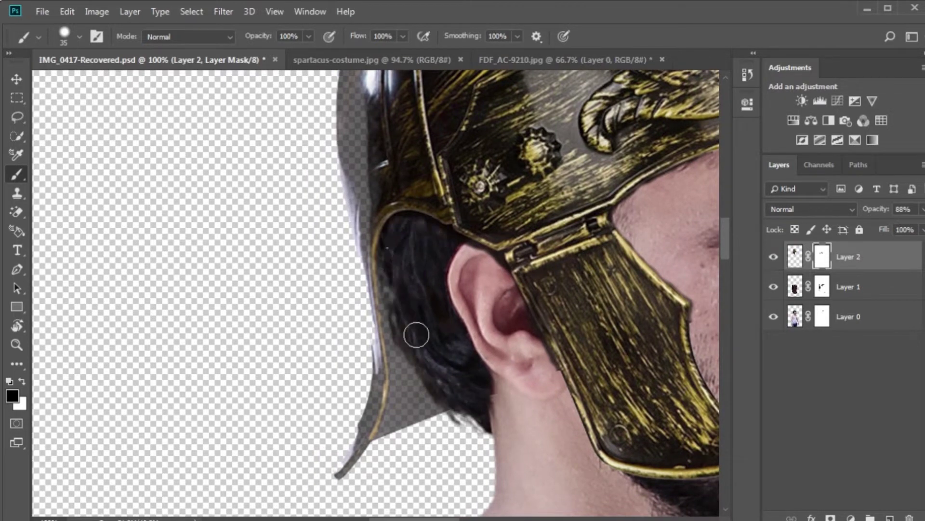
Step: Restore the helmet to full opacity and mask out the dark tassel beside the face
{"action": "key", "text": "ctrl+0"}
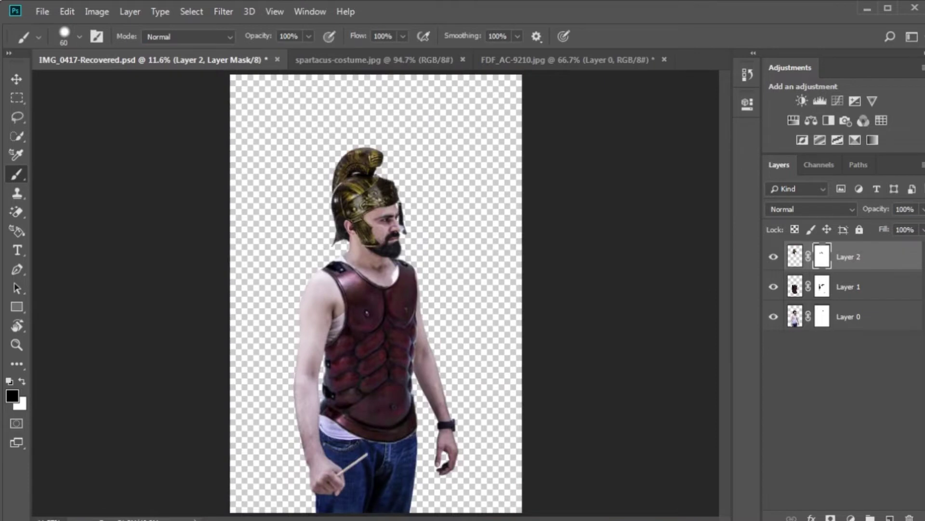
{"action": "scroll", "coordinate": [557, 236], "scroll_direction": "up", "scroll_amount": 2}
{"action": "scroll", "coordinate": [556, 236], "scroll_direction": "up", "scroll_amount": 2}
{"action": "key", "text": "bracketright"}
{"action": "left_click_drag", "start_coordinate": [557, 236], "coordinate": [542, 191]}
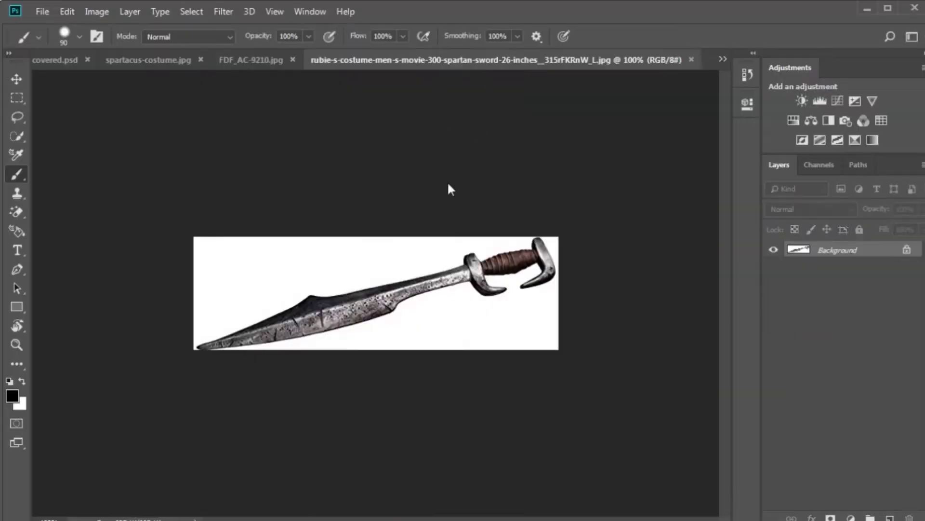
Step: Erase the sword's white background, move it into IMG_0417, and close the other images
{"action": "left_click", "coordinate": [407, 317]}
{"action": "key", "text": "v"}
{"action": "mouse_move", "coordinate": [407, 316]}
{"action": "left_mouse_down"}
{"action": "mouse_move", "coordinate": [354, 221]}
{"action": "mouse_move", "coordinate": [351, 269]}
{"action": "left_mouse_up"}
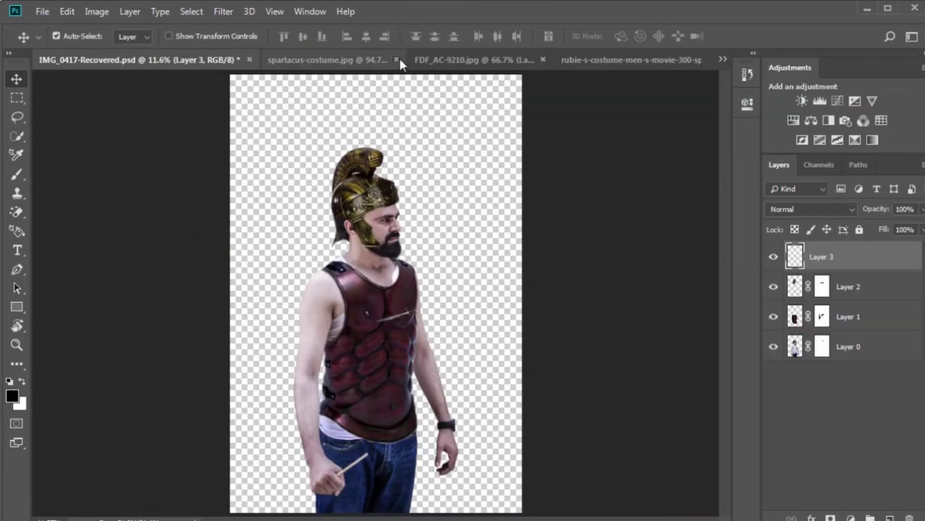
{"action": "left_click", "coordinate": [397, 59]}
Step: Scale the sword up, flip it horizontally, rotate it about -51°, and move it to the man's hand
{"action": "key", "text": "ctrl+t"}
{"action": "left_click_drag", "start_coordinate": [420, 305], "coordinate": [484, 288]}
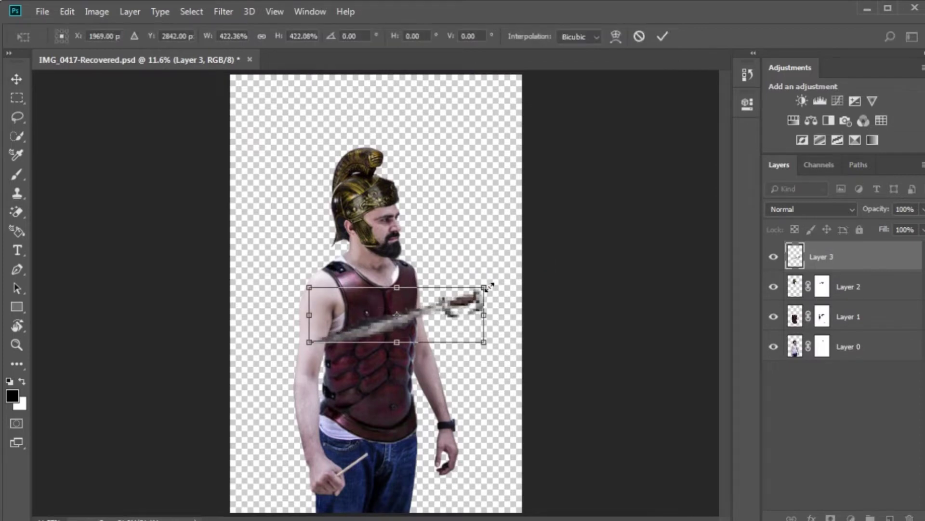
{"action": "right_click", "coordinate": [454, 306]}
{"action": "left_click", "coordinate": [500, 485]}
{"action": "left_click_drag", "start_coordinate": [527, 264], "coordinate": [501, 181]}
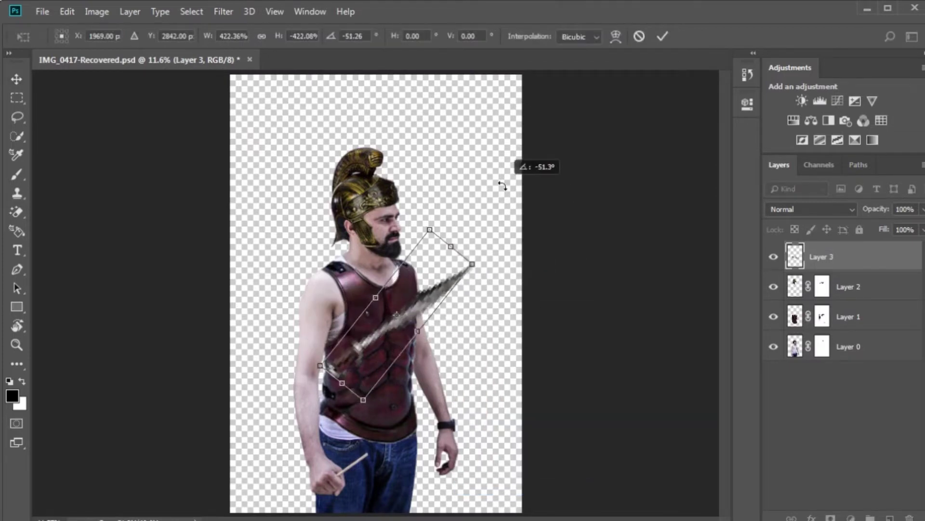
{"action": "left_click_drag", "start_coordinate": [449, 246], "coordinate": [409, 399]}
{"action": "key", "text": "Return"}
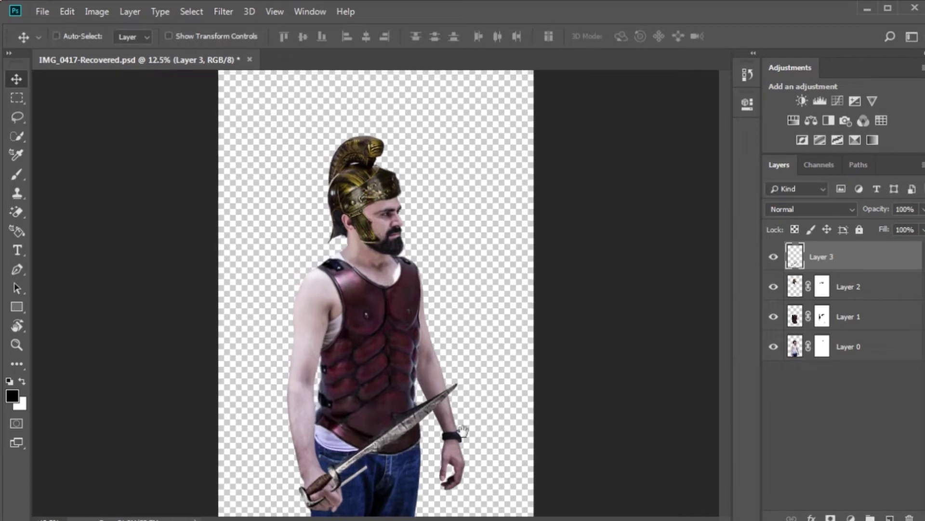
Step: Refine the sword to about 125% with a 1.90° tilt, at 73% opacity to check its fit
{"action": "scroll", "coordinate": [490, 428], "scroll_direction": "up", "scroll_amount": 5}
{"action": "key", "text": "ctrl+t"}
{"action": "left_click_drag", "start_coordinate": [496, 379], "coordinate": [534, 381]}
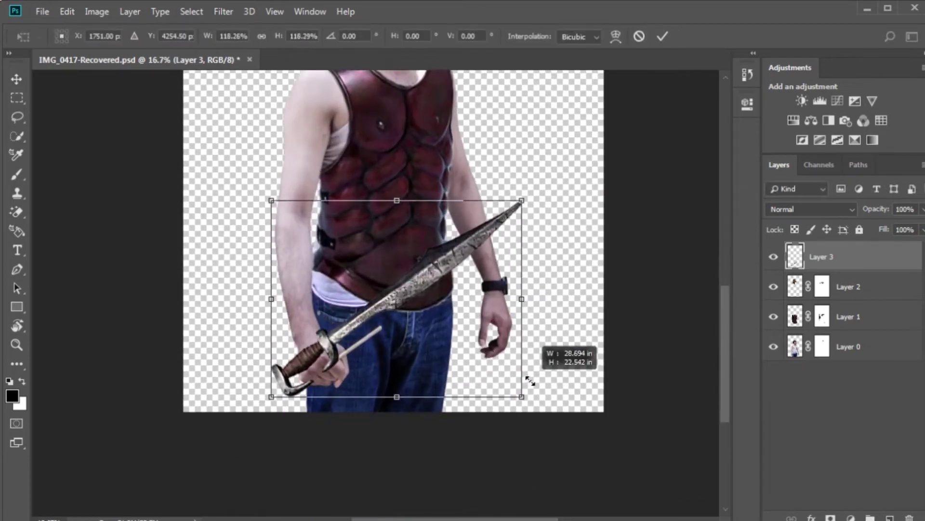
{"action": "left_click_drag", "start_coordinate": [394, 339], "coordinate": [422, 346]}
{"action": "left_click_drag", "start_coordinate": [568, 293], "coordinate": [564, 313]}
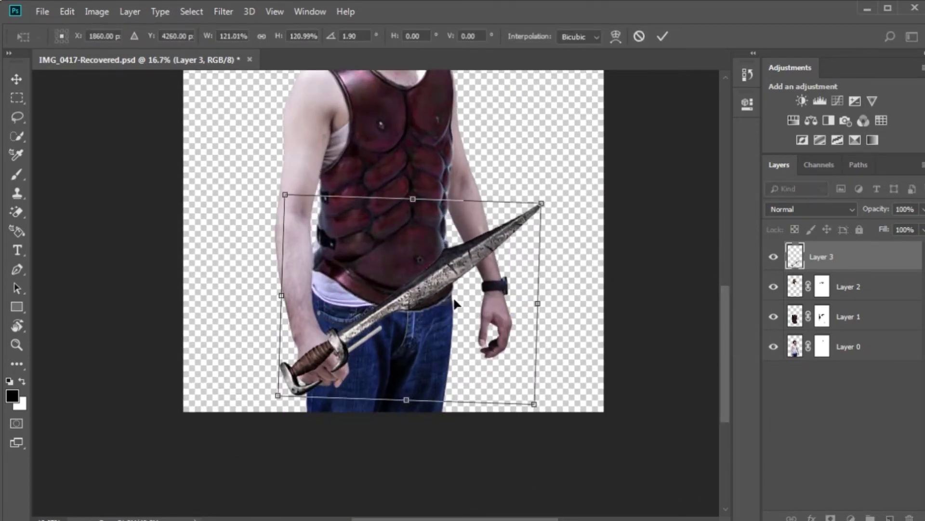
{"action": "left_click_drag", "start_coordinate": [545, 210], "coordinate": [555, 203]}
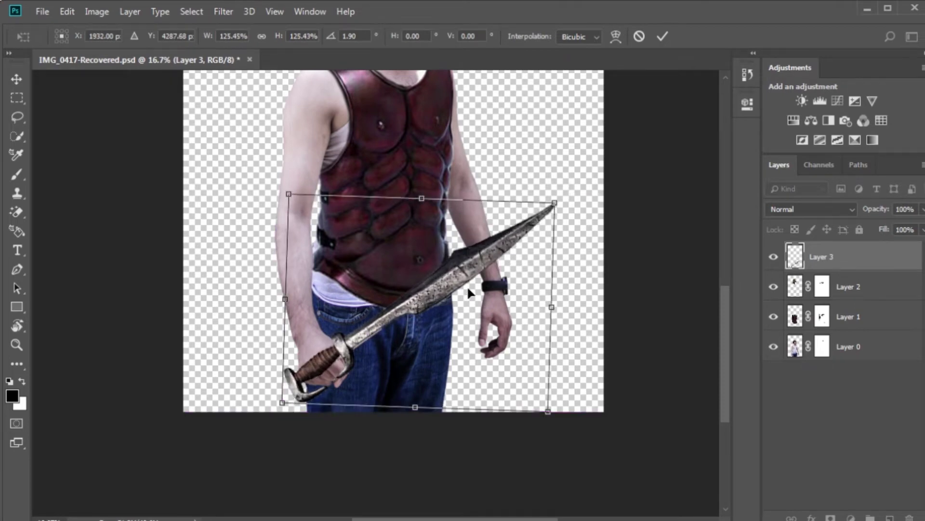
{"action": "left_click_drag", "start_coordinate": [875, 211], "coordinate": [865, 212]}
{"action": "key", "text": "Return"}
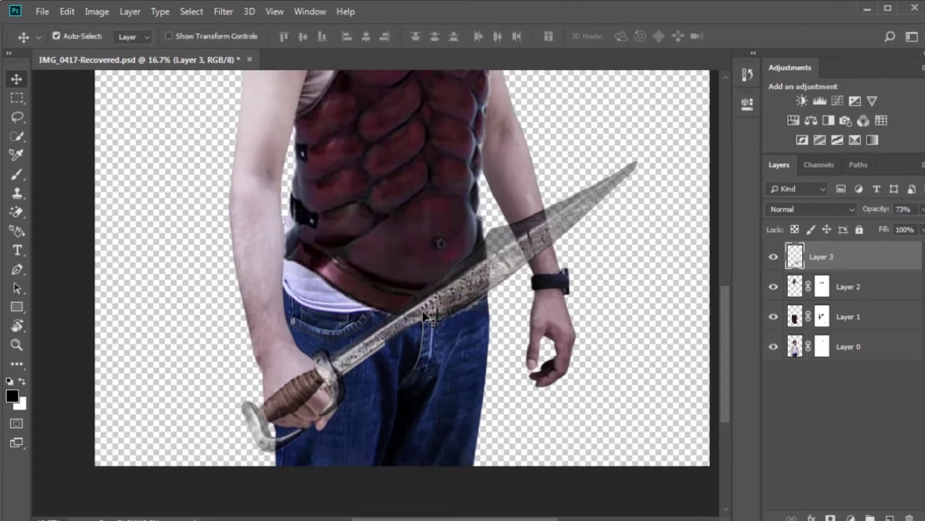
Step: Zoom in on the hand and add a layer mask to the sword layer
{"action": "key", "text": "ctrl+plus"}
{"action": "scroll", "coordinate": [431, 290], "scroll_direction": "down", "scroll_amount": 3}
{"action": "key", "text": "b"}
{"action": "left_click", "coordinate": [830, 518]}
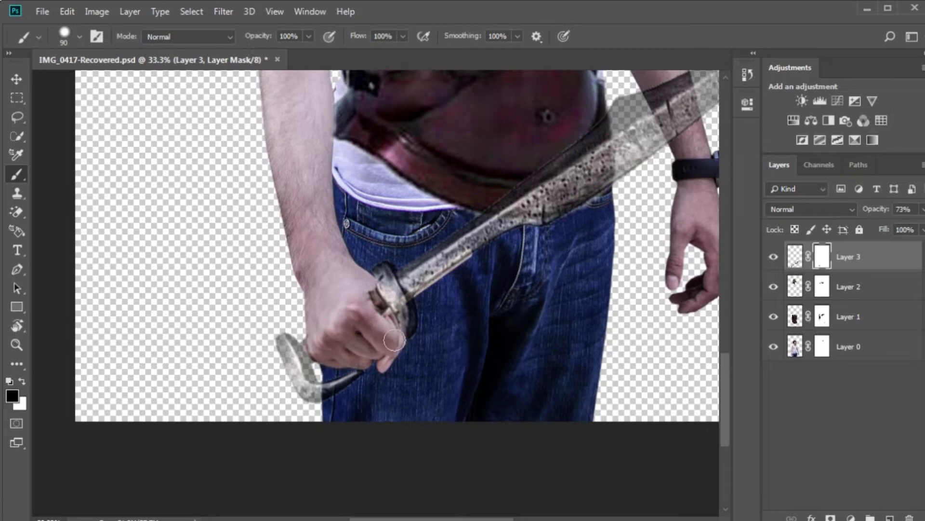
Step: Set Layer 3 back to 100% opacity, fit the image on screen, and switch to Explorer
{"action": "left_click_drag", "start_coordinate": [876, 214], "coordinate": [892, 214]}
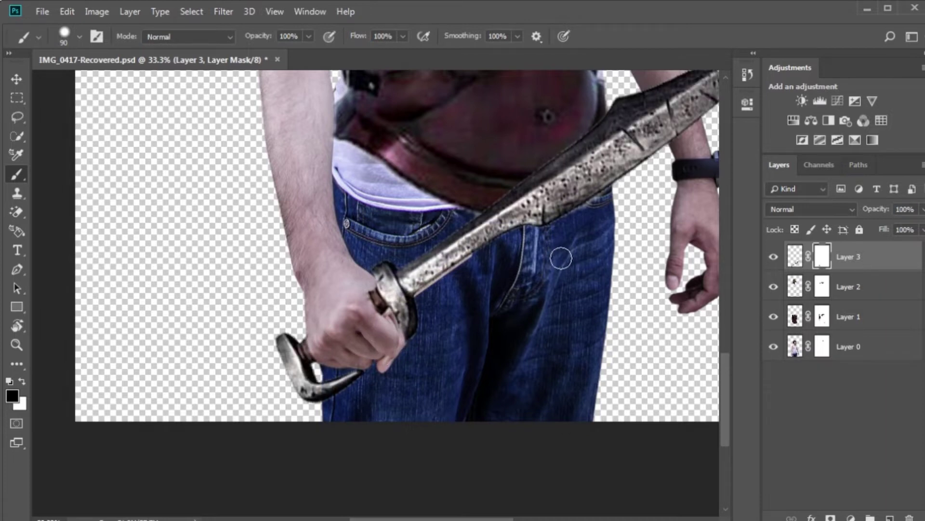
{"action": "key", "text": "ctrl+0"}
{"action": "key", "text": "alt+Tab"}
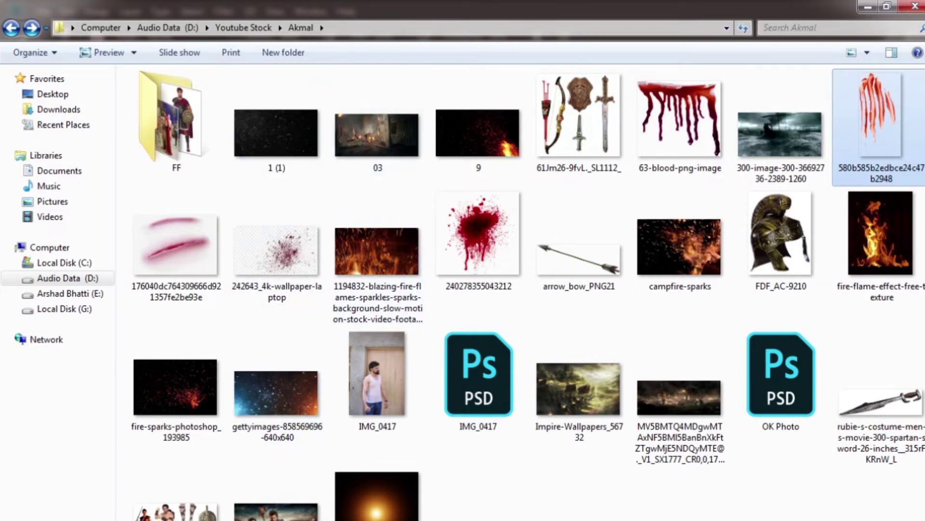
Step: Zoom out on the blank canvas, then drag 03.jpg from the stock folder into Photoshop
{"action": "key", "text": "alt+Tab"}
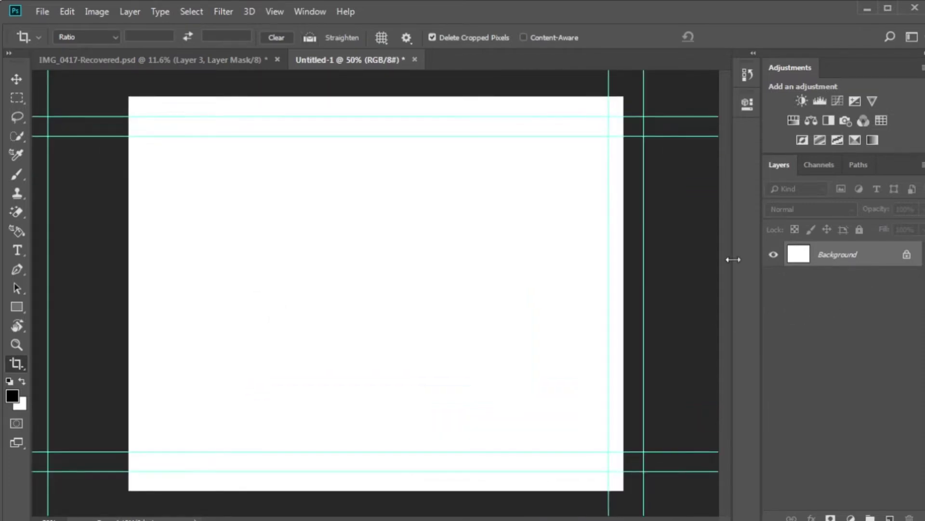
{"action": "key", "text": "ctrl+minus"}
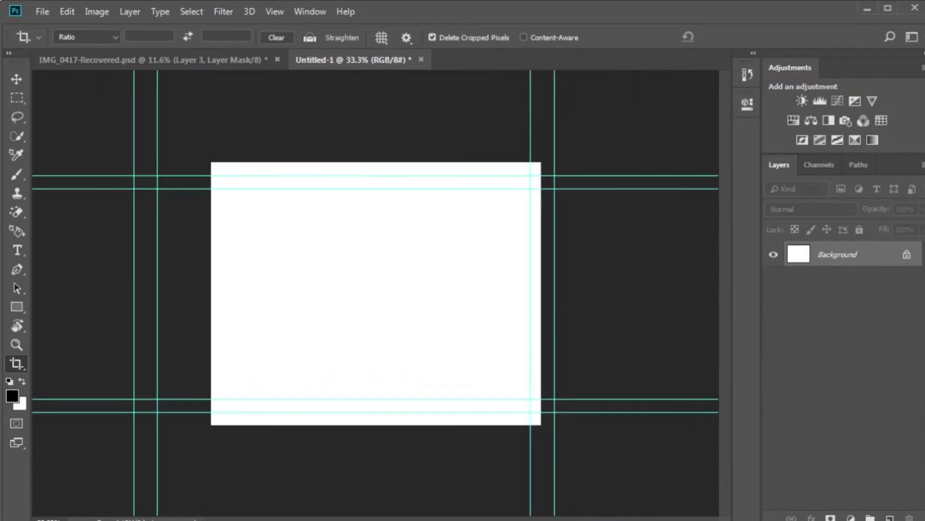
{"action": "key", "text": "alt+Tab"}
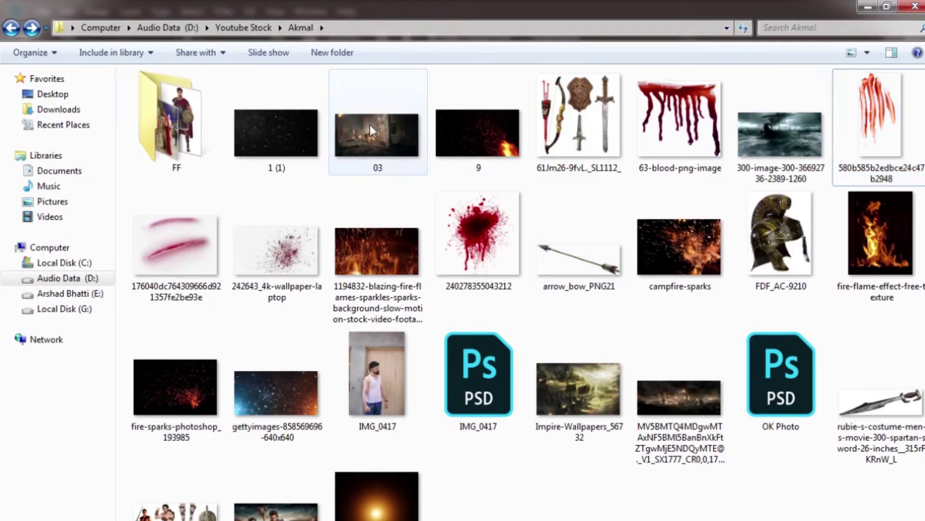
{"action": "left_click", "coordinate": [374, 146]}
{"action": "left_click_drag", "start_coordinate": [362, 145], "coordinate": [290, 511]}
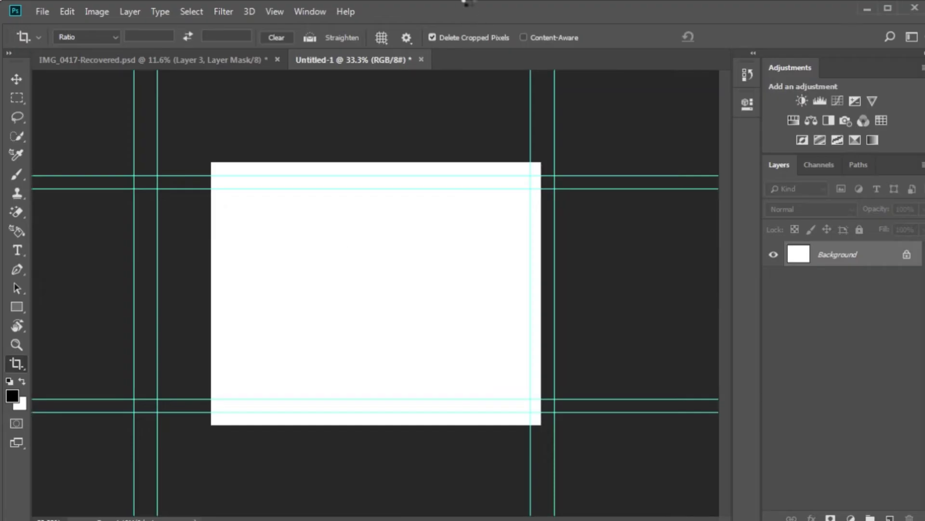
{"action": "left_click_drag", "start_coordinate": [466, 3], "coordinate": [483, 81]}
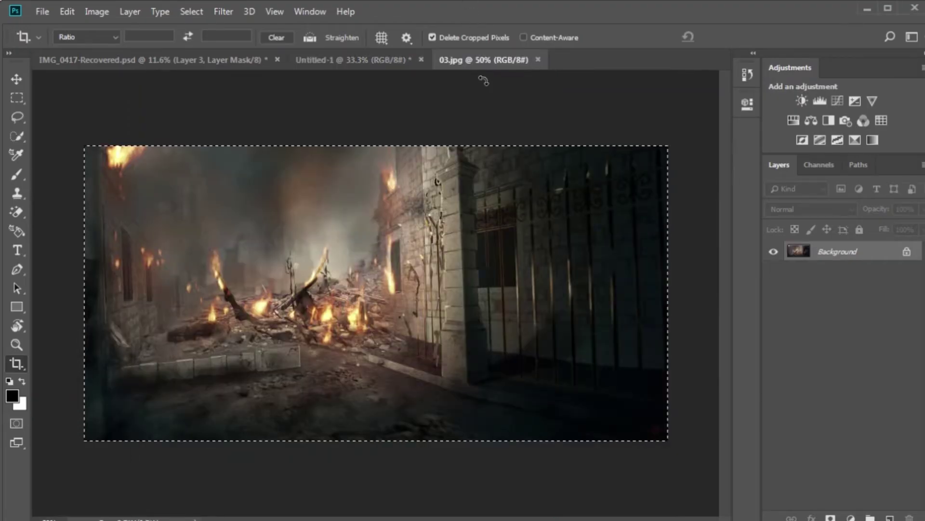
Step: Bring the ruins image into Untitled-1, shift it right, and scale it to about 164%
{"action": "key", "text": "ctrl+w"}
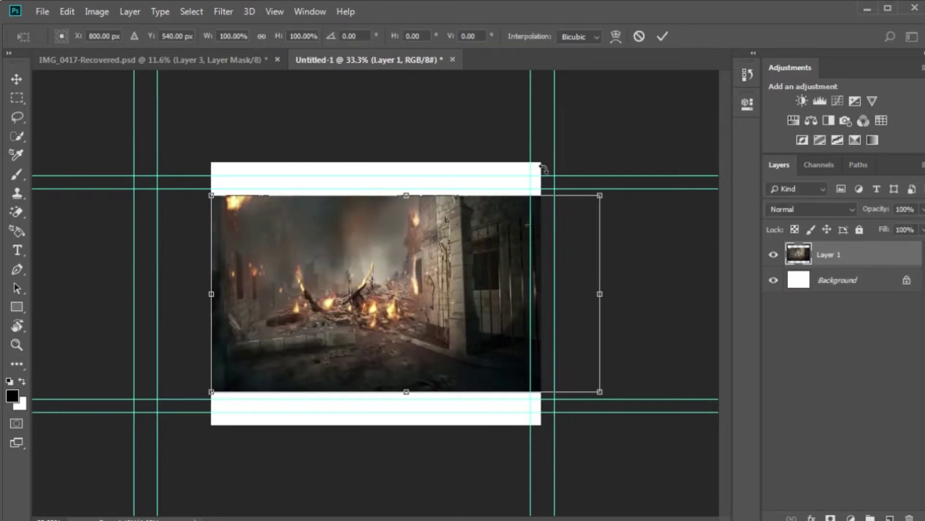
{"action": "left_click_drag", "start_coordinate": [600, 196], "coordinate": [684, 155]}
{"action": "left_click_drag", "start_coordinate": [516, 248], "coordinate": [564, 243]}
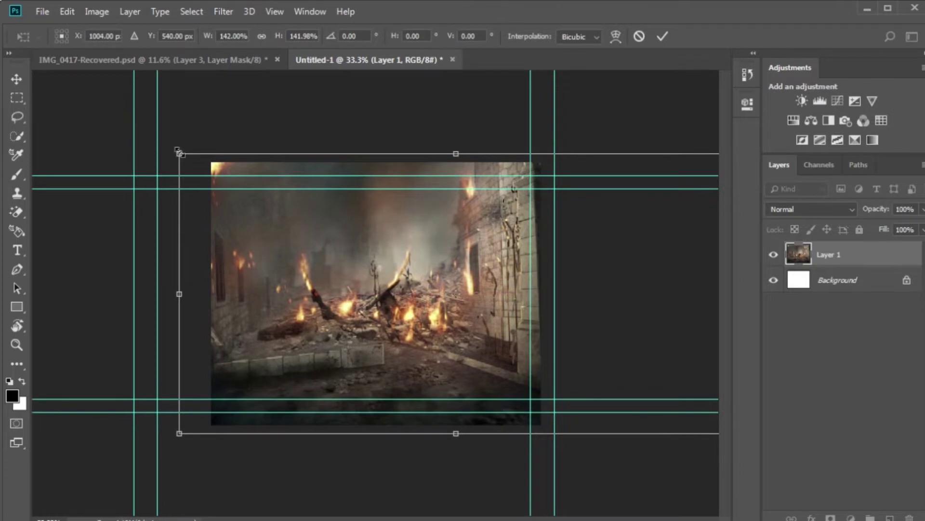
{"action": "left_click_drag", "start_coordinate": [178, 152], "coordinate": [137, 132]}
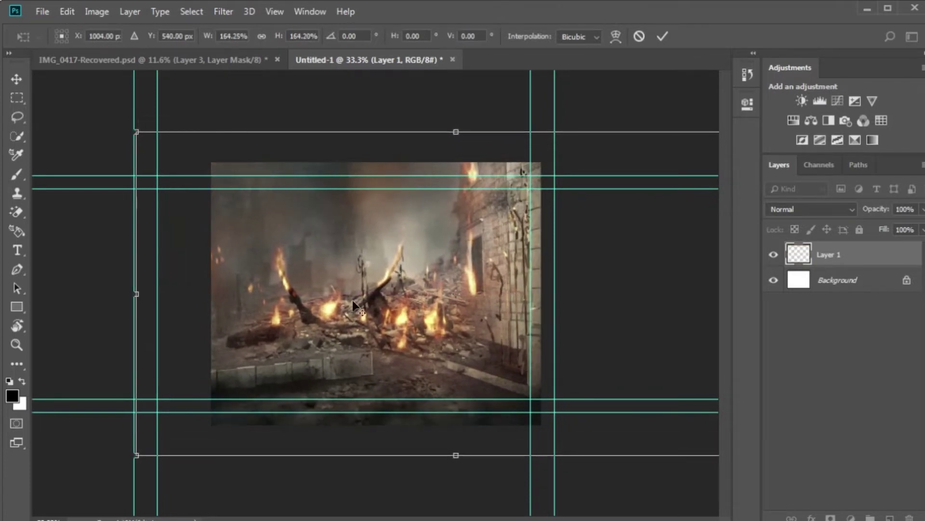
{"action": "key", "text": "Return"}
{"action": "key", "text": "c"}
{"action": "key", "text": "ctrl+plus"}
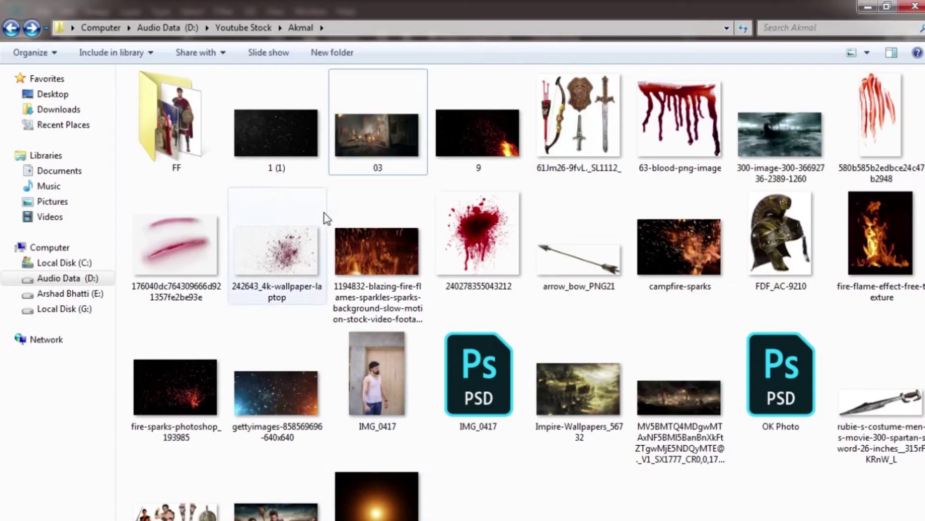
Step: Browse the 1 (1), 300 and Impire-Wallpapers thumbnails, then pick the wide burning-battlefield image
{"action": "left_click", "coordinate": [297, 137]}
{"action": "left_click", "coordinate": [800, 151]}
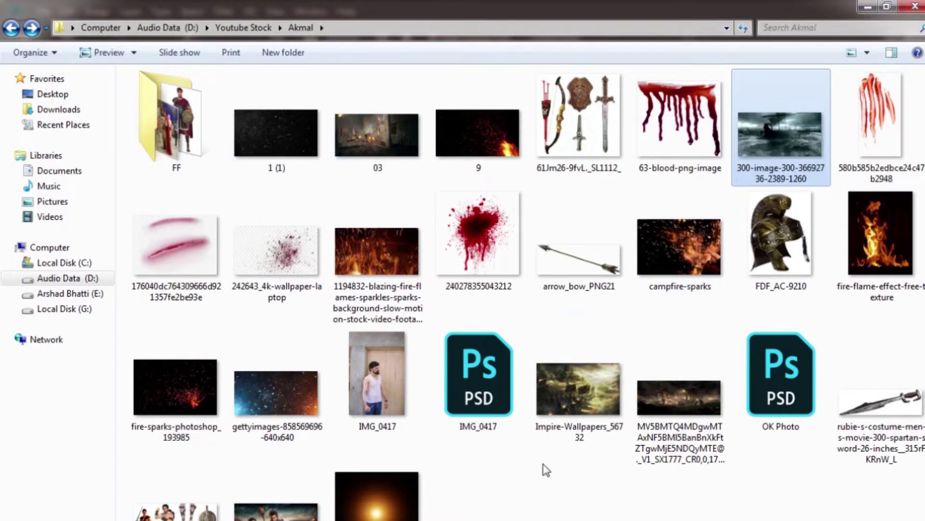
{"action": "left_click", "coordinate": [584, 412]}
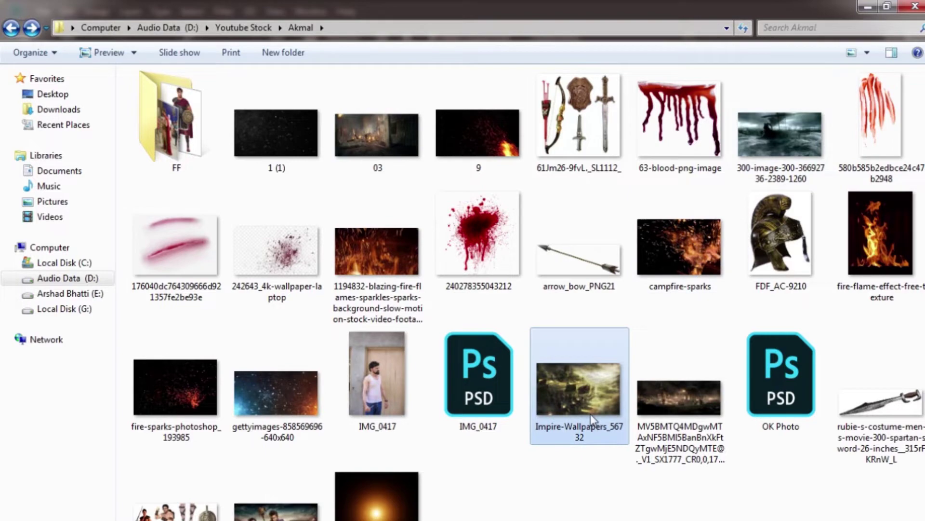
{"action": "left_click", "coordinate": [659, 411]}
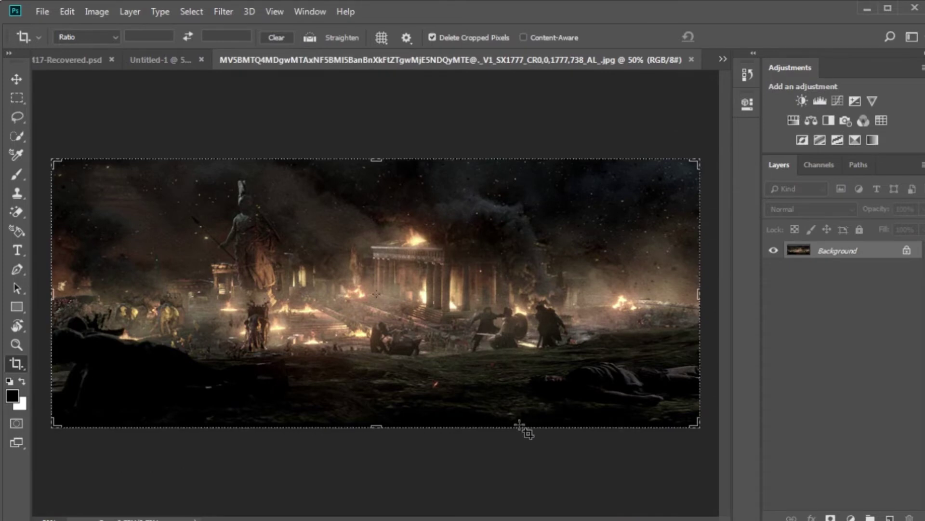
Step: Crop the battlefield image, close it, and paste it into Untitled-1 as a new layer
{"action": "left_click", "coordinate": [520, 427]}
{"action": "key", "text": "Return"}
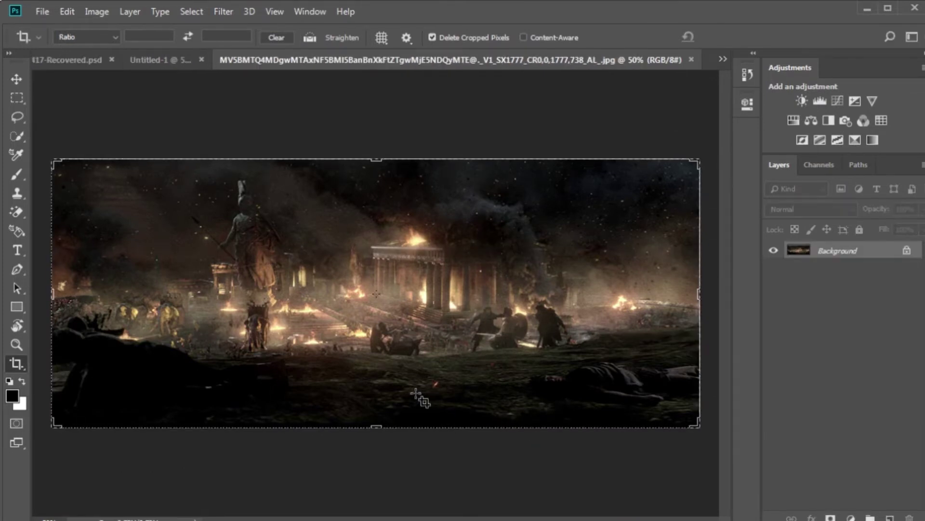
{"action": "key", "text": "v"}
{"action": "key", "text": "ctrl"}
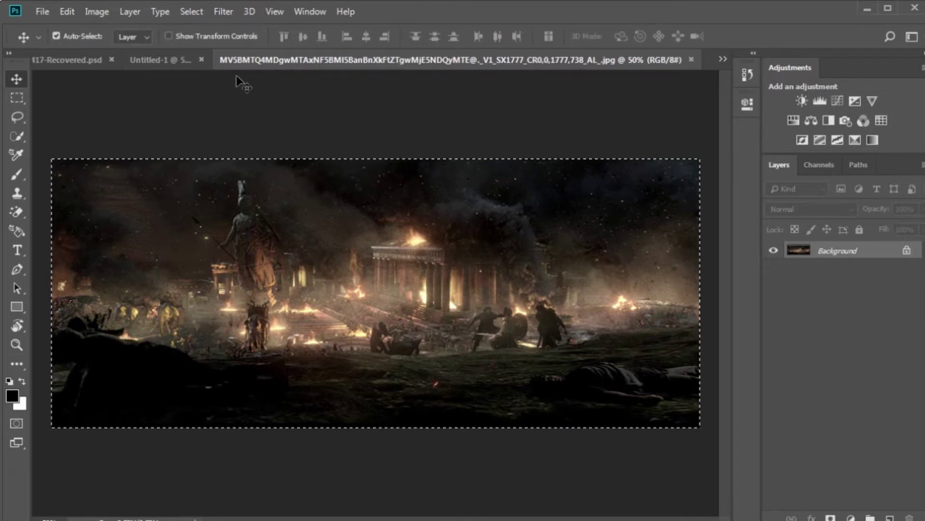
{"action": "left_click", "coordinate": [692, 59]}
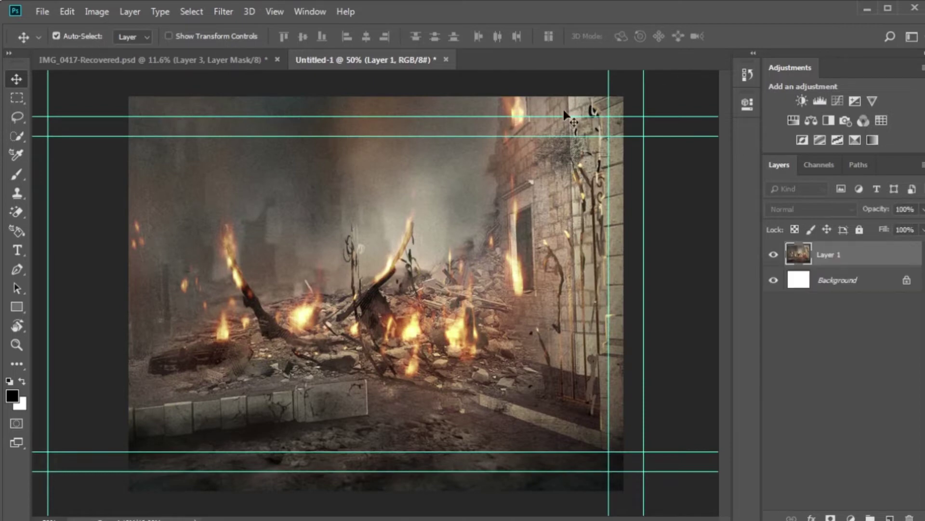
{"action": "key", "text": "ctrl+v"}
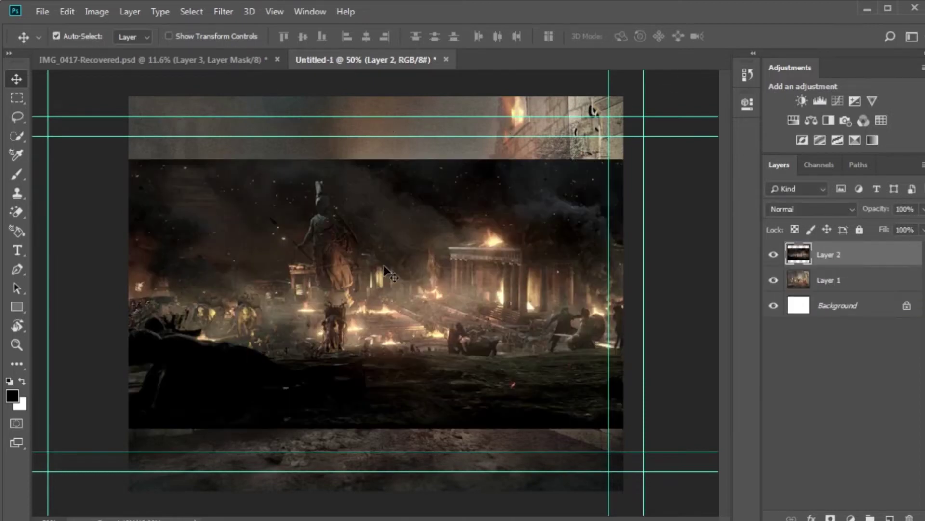
{"action": "key", "text": "ctrl+minus"}
Step: Scale the battlefield layer to about 107%, move it up-left, and add a layer mask
{"action": "key", "text": "ctrl+t"}
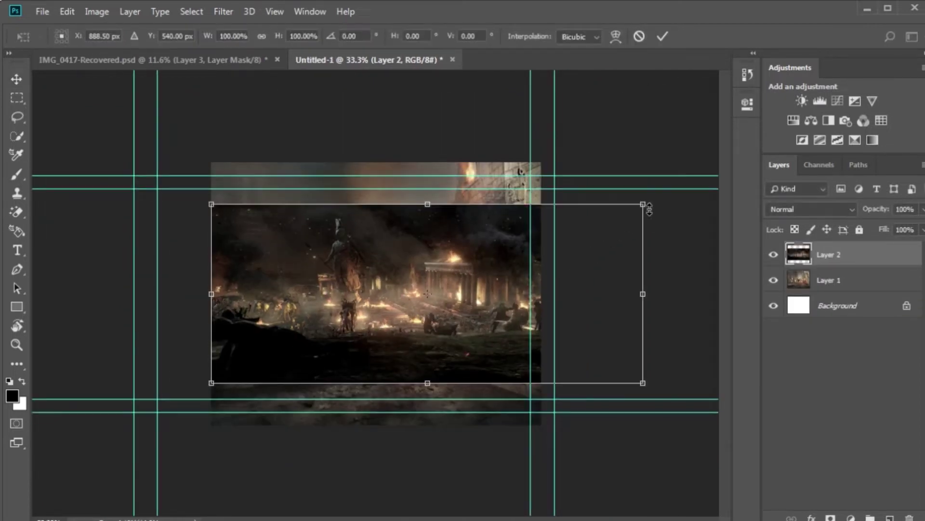
{"action": "left_click_drag", "start_coordinate": [649, 208], "coordinate": [664, 201]}
{"action": "left_click_drag", "start_coordinate": [547, 279], "coordinate": [519, 241]}
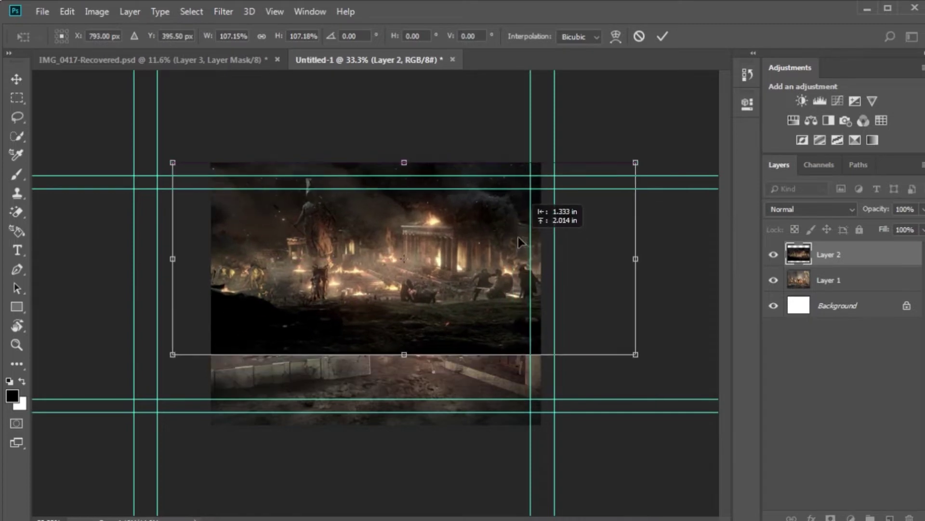
{"action": "key", "text": "shift+Left"}
{"action": "key", "text": "Left"}
{"action": "key", "text": "Left"}
{"action": "key", "text": "Return"}
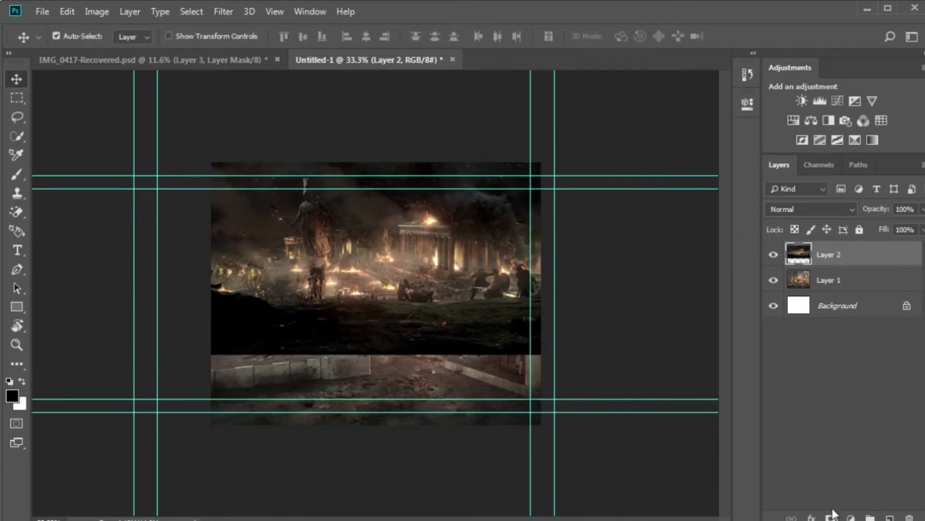
{"action": "left_click", "coordinate": [830, 515]}
Step: Paint Layer 2's mask with a 300 px black brush to reveal the right wall and rubble
{"action": "key", "text": "b"}
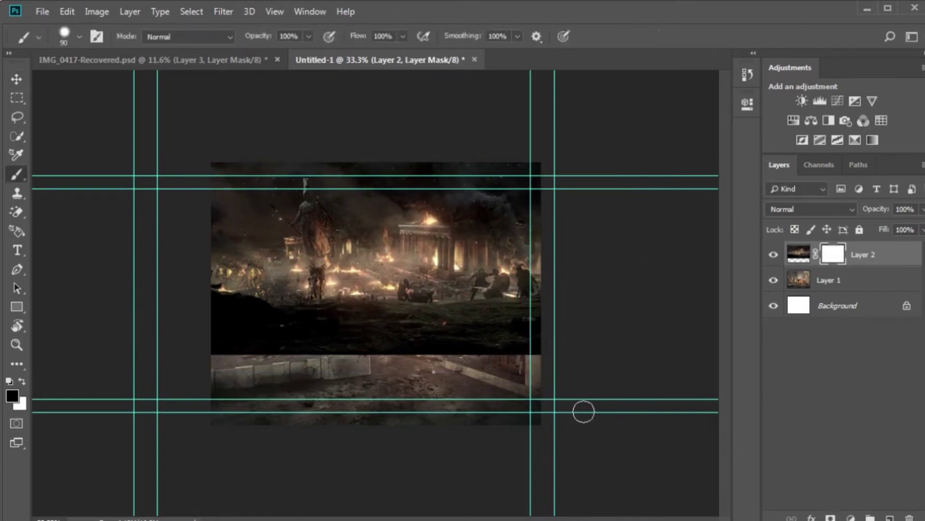
{"action": "mouse_move", "coordinate": [542, 343]}
{"action": "left_mouse_down"}
{"action": "mouse_move", "coordinate": [534, 327]}
{"action": "mouse_move", "coordinate": [510, 331]}
{"action": "left_mouse_up"}
{"action": "right_click", "coordinate": [507, 336]}
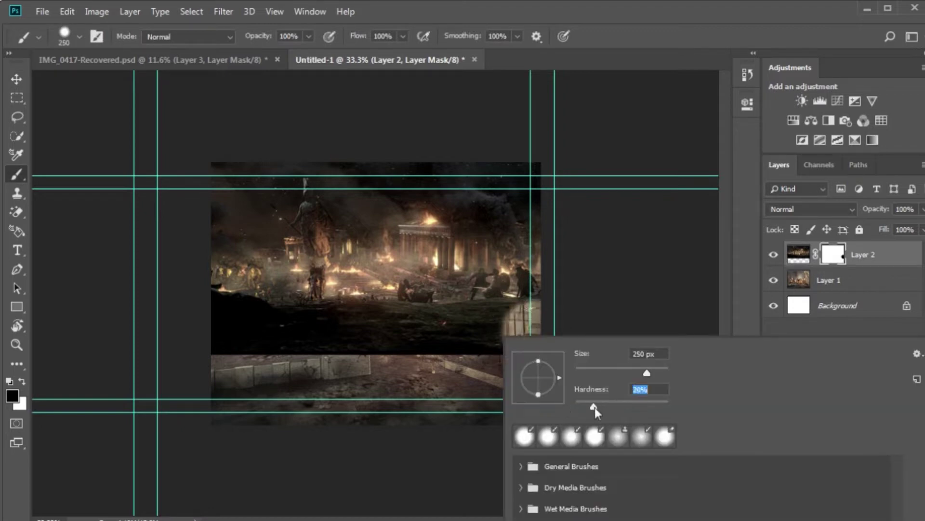
{"action": "key", "text": "Return"}
{"action": "key", "text": "bracketright"}
{"action": "mouse_move", "coordinate": [500, 348]}
{"action": "left_mouse_down"}
{"action": "mouse_move", "coordinate": [512, 351]}
{"action": "mouse_move", "coordinate": [314, 337]}
{"action": "mouse_move", "coordinate": [402, 332]}
{"action": "mouse_move", "coordinate": [506, 310]}
{"action": "mouse_move", "coordinate": [338, 328]}
{"action": "mouse_move", "coordinate": [207, 320]}
{"action": "mouse_move", "coordinate": [227, 321]}
{"action": "left_mouse_up"}
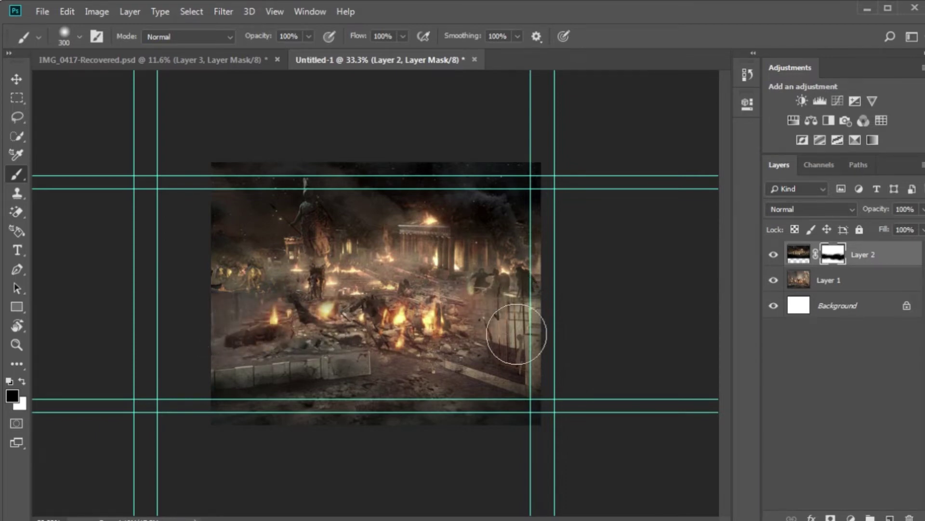
{"action": "mouse_move", "coordinate": [548, 294]}
{"action": "left_mouse_down"}
{"action": "mouse_move", "coordinate": [533, 316]}
{"action": "mouse_move", "coordinate": [519, 309]}
{"action": "mouse_move", "coordinate": [506, 175]}
{"action": "mouse_move", "coordinate": [501, 231]}
{"action": "mouse_move", "coordinate": [497, 177]}
{"action": "left_mouse_up"}
{"action": "mouse_move", "coordinate": [509, 268]}
{"action": "left_mouse_down"}
{"action": "mouse_move", "coordinate": [482, 241]}
{"action": "mouse_move", "coordinate": [477, 188]}
{"action": "mouse_move", "coordinate": [487, 223]}
{"action": "left_mouse_up"}
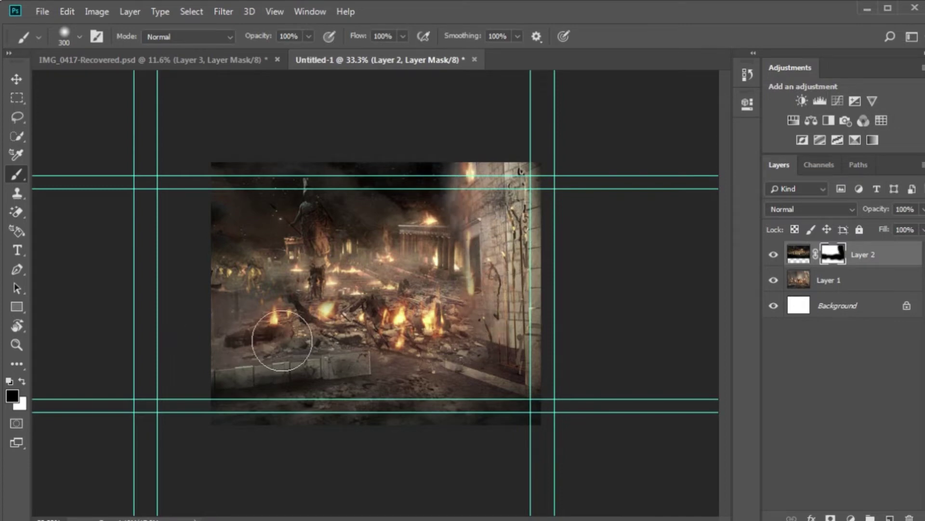
{"action": "key", "text": "ctrl+plus"}
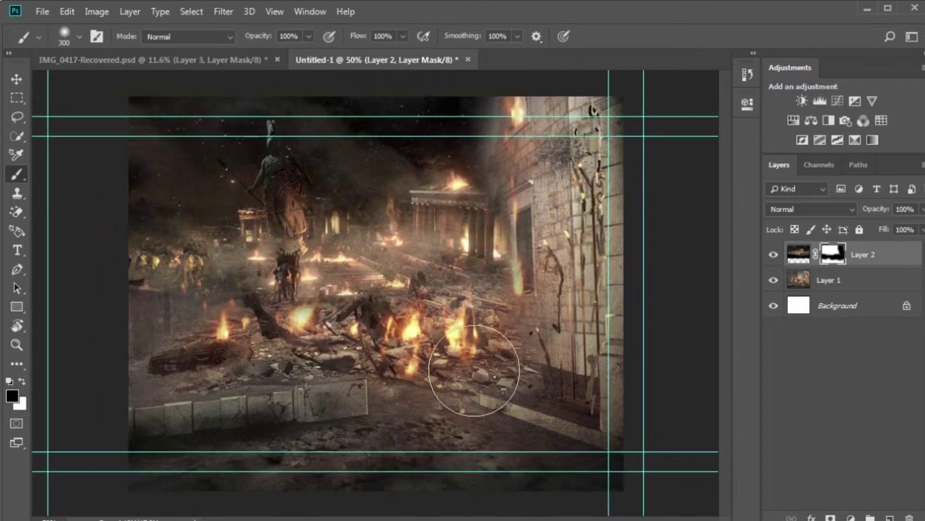
{"action": "key", "text": "ctrl+minus"}
Step: Merge the warrior document's layers into one new layer and move it into the battle composition
{"action": "key", "text": "v"}
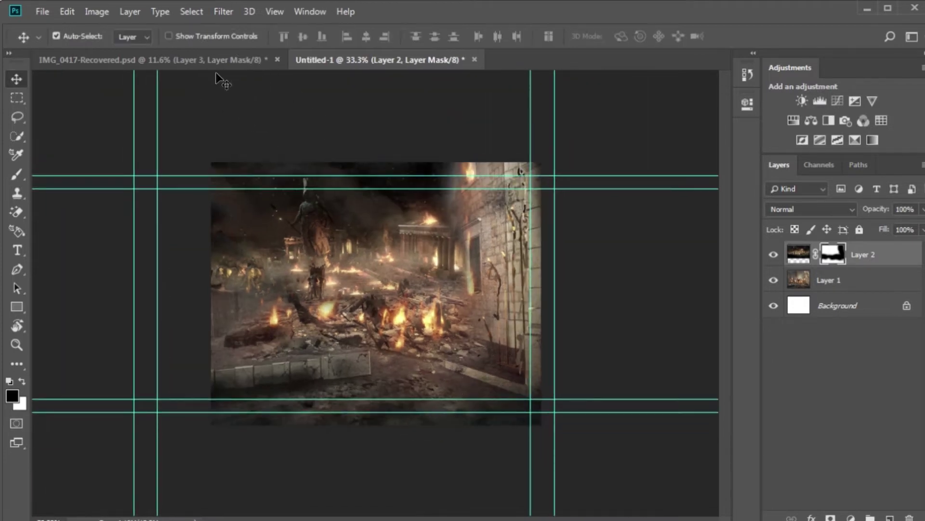
{"action": "left_click", "coordinate": [215, 68]}
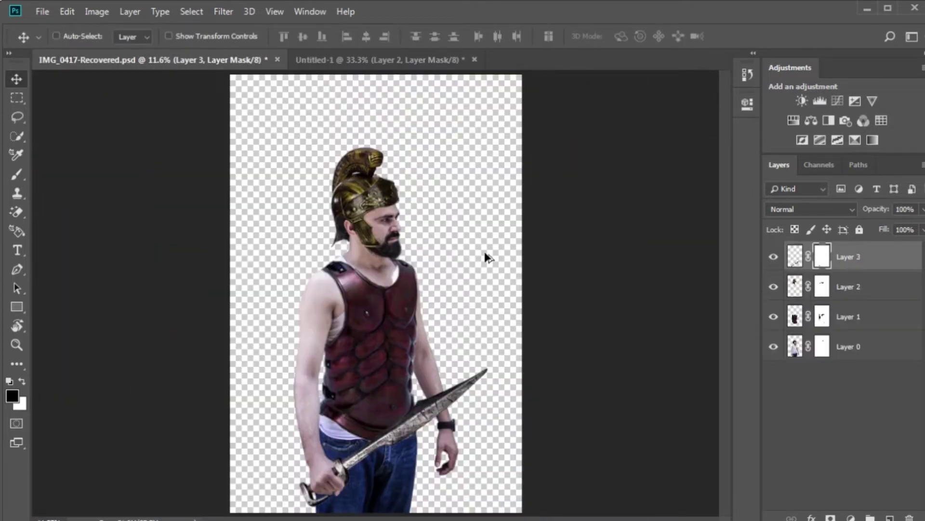
{"action": "key", "text": "ctrl+shift+alt+e"}
{"action": "key", "text": "c"}
{"action": "left_click_drag", "start_coordinate": [805, 256], "coordinate": [397, 330]}
{"action": "left_click", "coordinate": [476, 277]}
{"action": "key", "text": "v"}
{"action": "mouse_move", "coordinate": [379, 362]}
{"action": "left_mouse_down"}
{"action": "mouse_move", "coordinate": [354, 56]}
{"action": "mouse_move", "coordinate": [376, 269]}
{"action": "left_mouse_up"}
Step: Shrink the warrior to fit the battle scene, then zoom in and hide the guides
{"action": "key", "text": "ctrl+t"}
{"action": "mouse_move", "coordinate": [530, 501]}
{"action": "left_mouse_down"}
{"action": "mouse_move", "coordinate": [391, 322]}
{"action": "mouse_move", "coordinate": [403, 318]}
{"action": "mouse_move", "coordinate": [409, 334]}
{"action": "left_mouse_up"}
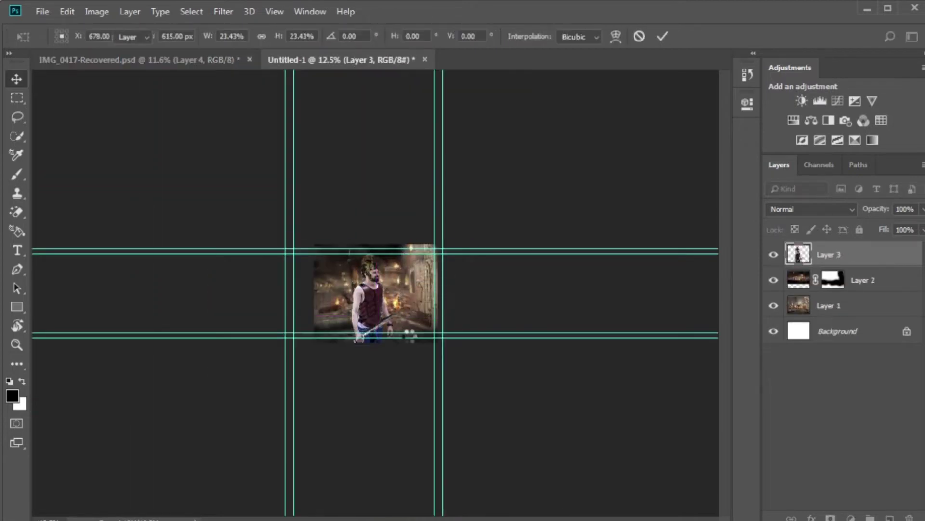
{"action": "key", "text": "Return"}
{"action": "key", "text": "ctrl+plus"}
{"action": "key", "text": "ctrl+plus"}
{"action": "key", "text": "ctrl+plus"}
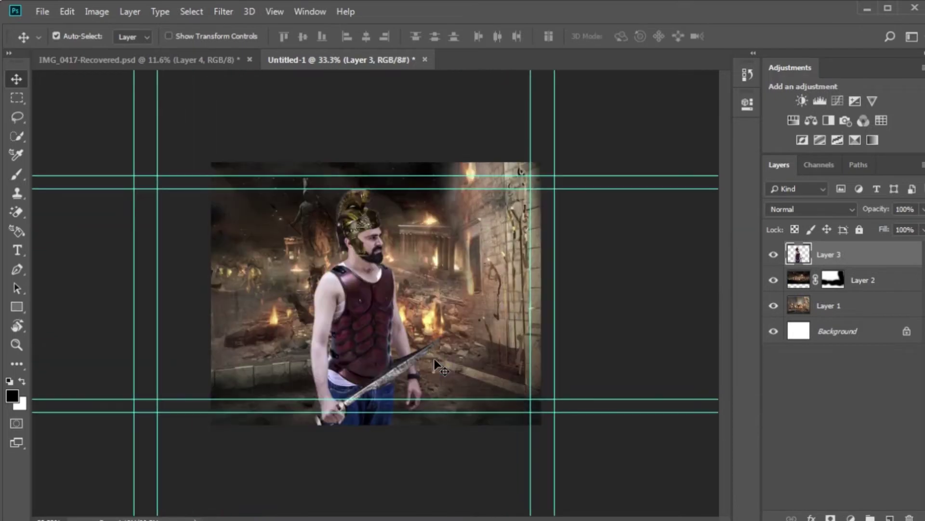
{"action": "key", "text": "ctrl+plus"}
{"action": "key", "text": "ctrl+semicolon"}
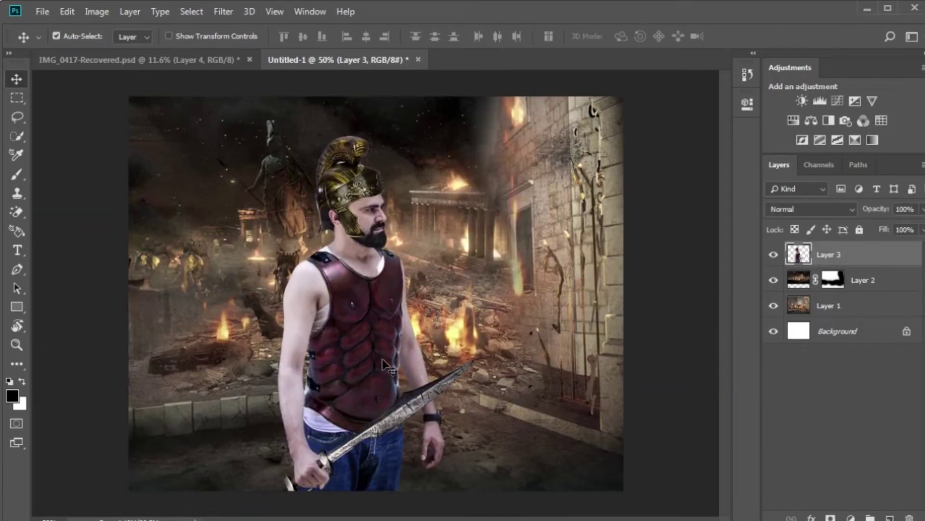
Step: Scale the gladiator layer down to about 94%
{"action": "key", "text": "ctrl+t"}
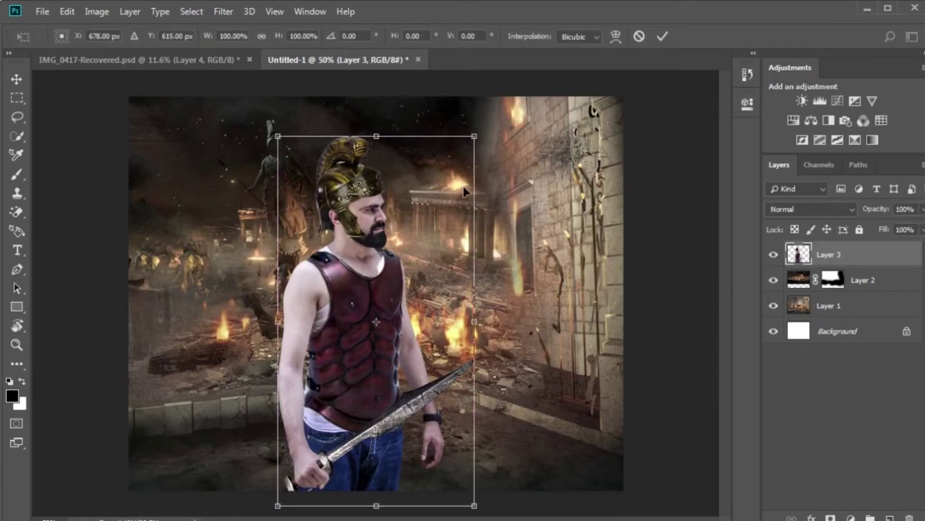
{"action": "mouse_move", "coordinate": [482, 131]}
{"action": "left_mouse_down"}
{"action": "mouse_move", "coordinate": [453, 140]}
{"action": "mouse_move", "coordinate": [474, 138]}
{"action": "left_mouse_up"}
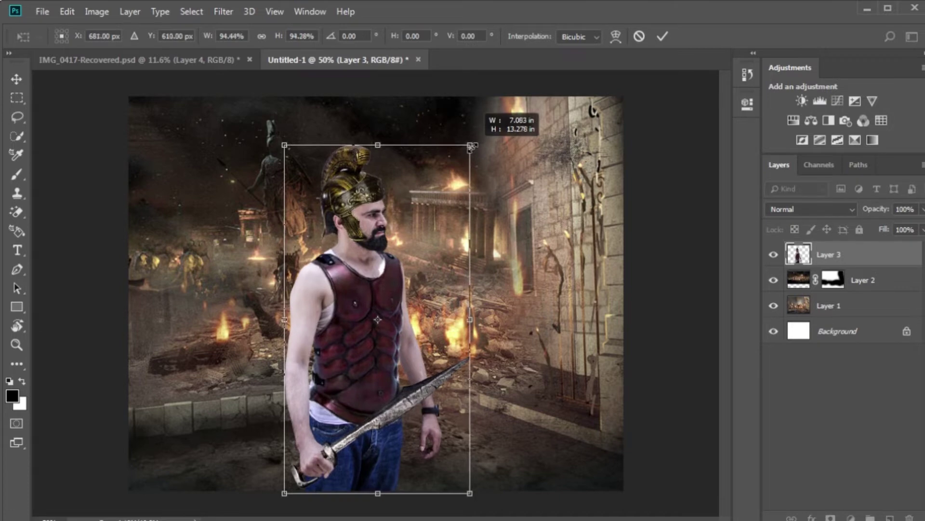
{"action": "key", "text": "Return"}
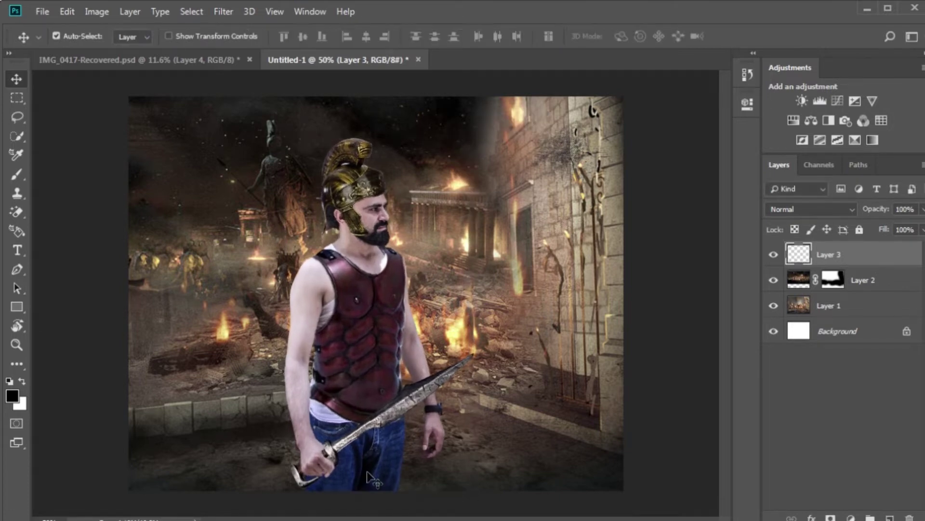
{"action": "scroll", "coordinate": [369, 477], "scroll_direction": "up", "scroll_amount": 1}
{"action": "scroll", "coordinate": [369, 477], "scroll_direction": "up", "scroll_amount": 1}
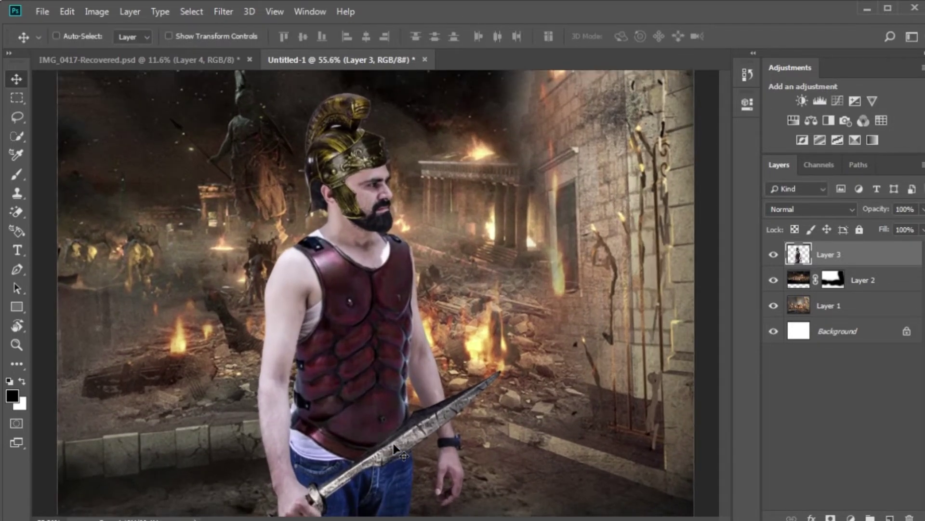
{"action": "scroll", "coordinate": [369, 478], "scroll_direction": "up", "scroll_amount": 1}
{"action": "scroll", "coordinate": [476, 235], "scroll_direction": "up", "scroll_amount": 1}
{"action": "scroll", "coordinate": [477, 235], "scroll_direction": "up", "scroll_amount": 1}
{"action": "scroll", "coordinate": [476, 235], "scroll_direction": "down", "scroll_amount": 2}
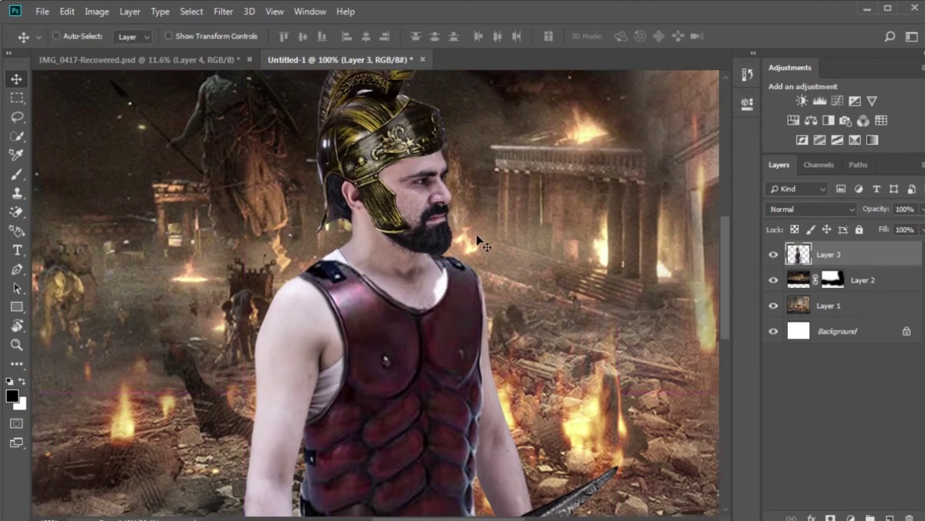
{"action": "scroll", "coordinate": [476, 235], "scroll_direction": "down", "scroll_amount": 2}
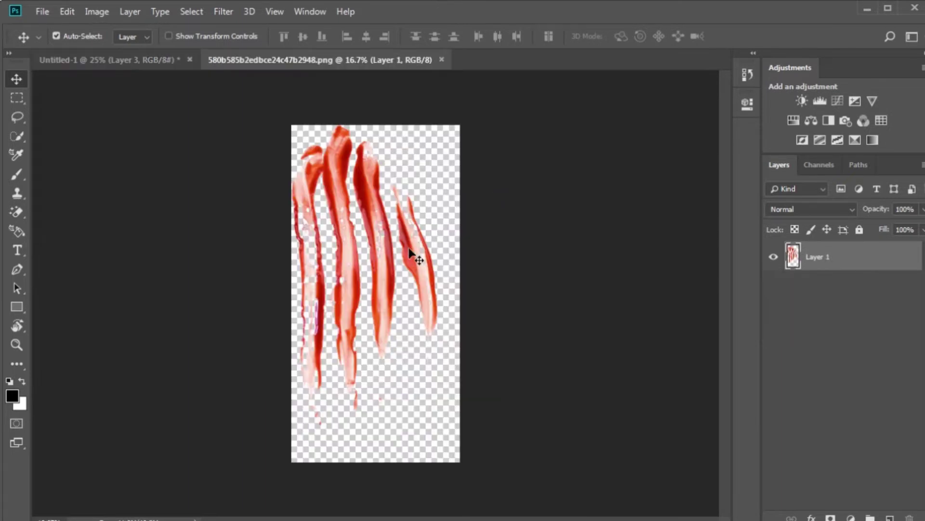
Step: Bring the scratch image into the document, shrink it to about 31%, and place it over the head
{"action": "left_click_drag", "start_coordinate": [385, 253], "coordinate": [338, 272]}
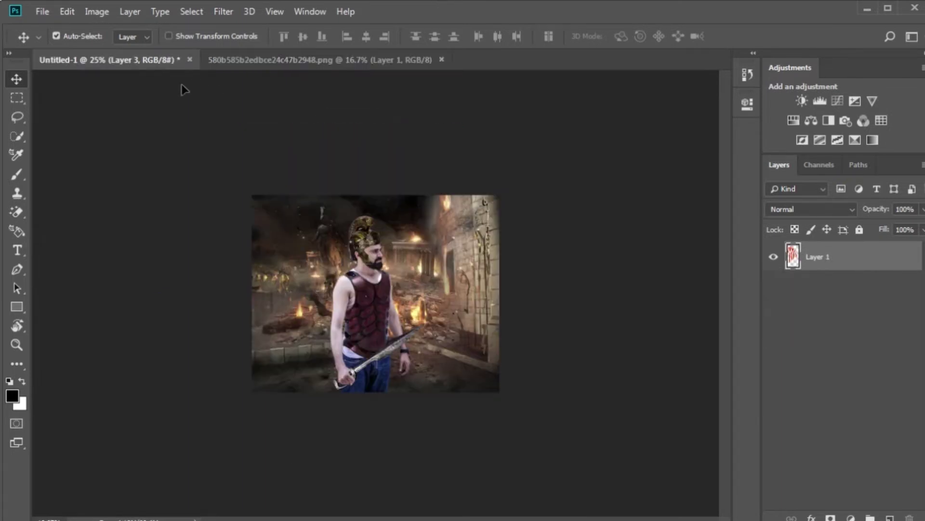
{"action": "key", "text": "ctrl+t"}
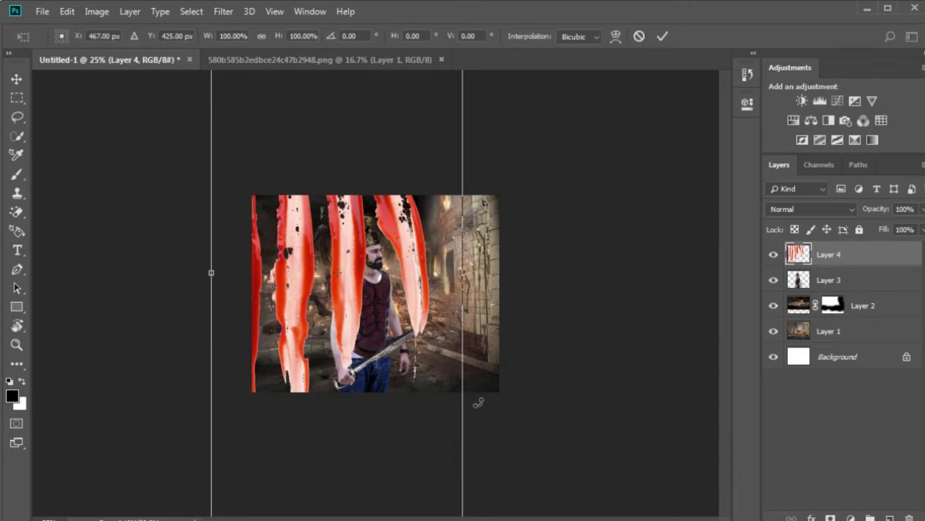
{"action": "key", "text": "ctrl+minus"}
{"action": "key", "text": "ctrl+minus"}
{"action": "left_click_drag", "start_coordinate": [416, 153], "coordinate": [373, 242]}
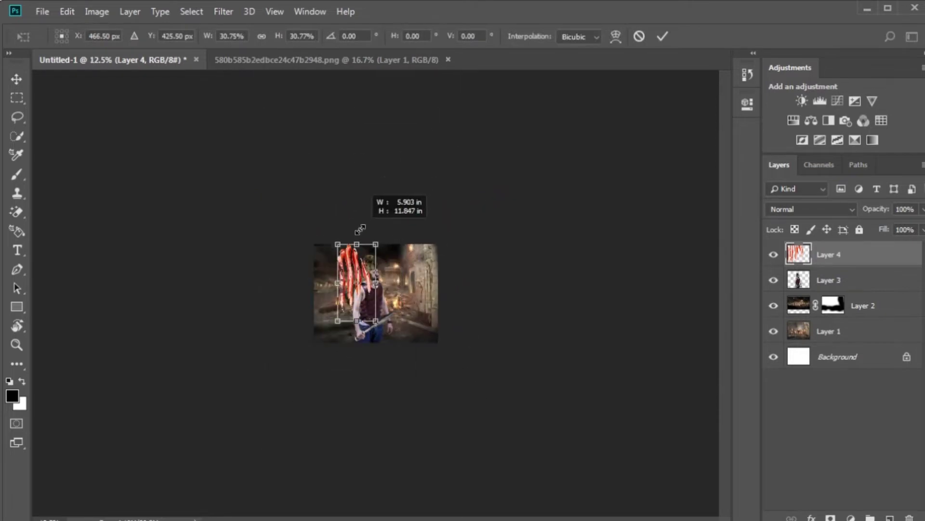
{"action": "left_click_drag", "start_coordinate": [373, 311], "coordinate": [390, 311]}
{"action": "key", "text": "Return"}
{"action": "key", "text": "ctrl+plus"}
{"action": "key", "text": "ctrl+0"}
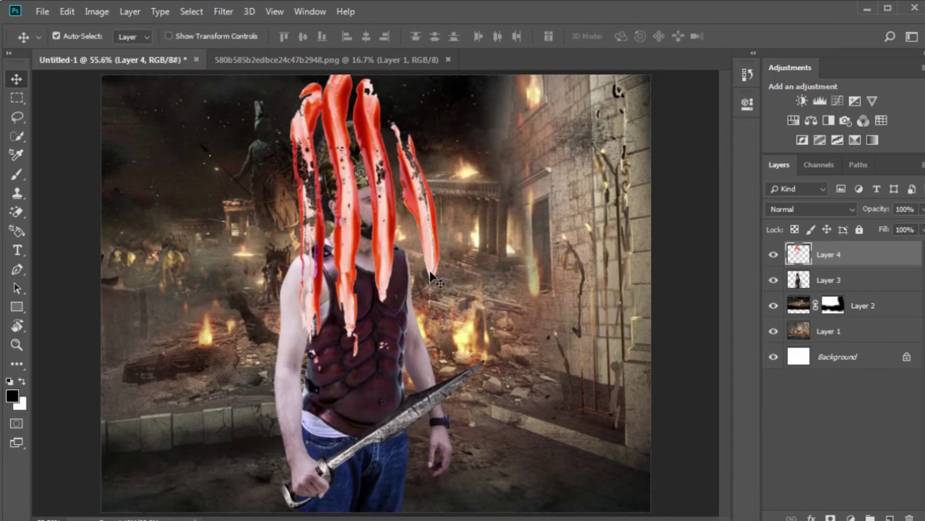
Step: Shrink the scratches further to fit the gladiator's face
{"action": "key", "text": "ctrl+t"}
{"action": "mouse_move", "coordinate": [463, 409]}
{"action": "left_mouse_down"}
{"action": "mouse_move", "coordinate": [387, 252]}
{"action": "mouse_move", "coordinate": [390, 232]}
{"action": "left_mouse_up"}
{"action": "key", "text": "Return"}
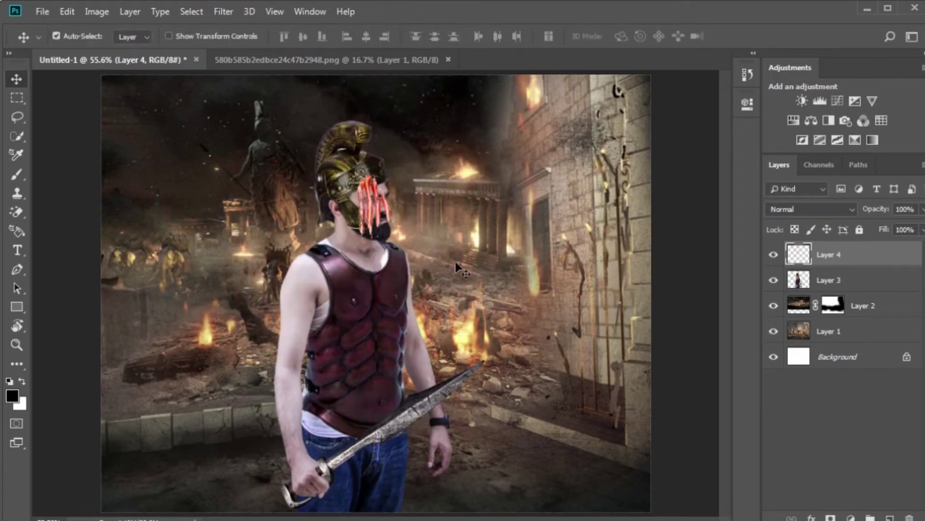
{"action": "key", "text": "ctrl+1"}
{"action": "key", "text": "ctrl+plus"}
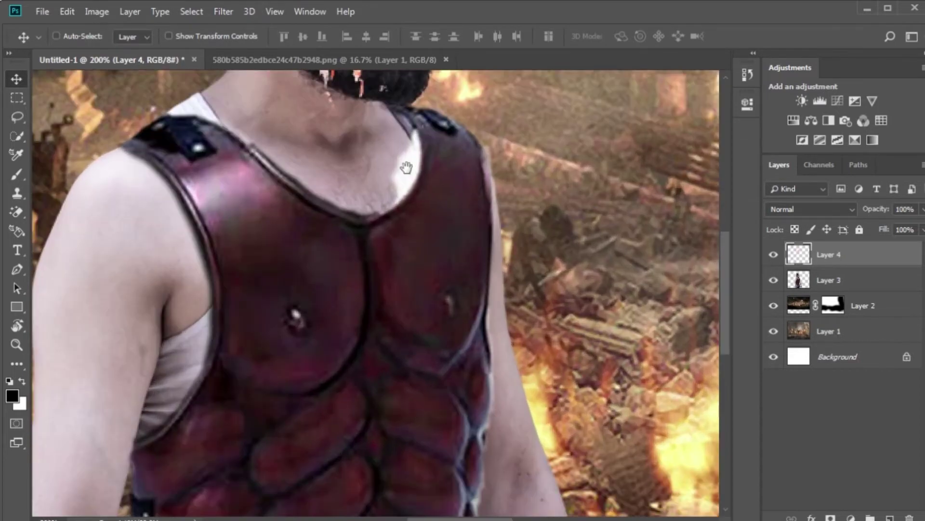
{"action": "scroll", "coordinate": [477, 337], "scroll_direction": "up", "scroll_amount": 5}
Step: Rotate the scratches to about -9.74°, move them up-left, and add a layer mask
{"action": "key", "text": "ctrl+t"}
{"action": "left_click_drag", "start_coordinate": [513, 392], "coordinate": [522, 354]}
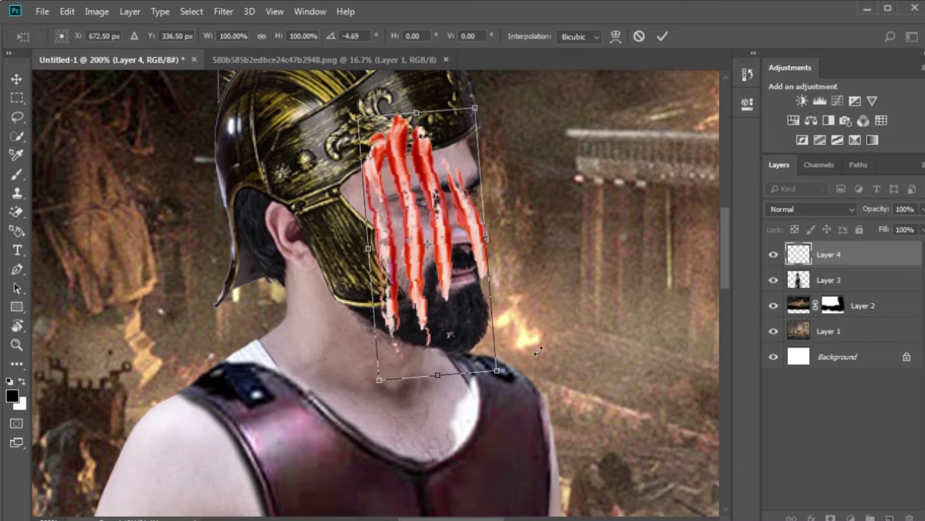
{"action": "left_click_drag", "start_coordinate": [538, 351], "coordinate": [534, 316]}
{"action": "left_click_drag", "start_coordinate": [410, 301], "coordinate": [400, 300]}
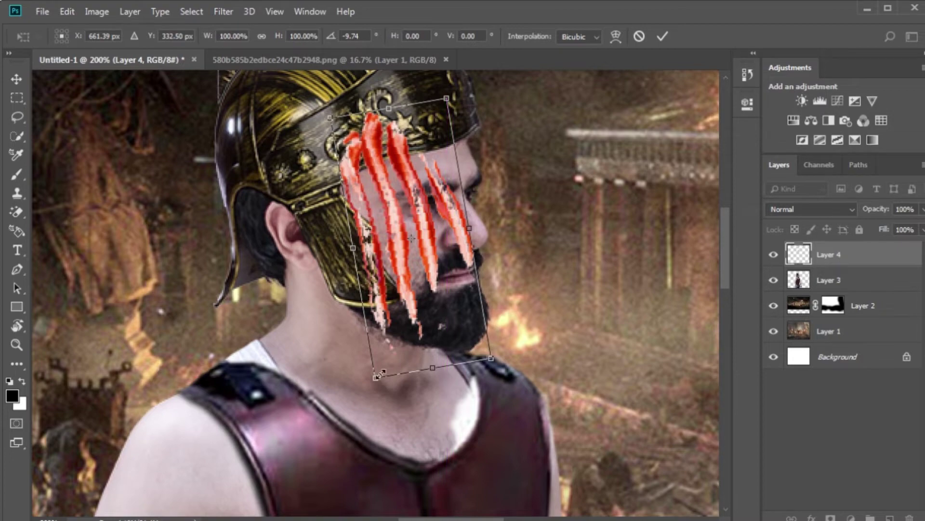
{"action": "key", "text": "Return"}
{"action": "left_click", "coordinate": [829, 518]}
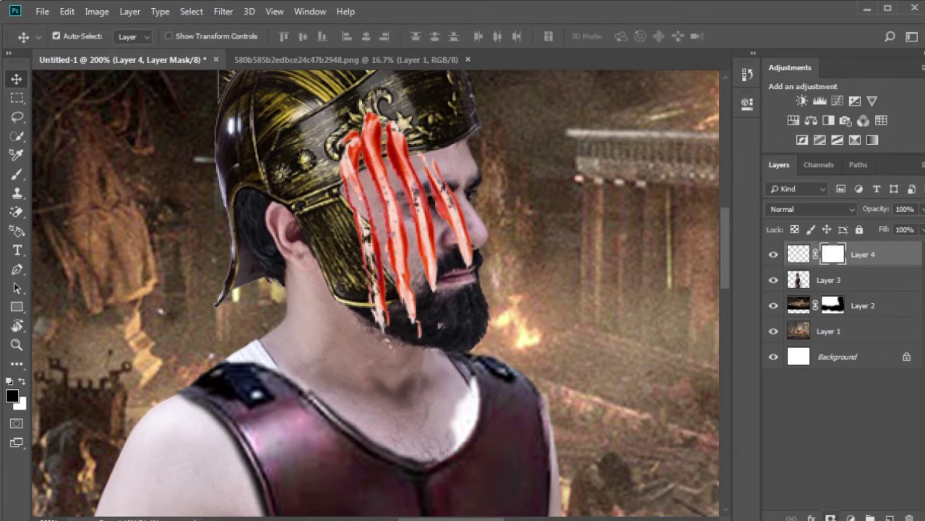
Step: Mask out the red scratch streaks on the jaw, beard and moustache with a black brush
{"action": "key", "text": "ctrl+plus"}
{"action": "key", "text": "ctrl+plus"}
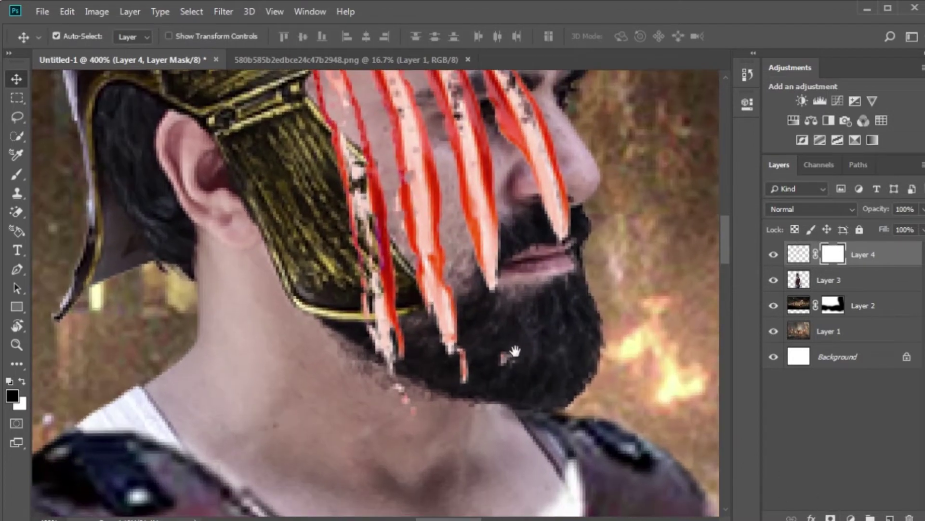
{"action": "left_click_drag", "start_coordinate": [512, 355], "coordinate": [516, 342]}
{"action": "key", "text": "b"}
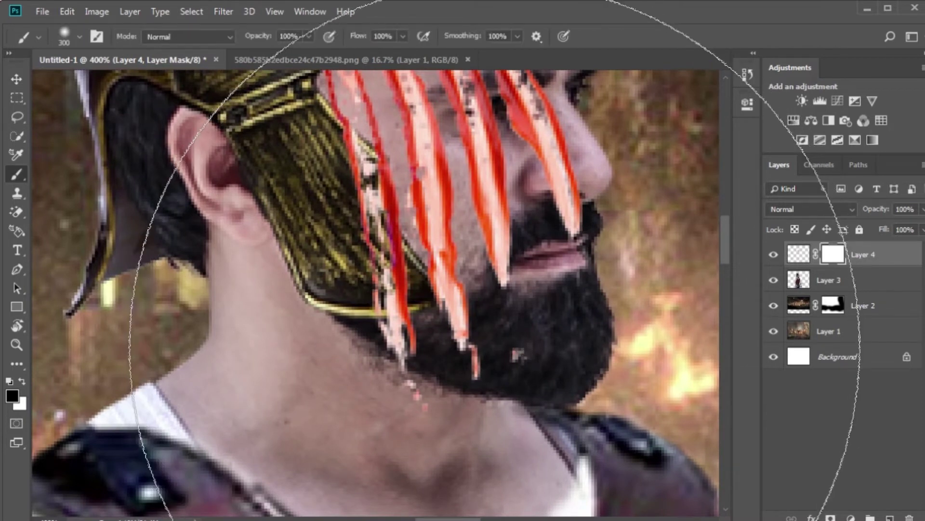
{"action": "key", "text": "bracketleft"}
{"action": "key", "text": "bracketleft"}
{"action": "key", "text": "bracketleft"}
{"action": "mouse_move", "coordinate": [434, 355]}
{"action": "left_mouse_down"}
{"action": "mouse_move", "coordinate": [397, 343]}
{"action": "mouse_move", "coordinate": [381, 259]}
{"action": "mouse_move", "coordinate": [362, 248]}
{"action": "mouse_move", "coordinate": [352, 217]}
{"action": "mouse_move", "coordinate": [350, 162]}
{"action": "mouse_move", "coordinate": [367, 224]}
{"action": "left_mouse_up"}
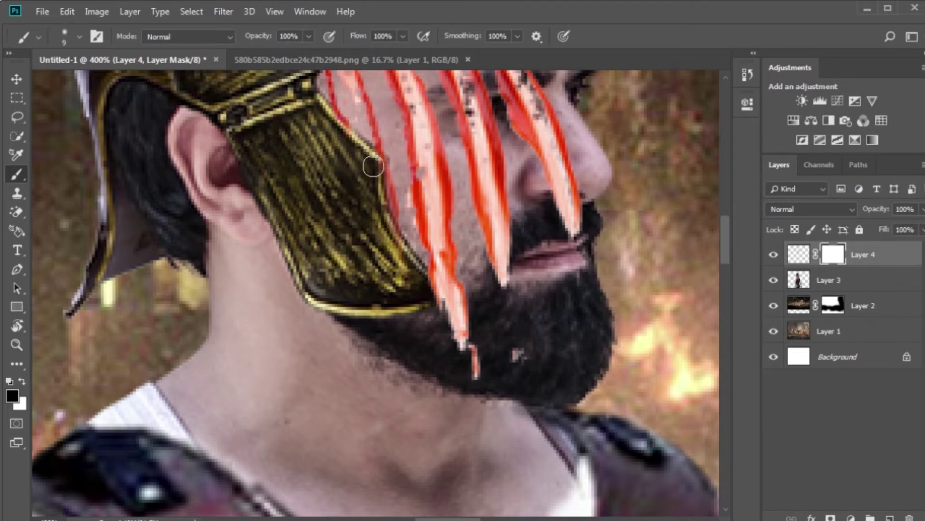
{"action": "key", "text": "bracketright"}
{"action": "key", "text": "bracketright"}
{"action": "mouse_move", "coordinate": [477, 376]}
{"action": "left_mouse_down"}
{"action": "mouse_move", "coordinate": [458, 324]}
{"action": "mouse_move", "coordinate": [412, 285]}
{"action": "mouse_move", "coordinate": [440, 309]}
{"action": "mouse_move", "coordinate": [500, 313]}
{"action": "left_mouse_up"}
{"action": "left_click_drag", "start_coordinate": [548, 389], "coordinate": [546, 413]}
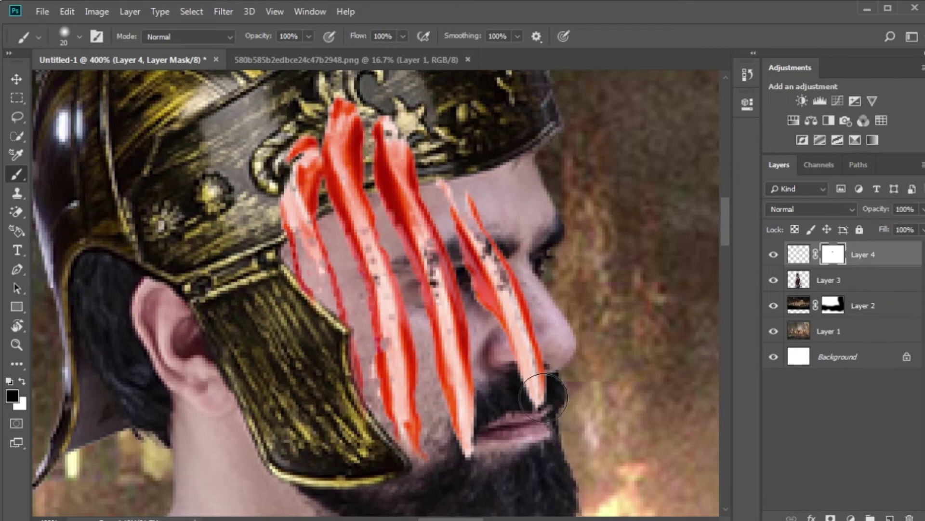
{"action": "left_click_drag", "start_coordinate": [543, 397], "coordinate": [532, 386]}
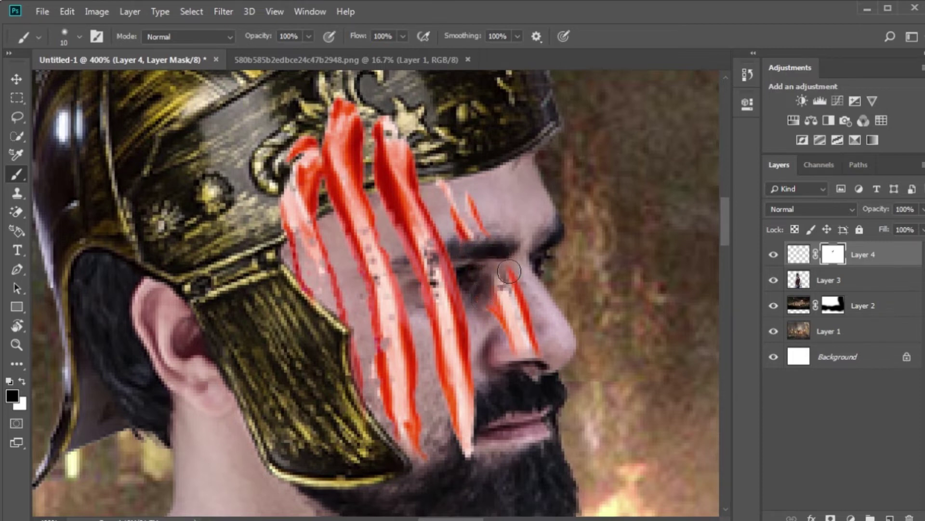
Step: Mask out the red streaks over the nose, eye and helmet
{"action": "mouse_move", "coordinate": [513, 309]}
{"action": "left_mouse_down"}
{"action": "mouse_move", "coordinate": [521, 318]}
{"action": "mouse_move", "coordinate": [518, 300]}
{"action": "left_mouse_up"}
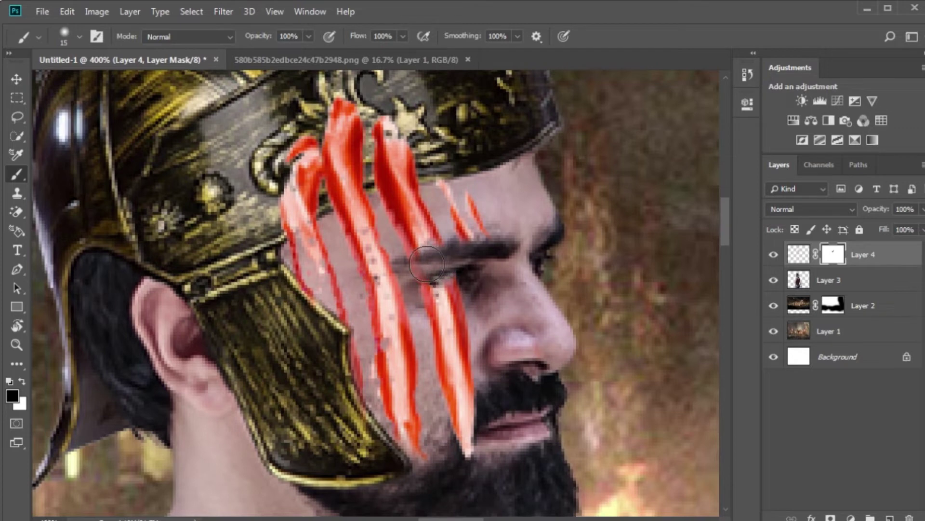
{"action": "left_click_drag", "start_coordinate": [433, 277], "coordinate": [448, 281]}
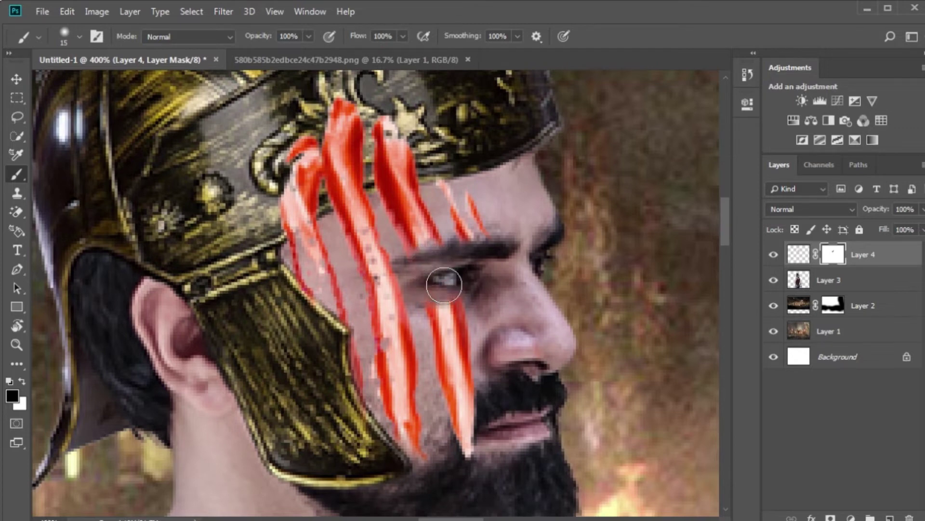
{"action": "mouse_move", "coordinate": [419, 159]}
{"action": "left_mouse_down"}
{"action": "mouse_move", "coordinate": [389, 167]}
{"action": "mouse_move", "coordinate": [413, 134]}
{"action": "left_mouse_up"}
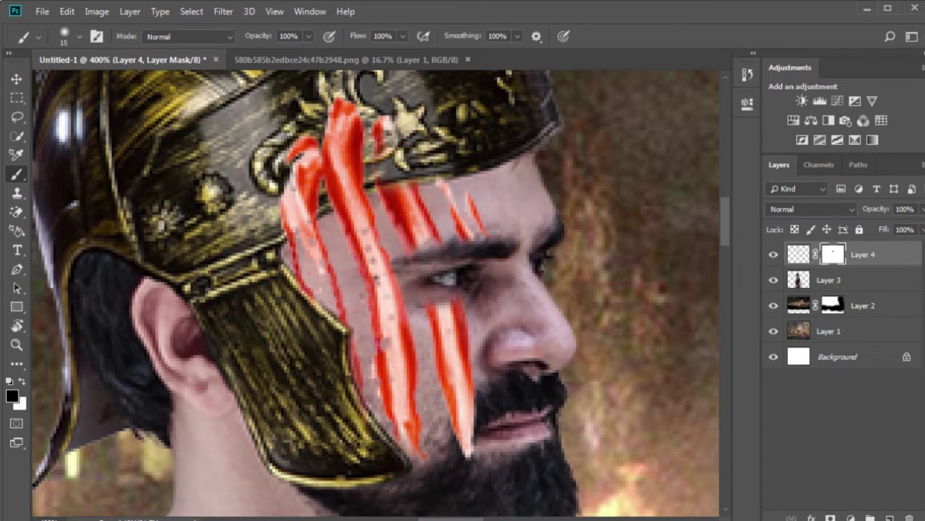
{"action": "key", "text": "bracketright"}
{"action": "mouse_move", "coordinate": [371, 120]}
{"action": "left_mouse_down"}
{"action": "mouse_move", "coordinate": [328, 138]}
{"action": "mouse_move", "coordinate": [275, 217]}
{"action": "mouse_move", "coordinate": [340, 178]}
{"action": "mouse_move", "coordinate": [346, 150]}
{"action": "left_mouse_up"}
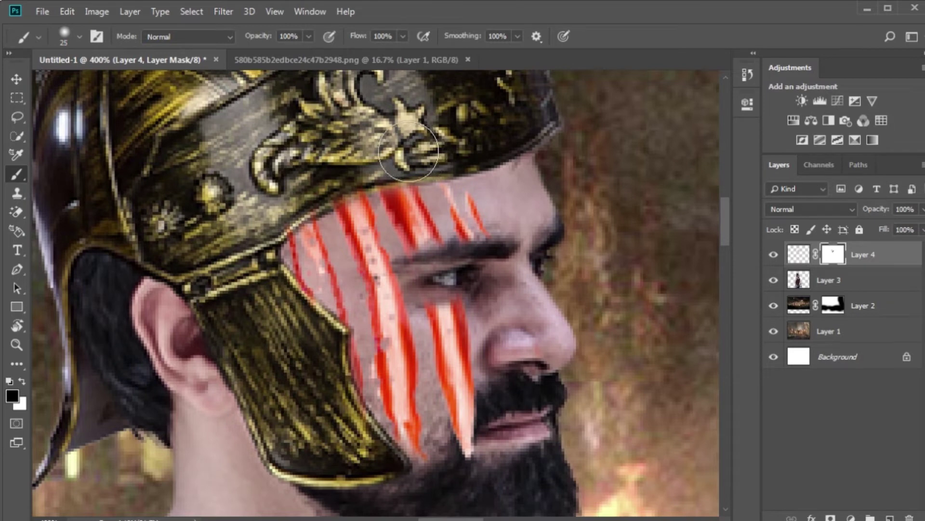
Step: Lower the scratch layer to 59% opacity and open the two-slash wound image
{"action": "left_click_drag", "start_coordinate": [877, 214], "coordinate": [865, 217]}
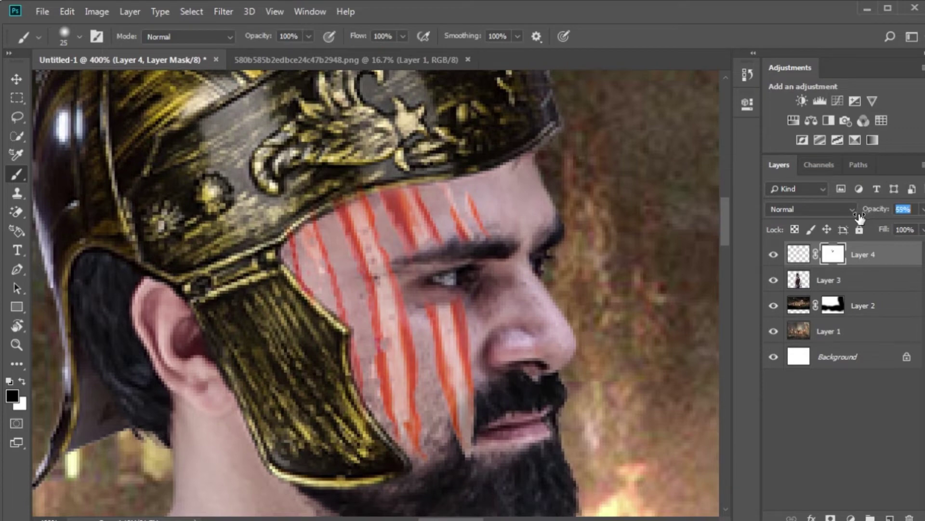
{"action": "key", "text": "ctrl+0"}
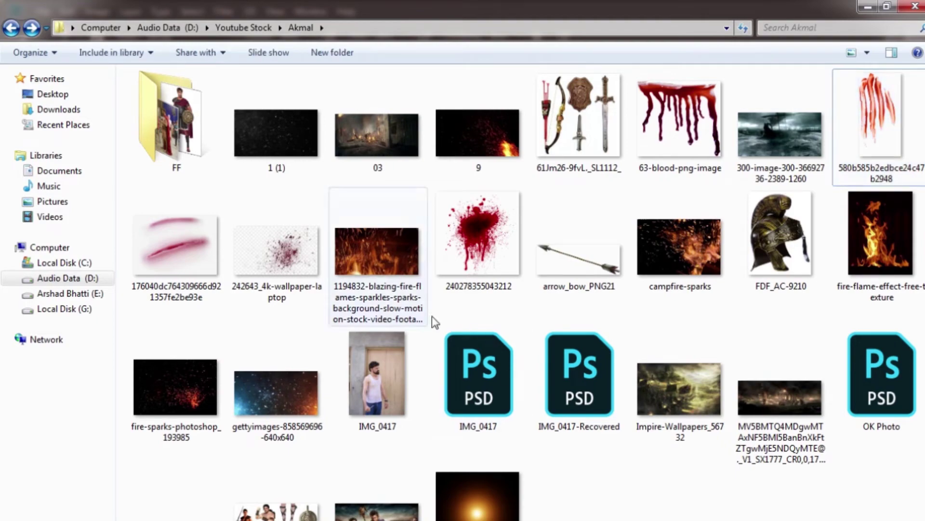
{"action": "left_click", "coordinate": [176, 251]}
{"action": "key", "text": "Return"}
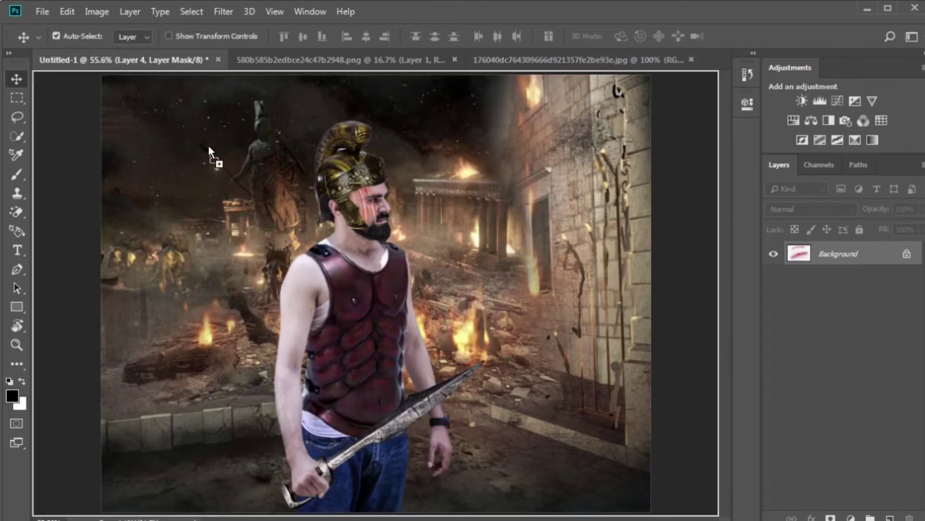
Step: Place the wound image, rotated 90° CW twice, flipped horizontally and scaled onto the arm
{"action": "left_click_drag", "start_coordinate": [120, 61], "coordinate": [409, 297]}
{"action": "key", "text": "ctrl+t"}
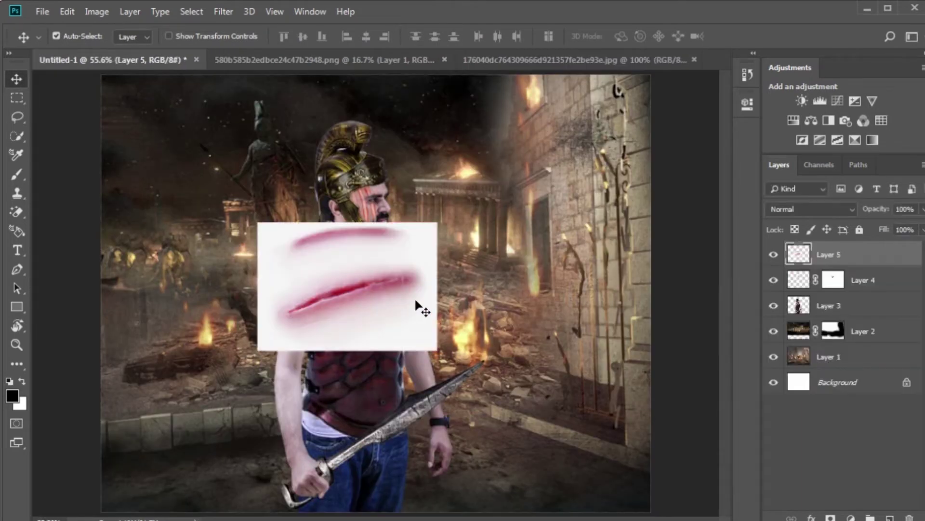
{"action": "right_click", "coordinate": [409, 297]}
{"action": "left_click", "coordinate": [465, 444]}
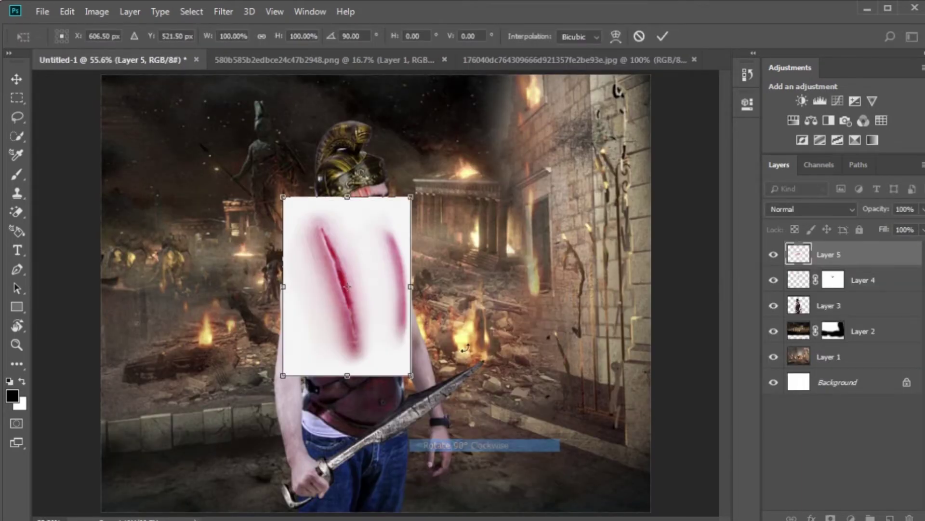
{"action": "right_click", "coordinate": [375, 241]}
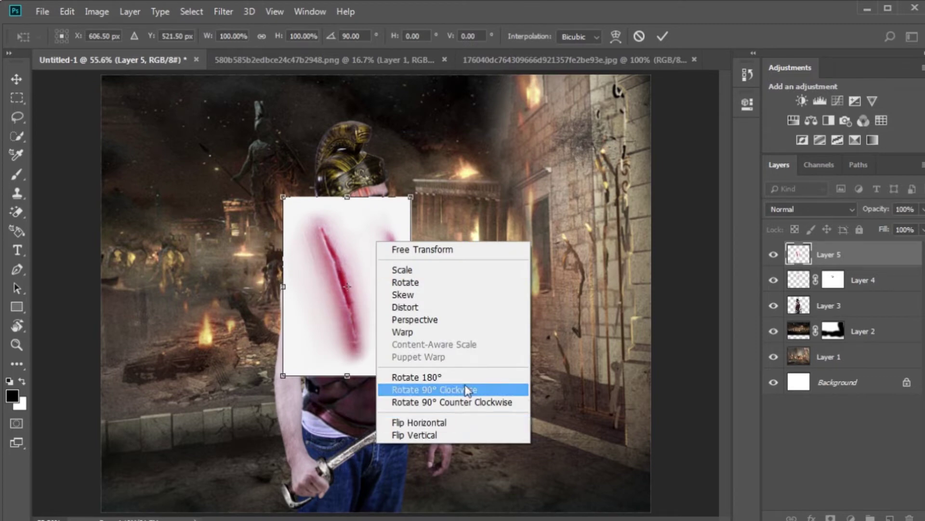
{"action": "left_click", "coordinate": [464, 388]}
{"action": "right_click", "coordinate": [372, 285]}
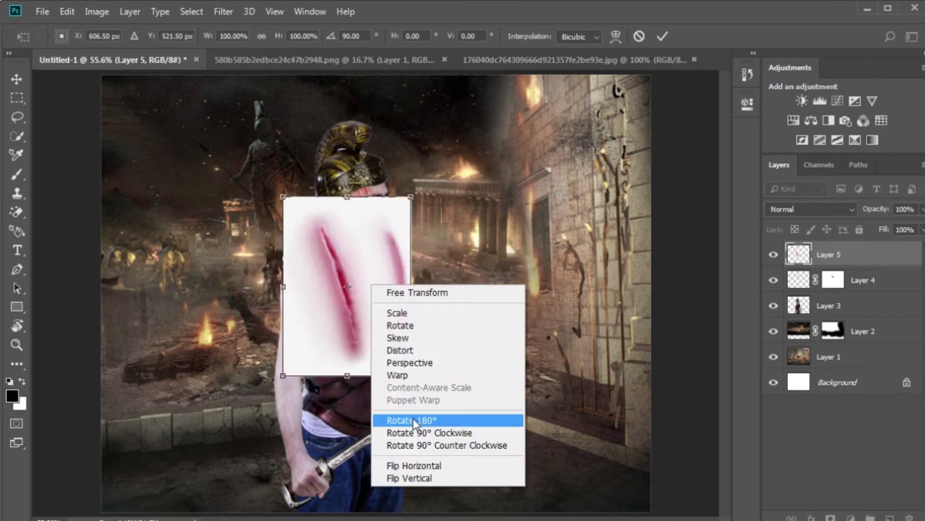
{"action": "left_click", "coordinate": [430, 465]}
{"action": "mouse_move", "coordinate": [409, 195]}
{"action": "left_mouse_down"}
{"action": "mouse_move", "coordinate": [358, 227]}
{"action": "mouse_move", "coordinate": [321, 271]}
{"action": "left_mouse_up"}
{"action": "key", "text": "Return"}
Step: Shrink the wound further, set its layer to Multiply and add a layer mask
{"action": "scroll", "coordinate": [367, 294], "scroll_direction": "up", "scroll_amount": 2}
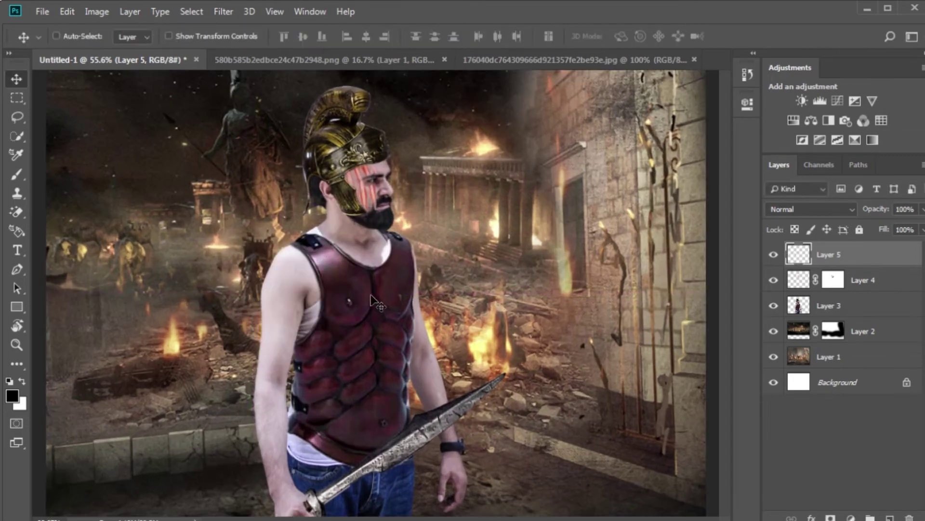
{"action": "scroll", "coordinate": [372, 301], "scroll_direction": "up", "scroll_amount": 2}
{"action": "key", "text": "ctrl+t"}
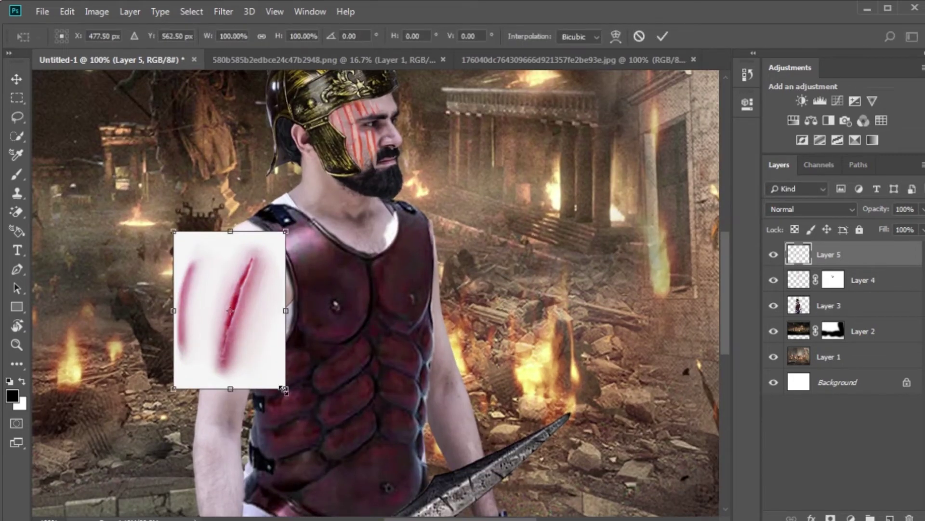
{"action": "left_click_drag", "start_coordinate": [283, 389], "coordinate": [276, 374]}
{"action": "key", "text": "Return"}
{"action": "left_click", "coordinate": [776, 213]}
{"action": "key", "text": "Down"}
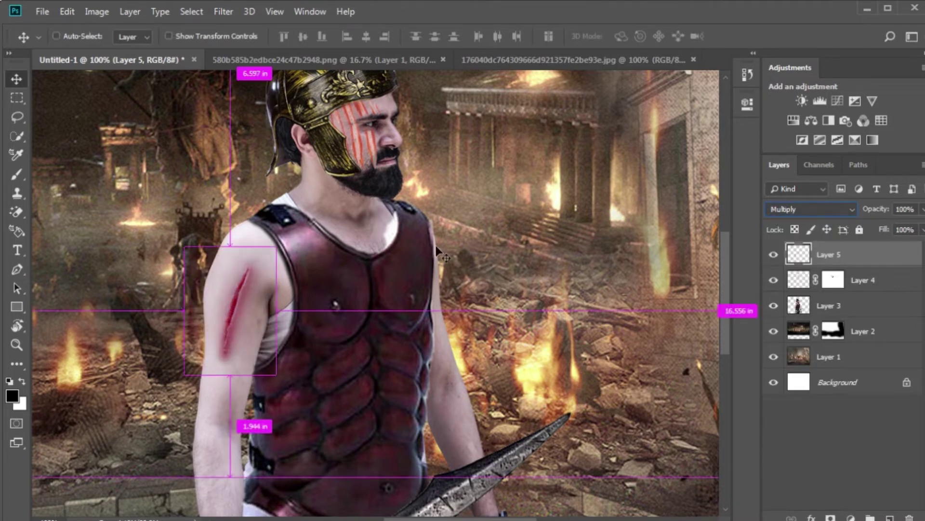
{"action": "left_click", "coordinate": [830, 517]}
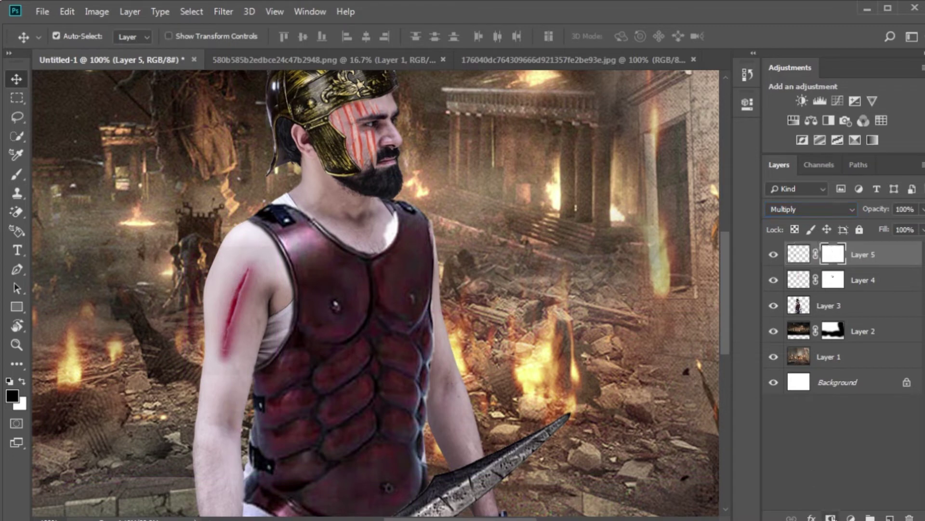
Step: Paint black with a soft 50 px brush on Layer 5's mask around the wound edges
{"action": "key", "text": "b"}
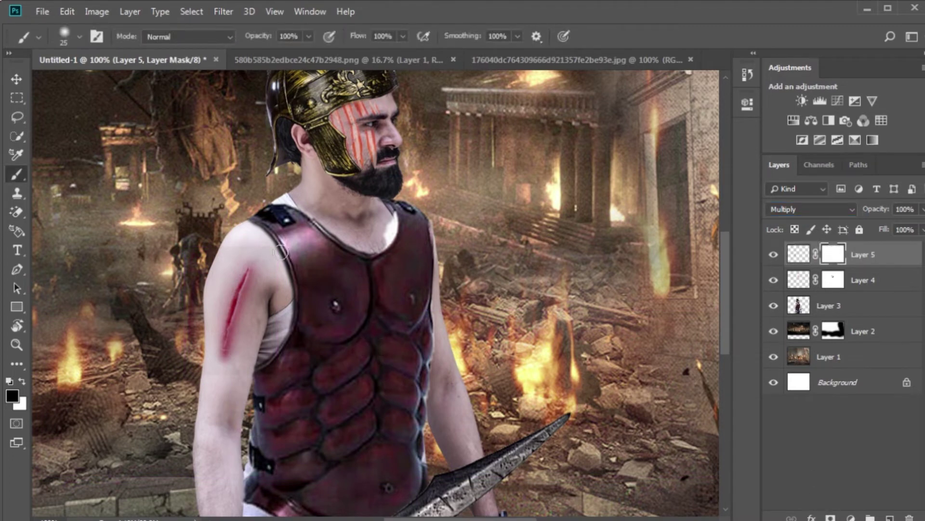
{"action": "right_click", "coordinate": [272, 248]}
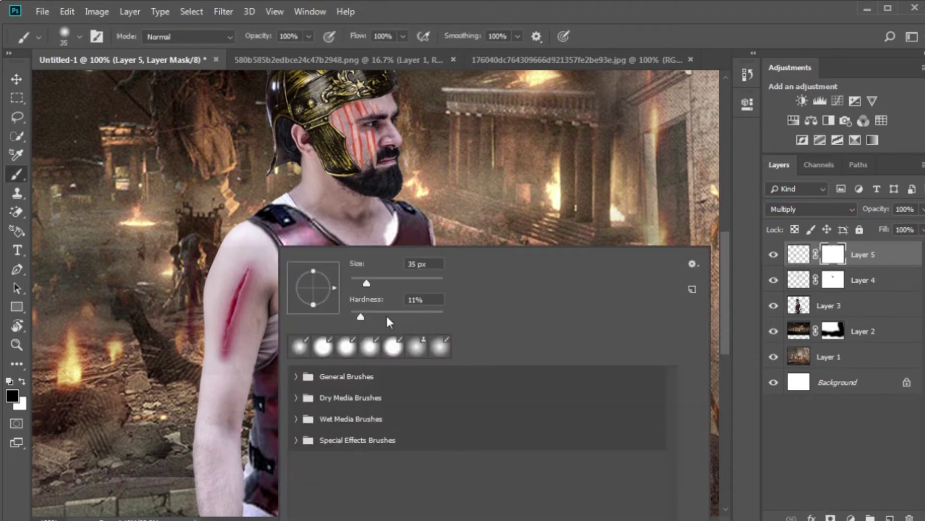
{"action": "key", "text": "Return"}
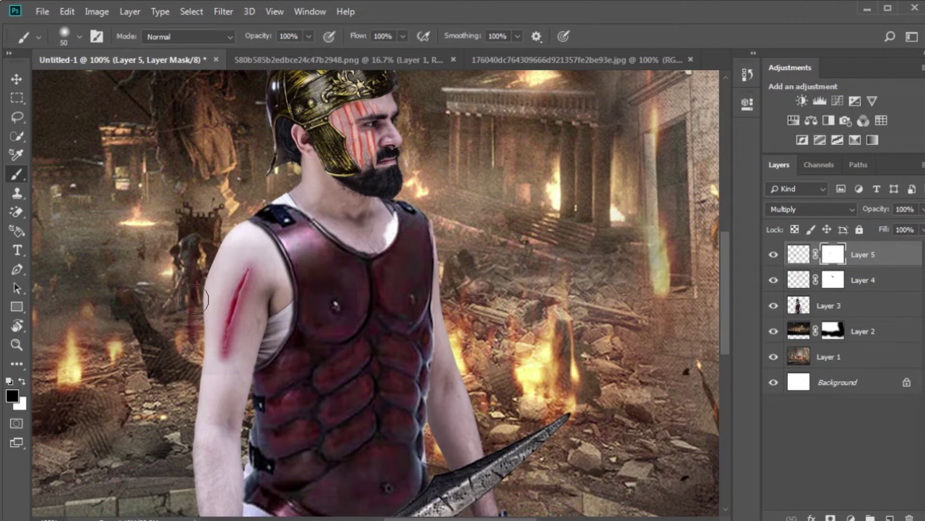
{"action": "scroll", "coordinate": [193, 290], "scroll_direction": "up", "scroll_amount": 5}
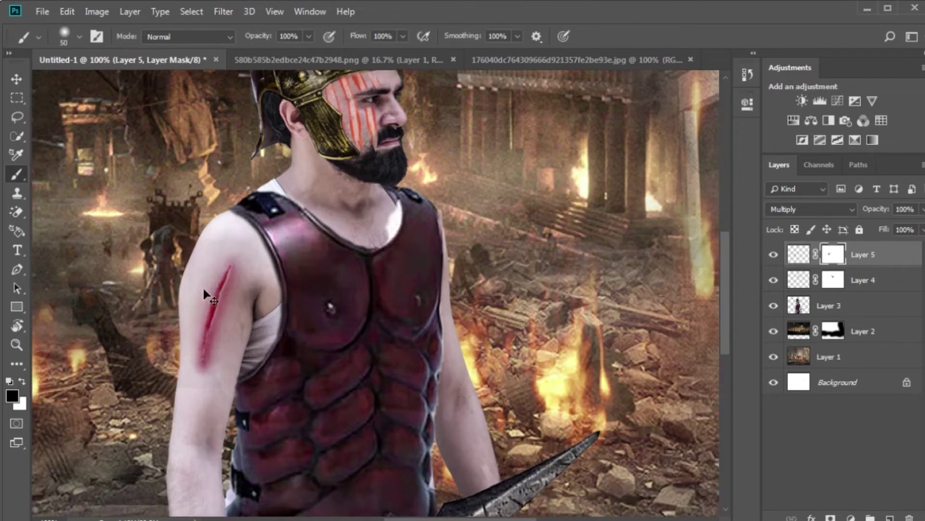
{"action": "mouse_move", "coordinate": [192, 289]}
{"action": "left_mouse_down"}
{"action": "mouse_move", "coordinate": [322, 184]}
{"action": "mouse_move", "coordinate": [285, 192]}
{"action": "left_mouse_up"}
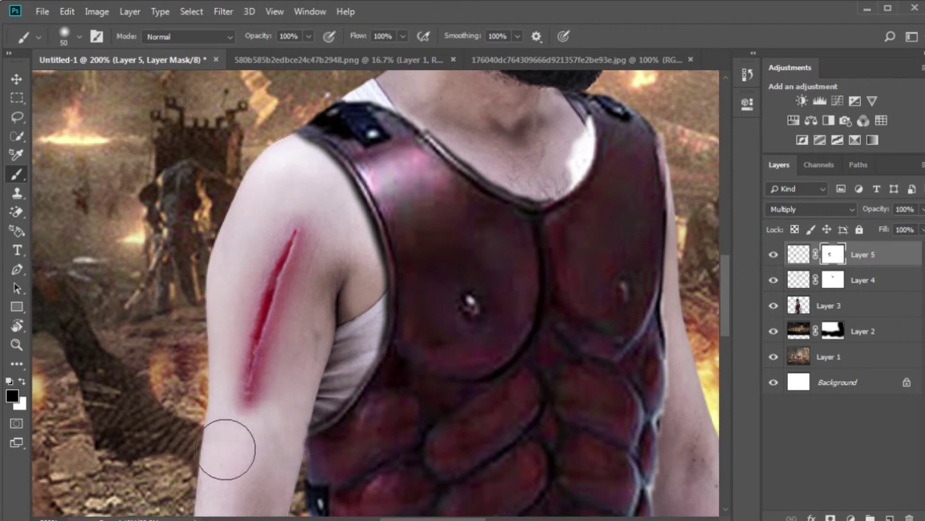
{"action": "left_click_drag", "start_coordinate": [184, 385], "coordinate": [199, 209]}
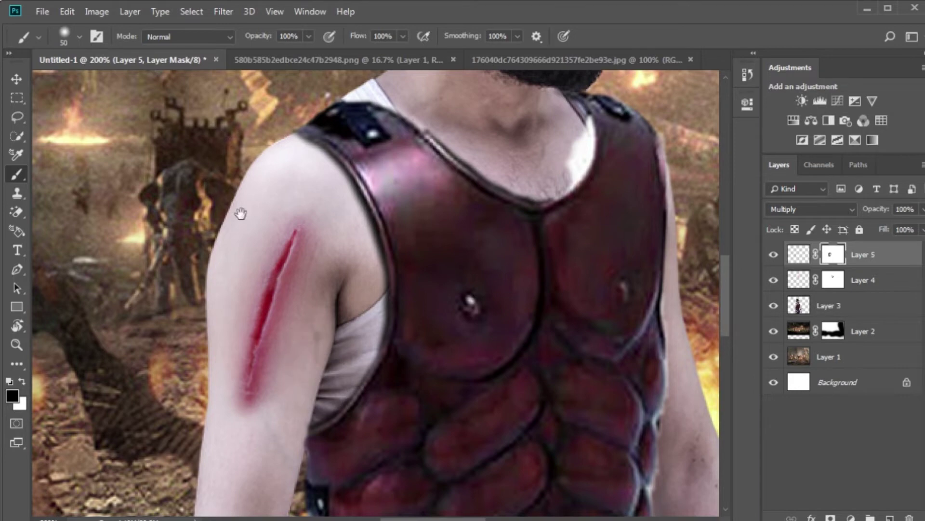
{"action": "key", "text": "ctrl+0"}
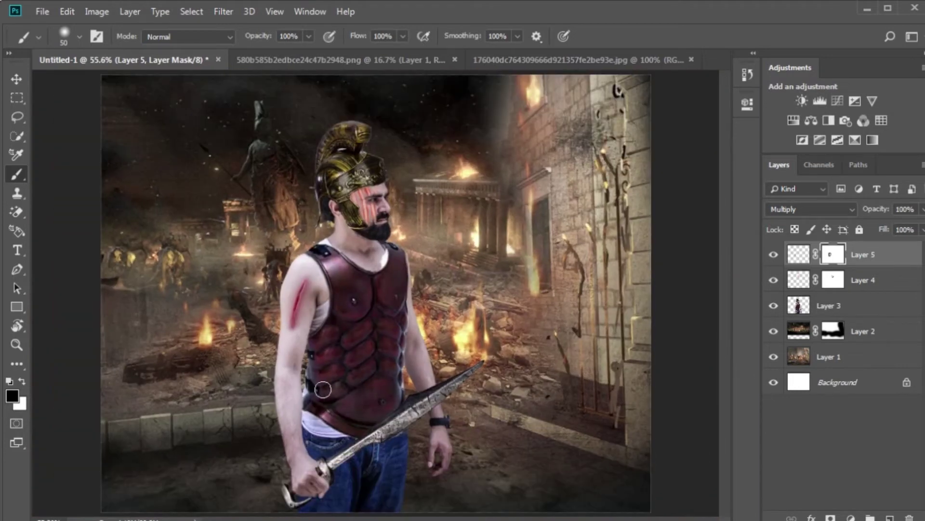
{"action": "key", "text": "v"}
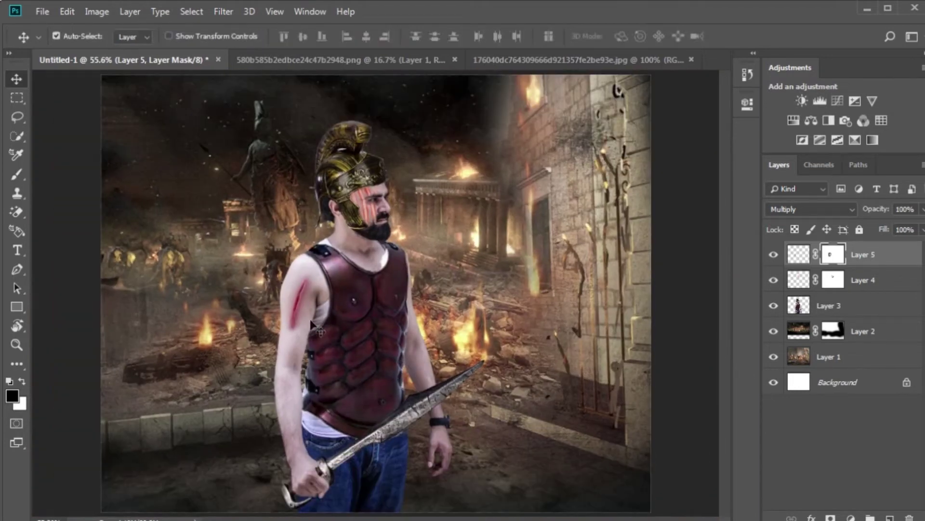
Step: Duplicate the arm wound, then rotate and shrink the copy onto the forearm
{"action": "left_click_drag", "start_coordinate": [296, 309], "coordinate": [453, 379], "text": "alt"}
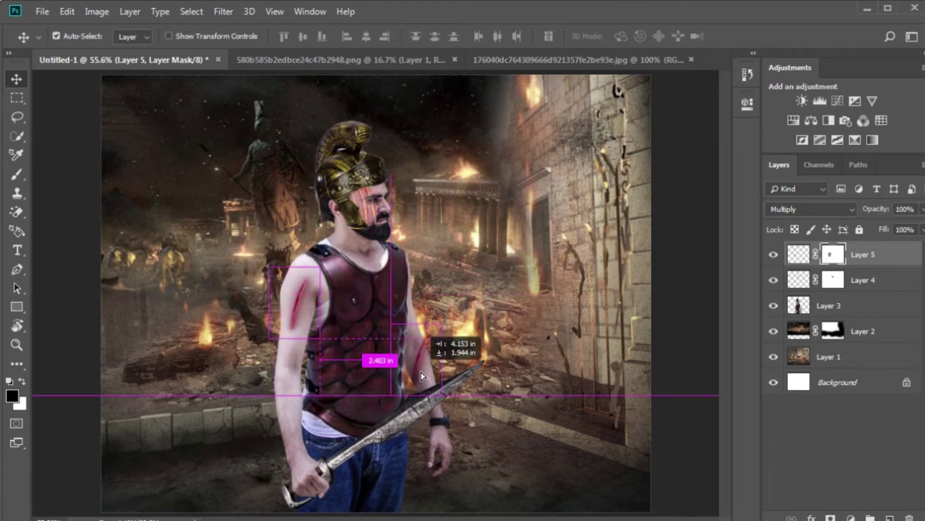
{"action": "key", "text": "ctrl+t"}
{"action": "left_click_drag", "start_coordinate": [460, 385], "coordinate": [367, 414]}
{"action": "left_click_drag", "start_coordinate": [420, 316], "coordinate": [419, 348]}
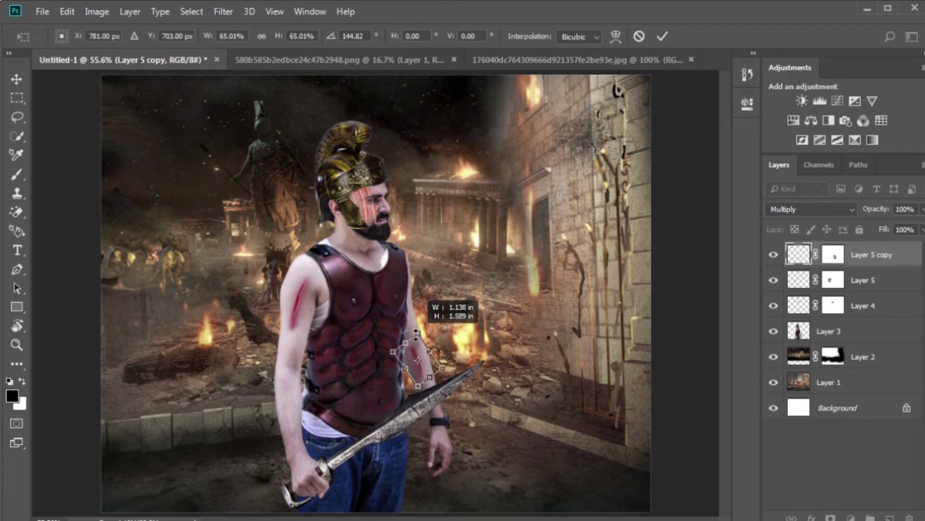
{"action": "key", "text": "Return"}
Step: Fine-tune the forearm wound's position and size, then open the blood splatter image
{"action": "key", "text": "ctrl+plus"}
{"action": "key", "text": "ctrl+plus"}
{"action": "key", "text": "ctrl+plus"}
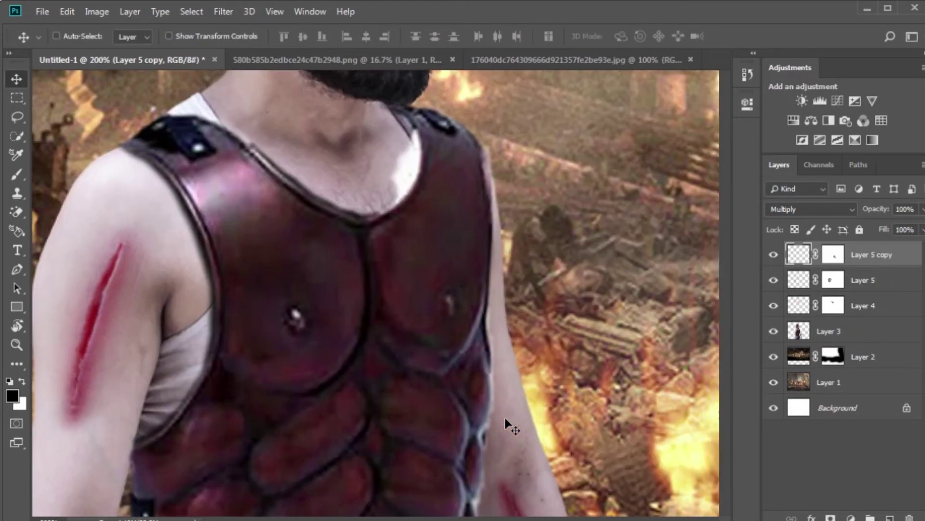
{"action": "key", "text": "ctrl+plus"}
{"action": "key", "text": "ctrl+t"}
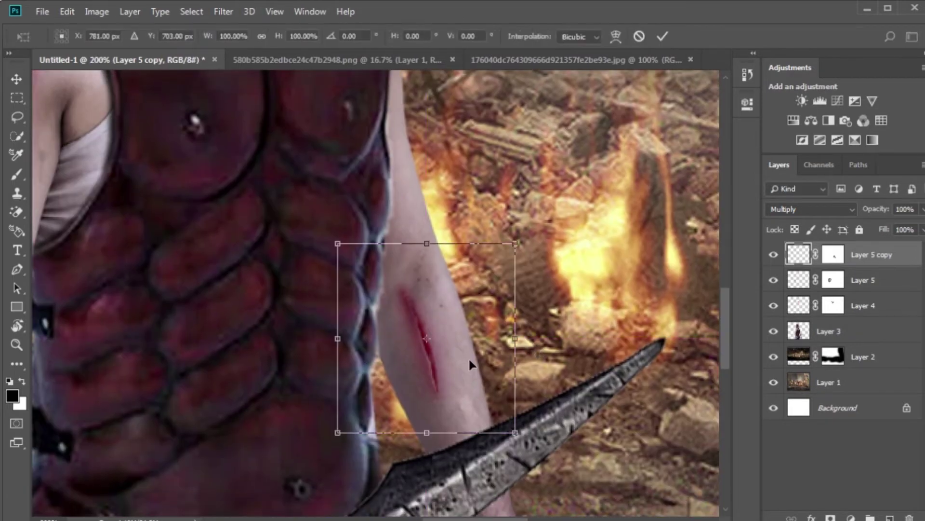
{"action": "left_click_drag", "start_coordinate": [468, 357], "coordinate": [482, 370]}
{"action": "left_click_drag", "start_coordinate": [516, 258], "coordinate": [515, 262]}
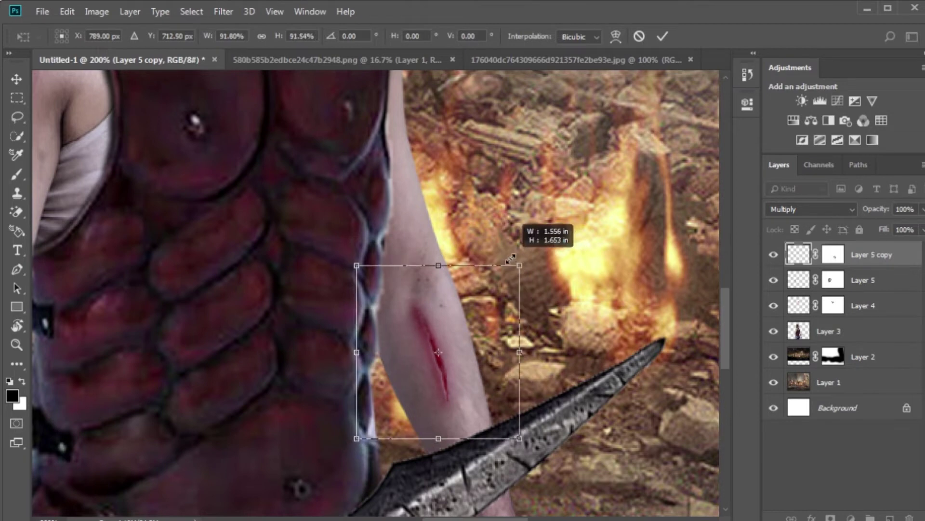
{"action": "key", "text": "Return"}
{"action": "key", "text": "ctrl+0"}
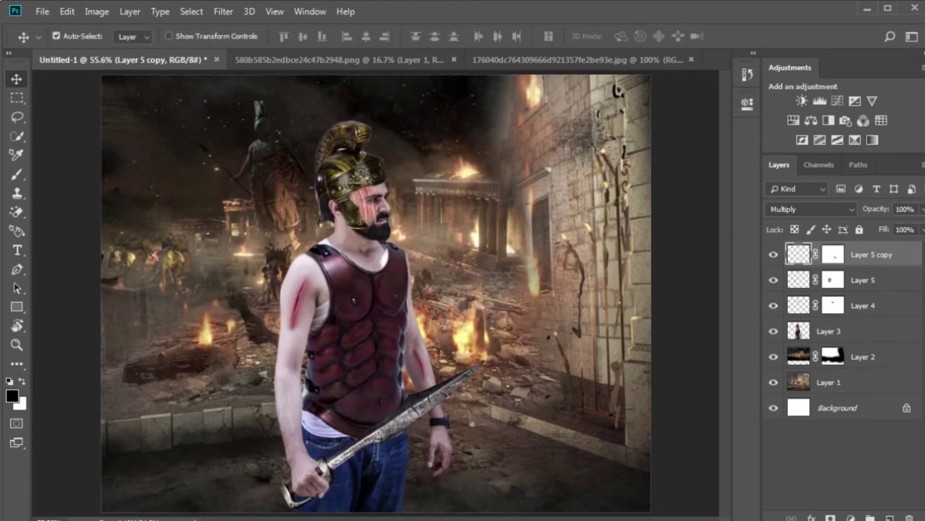
{"action": "key", "text": "alt+Tab"}
{"action": "mouse_move", "coordinate": [277, 250]}
{"action": "left_mouse_down"}
{"action": "mouse_move", "coordinate": [424, 458]}
{"action": "mouse_move", "coordinate": [502, 1]}
{"action": "left_mouse_up"}
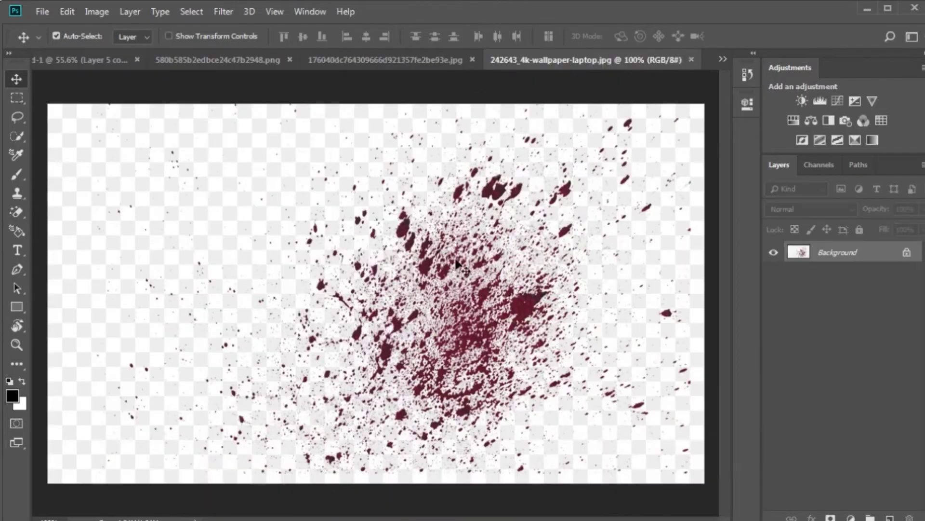
Step: Erase the splatter's white background with the Magic Eraser and move it into Untitled-1
{"action": "left_click", "coordinate": [18, 220]}
{"action": "left_click", "coordinate": [53, 240]}
{"action": "left_click", "coordinate": [126, 218]}
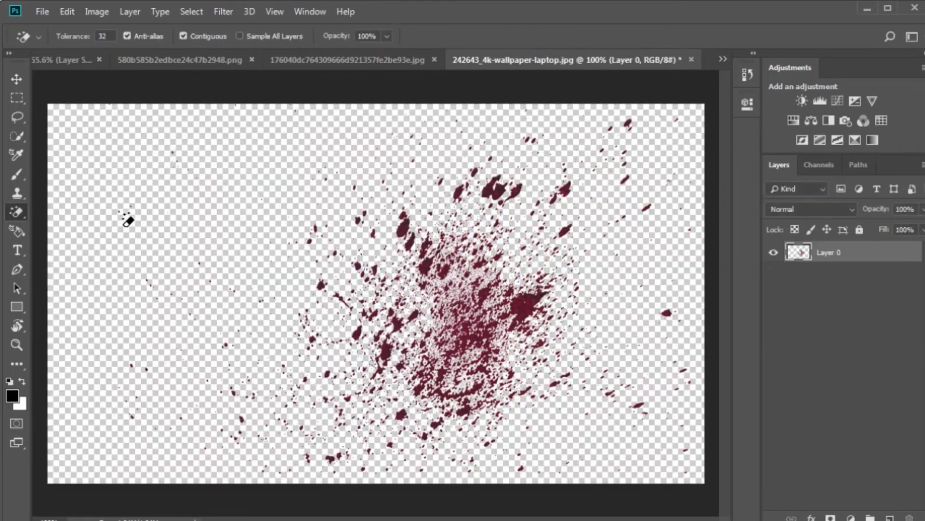
{"action": "key", "text": "b"}
{"action": "key", "text": "v"}
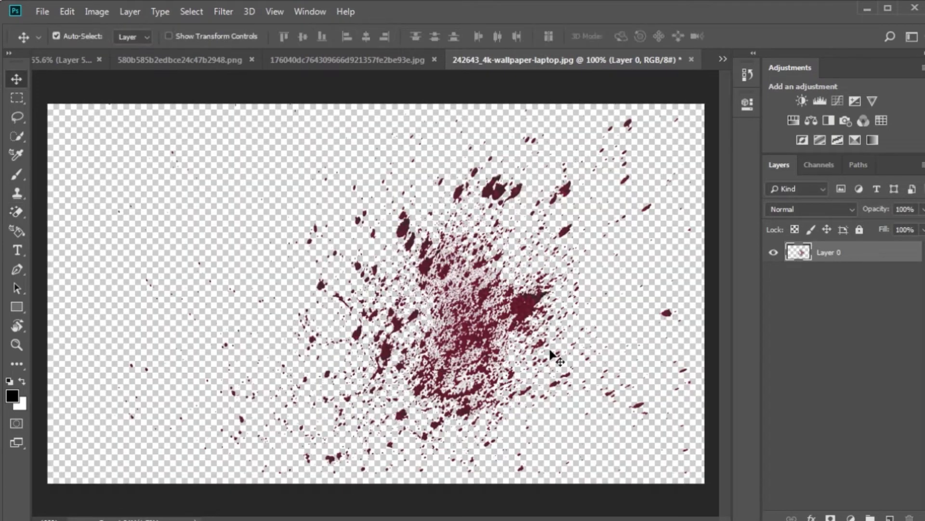
{"action": "left_click_drag", "start_coordinate": [522, 316], "coordinate": [404, 328]}
Step: Scale the splatter to about three quarters over the upper arm and set it to Multiply
{"action": "key", "text": "ctrl+t"}
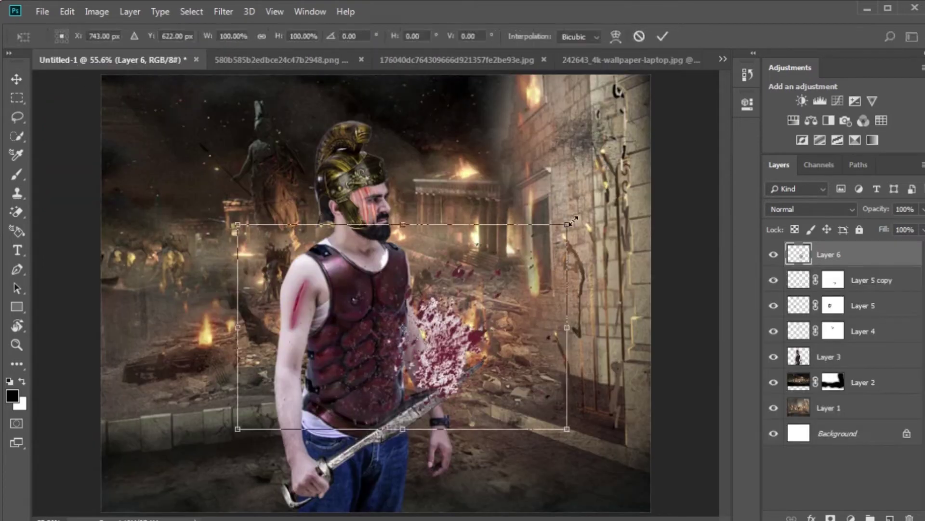
{"action": "left_click_drag", "start_coordinate": [573, 220], "coordinate": [488, 274]}
{"action": "left_click_drag", "start_coordinate": [424, 339], "coordinate": [341, 343]}
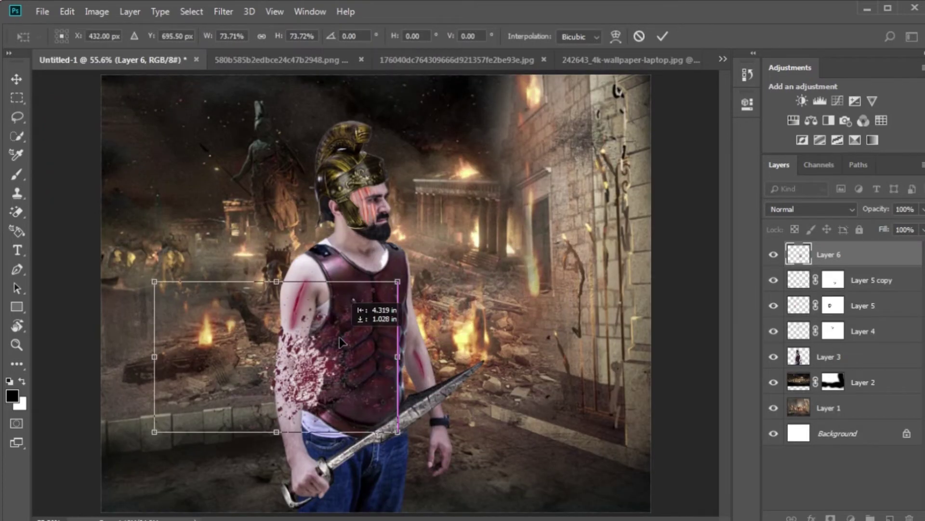
{"action": "key", "text": "Return"}
{"action": "left_click", "coordinate": [805, 208]}
{"action": "left_click", "coordinate": [783, 256]}
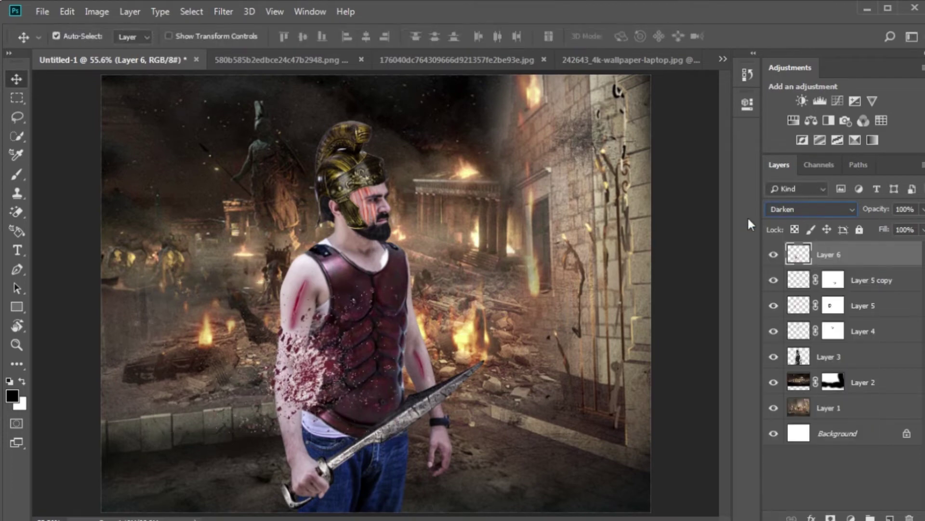
{"action": "key", "text": "Down"}
{"action": "key", "text": "ctrl+plus"}
{"action": "key", "text": "ctrl+t"}
{"action": "key", "text": "Return"}
Step: Paint Layer 6's mask with a soft brush to hide splatter on the armour edge
{"action": "mouse_move", "coordinate": [372, 378]}
{"action": "left_mouse_down"}
{"action": "mouse_move", "coordinate": [391, 332]}
{"action": "mouse_move", "coordinate": [495, 292]}
{"action": "left_mouse_up"}
{"action": "key", "text": "ctrl+plus"}
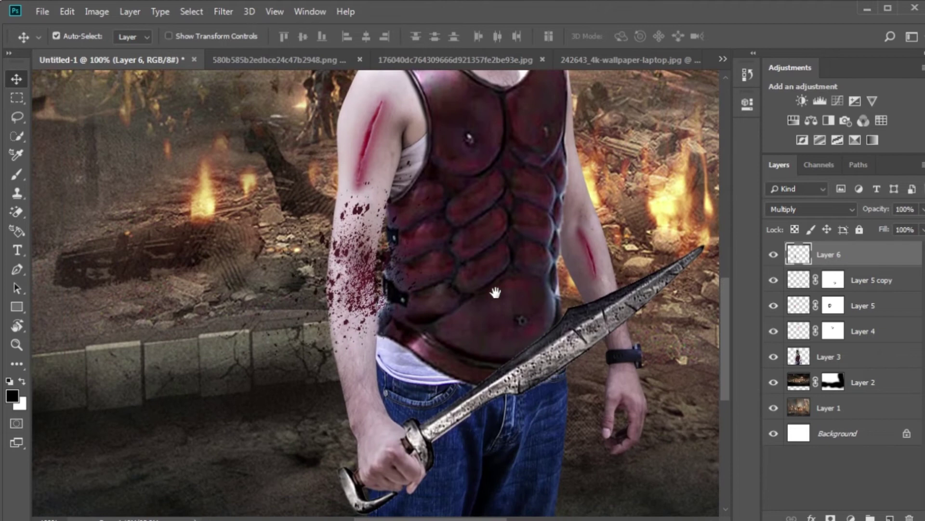
{"action": "key", "text": "b"}
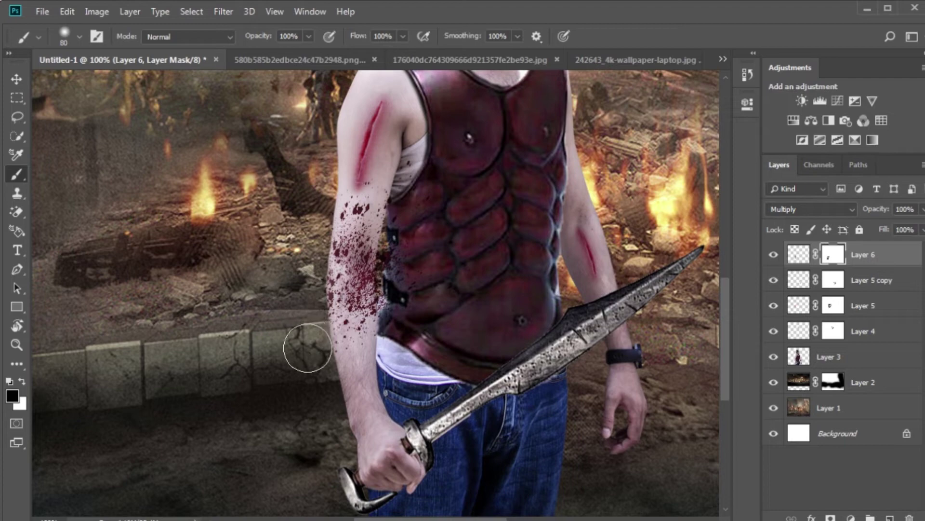
{"action": "left_click_drag", "start_coordinate": [407, 323], "coordinate": [400, 308]}
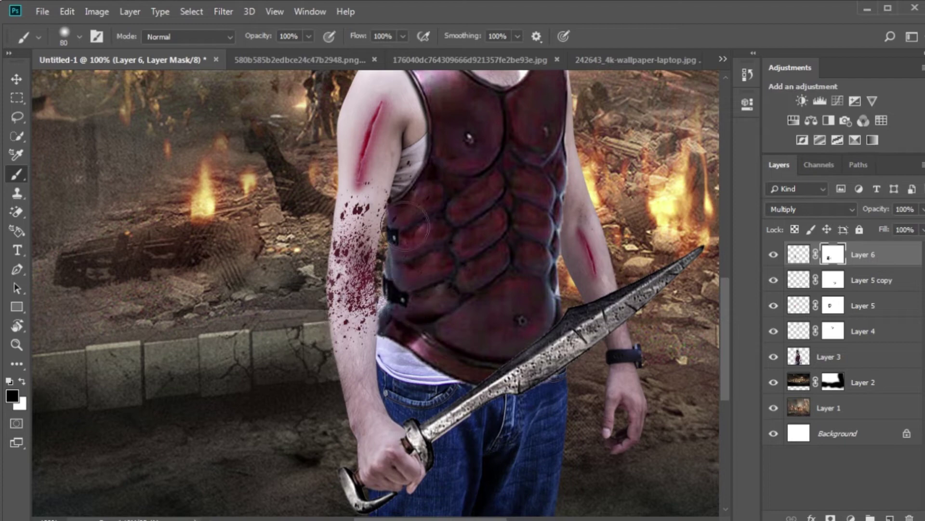
{"action": "key", "text": "ctrl+plus"}
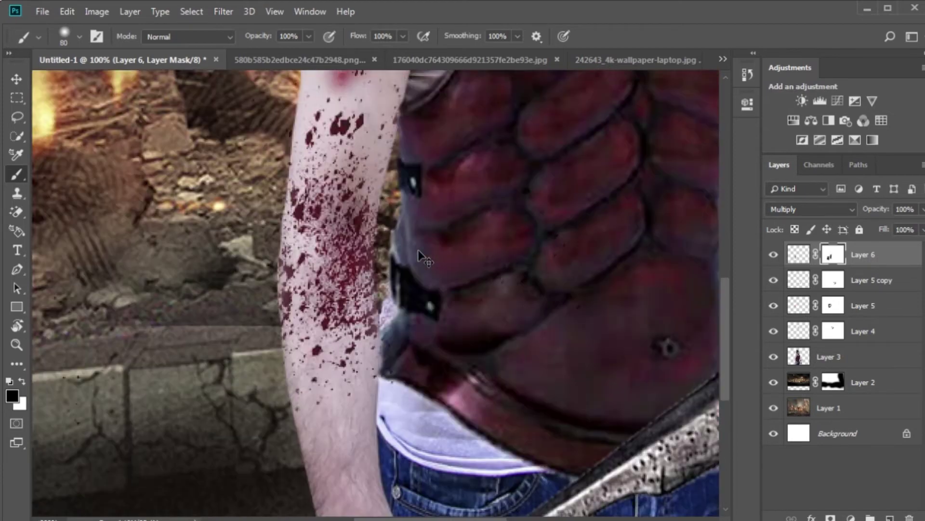
{"action": "key", "text": "ctrl+plus"}
{"action": "key", "text": "bracketleft"}
{"action": "key", "text": "bracketleft"}
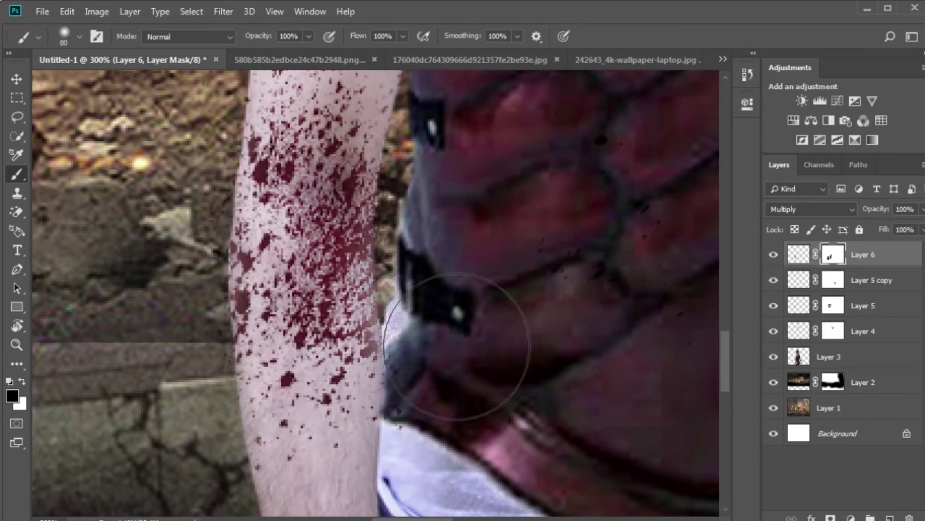
{"action": "right_click", "coordinate": [483, 342]}
{"action": "left_click", "coordinate": [605, 412]}
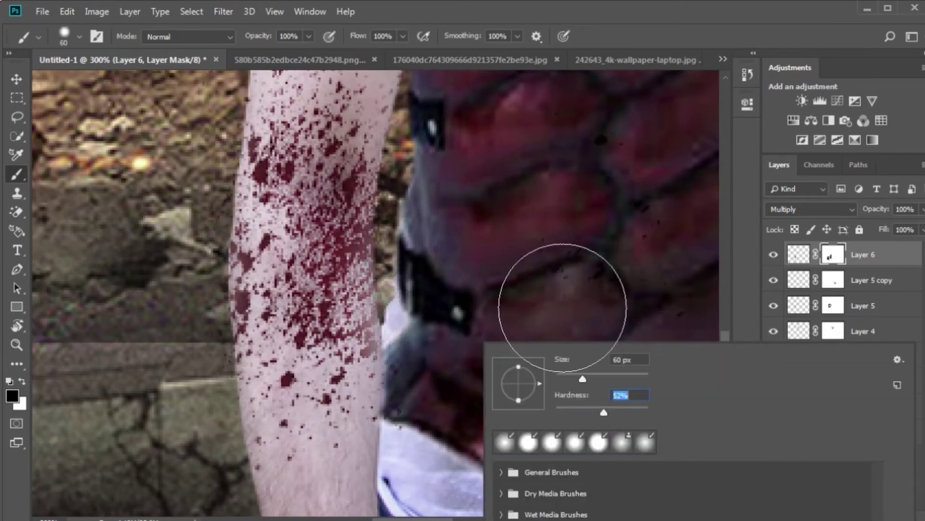
{"action": "key", "text": "Return"}
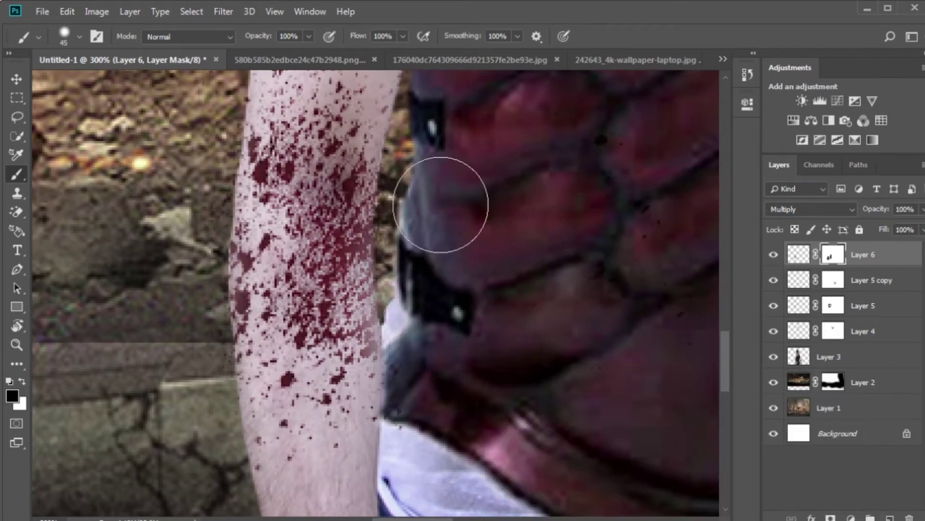
{"action": "scroll", "coordinate": [439, 216], "scroll_direction": "down", "scroll_amount": 3}
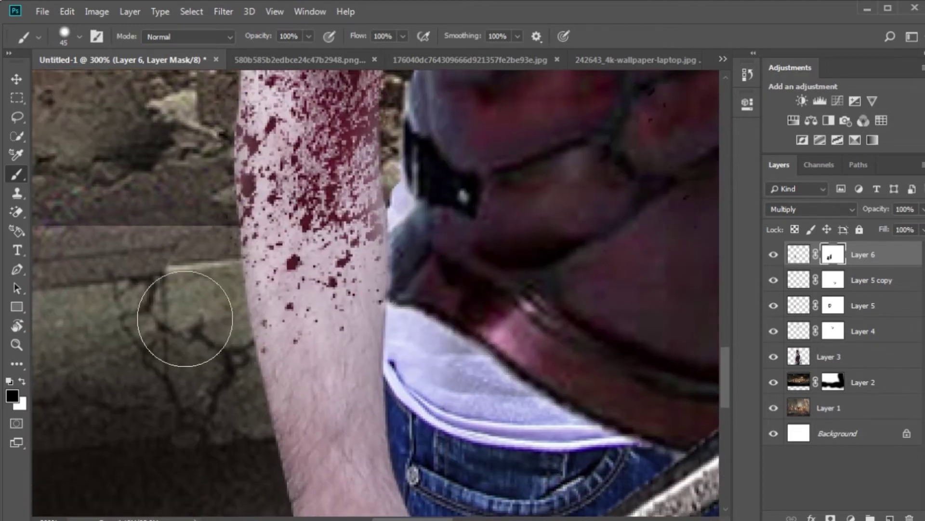
{"action": "left_click_drag", "start_coordinate": [197, 325], "coordinate": [314, 477]}
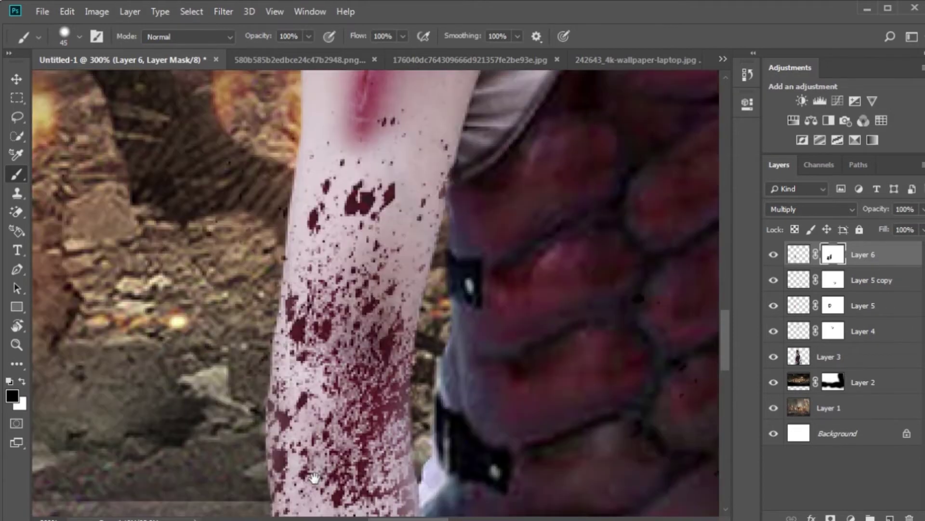
{"action": "left_click_drag", "start_coordinate": [269, 176], "coordinate": [247, 192]}
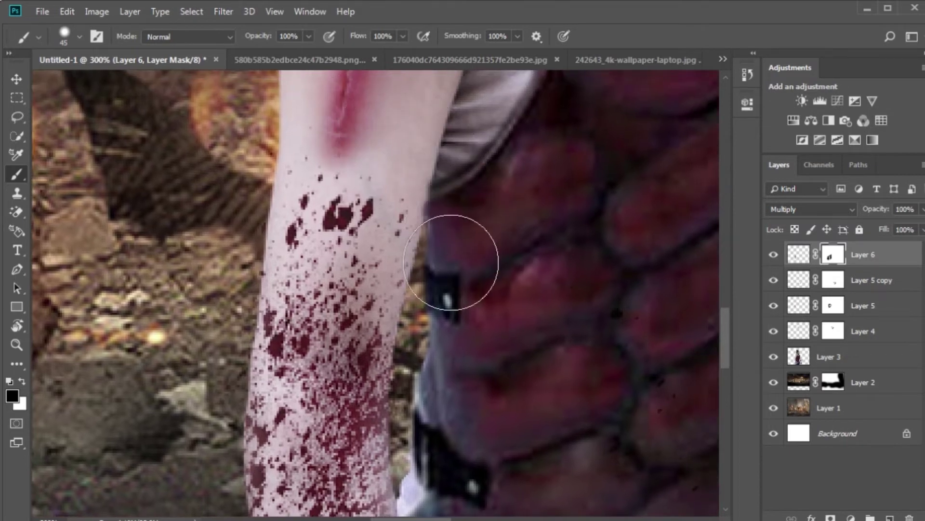
Step: Set the arm splatter to 62% opacity and pull out a copy of it
{"action": "left_click_drag", "start_coordinate": [871, 215], "coordinate": [850, 220]}
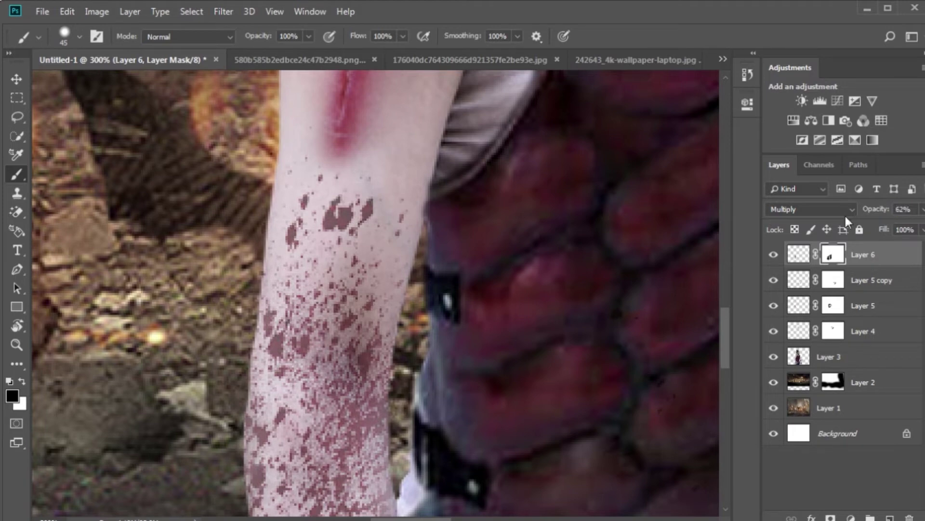
{"action": "key", "text": "ctrl+0"}
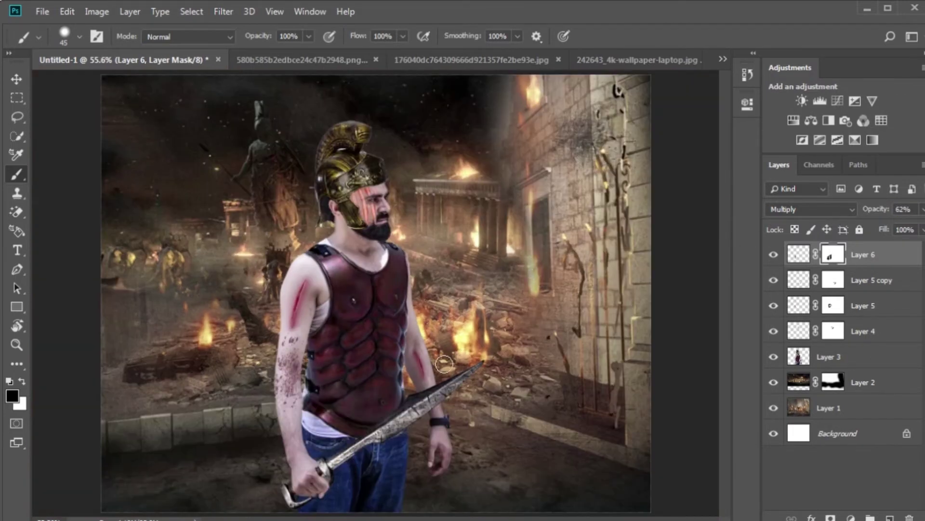
{"action": "key", "text": "v"}
{"action": "left_click_drag", "start_coordinate": [338, 366], "coordinate": [336, 365]}
Step: Move the splatter copy up onto the neck and chest and adjust its width
{"action": "key", "text": "ctrl+t"}
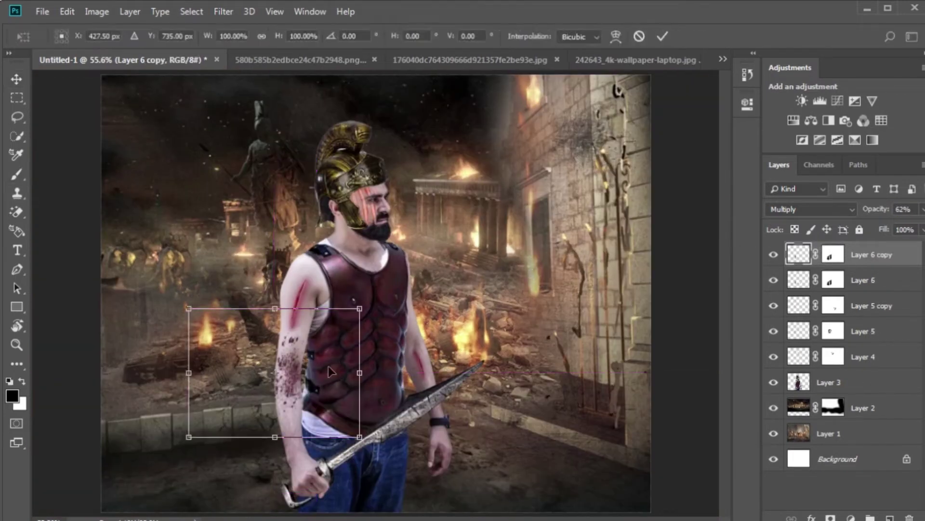
{"action": "left_click_drag", "start_coordinate": [336, 365], "coordinate": [408, 224]}
{"action": "key", "text": "ctrl+plus"}
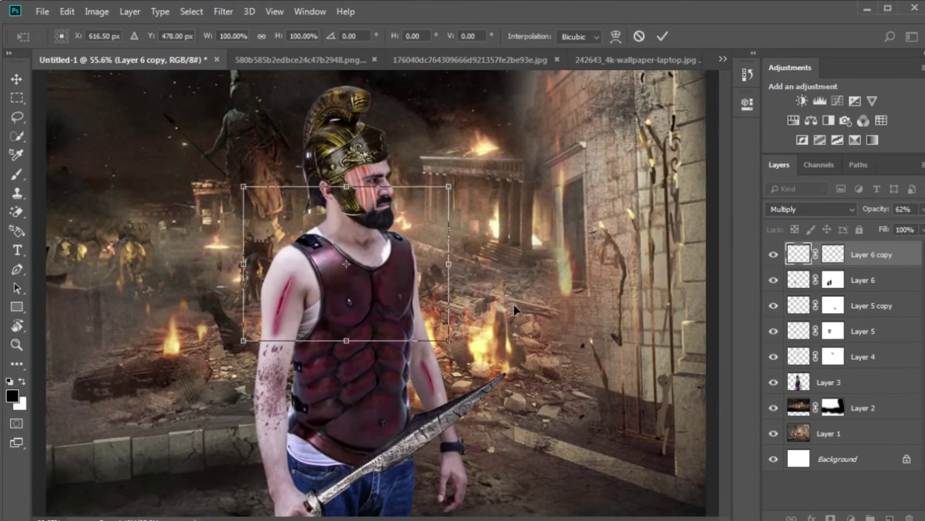
{"action": "key", "text": "ctrl+plus"}
{"action": "key", "text": "ctrl+plus"}
{"action": "key", "text": "ctrl+plus"}
{"action": "left_click_drag", "start_coordinate": [596, 302], "coordinate": [598, 302]}
{"action": "key", "text": "Return"}
Step: Paint the copy's mask to remove splatter from the upper chest armour
{"action": "key", "text": "b"}
{"action": "key", "text": "ctrl+plus"}
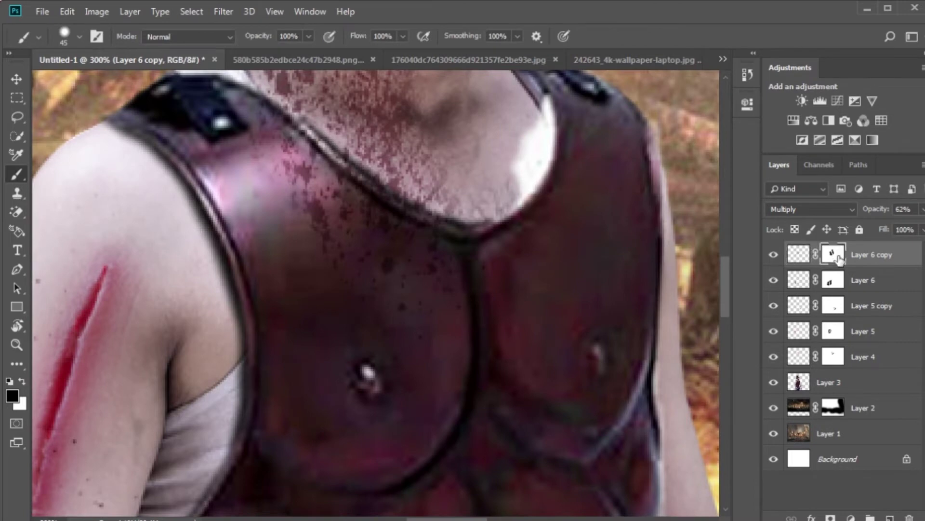
{"action": "left_click", "coordinate": [838, 259]}
{"action": "left_click_drag", "start_coordinate": [343, 224], "coordinate": [248, 165]}
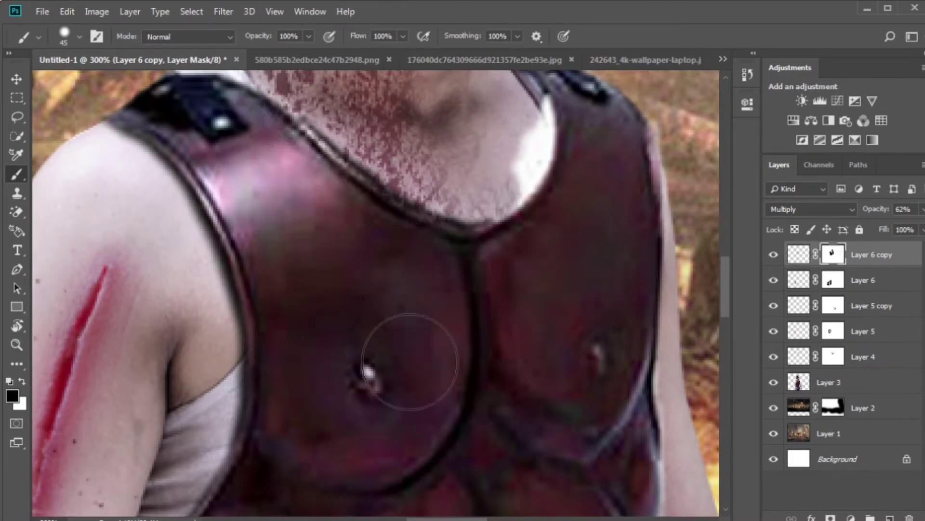
{"action": "left_click_drag", "start_coordinate": [369, 237], "coordinate": [459, 403]}
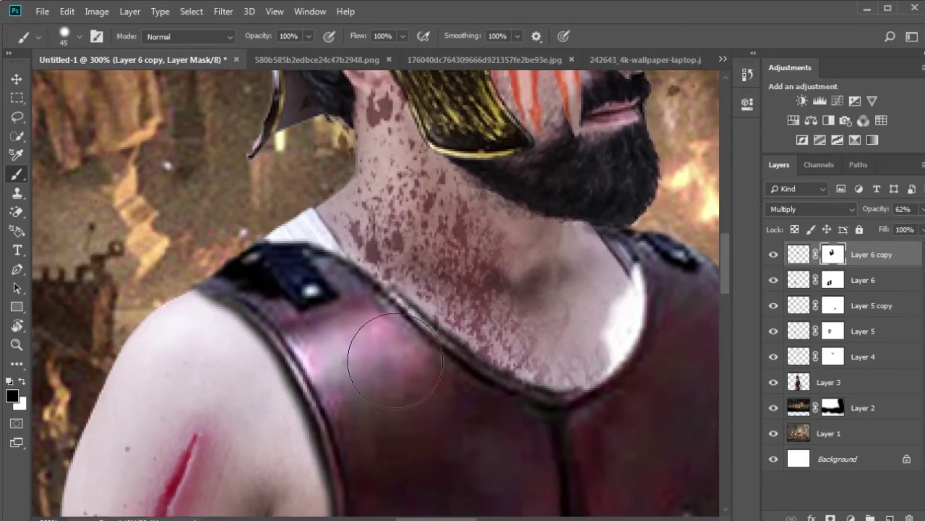
{"action": "left_click_drag", "start_coordinate": [379, 257], "coordinate": [396, 431]}
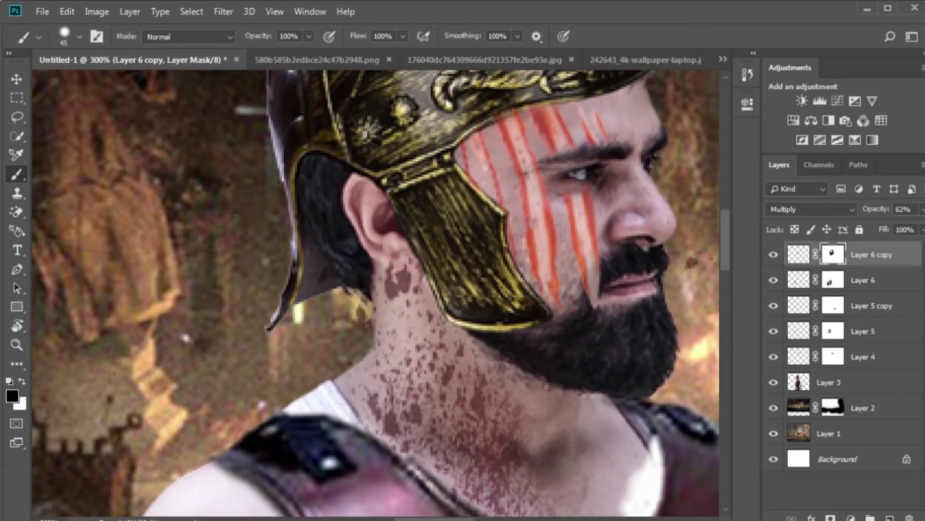
{"action": "key", "text": "ctrl+0"}
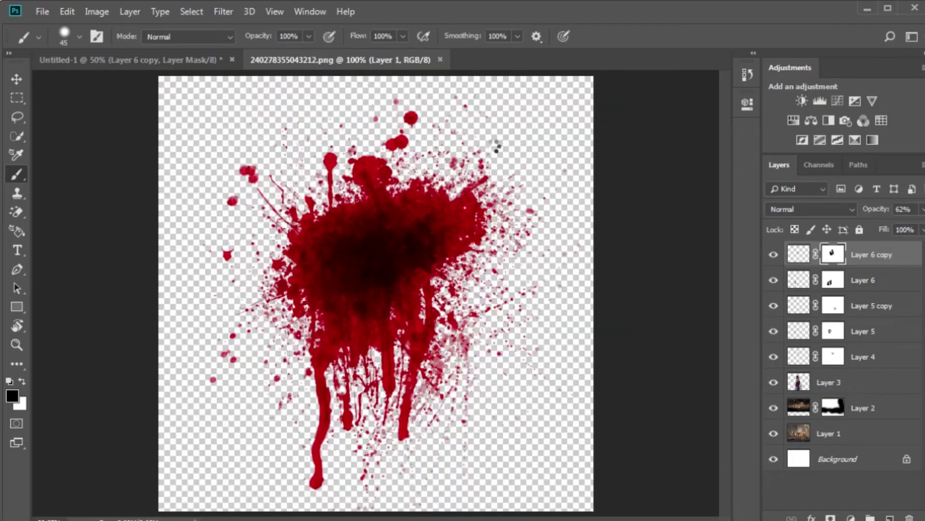
Step: Drag the large blood splash PNG into the gladiator composition as Layer 7
{"action": "key", "text": "v"}
{"action": "mouse_move", "coordinate": [476, 295]}
{"action": "left_mouse_down"}
{"action": "mouse_move", "coordinate": [169, 64]}
{"action": "mouse_move", "coordinate": [345, 313]}
{"action": "left_mouse_up"}
{"action": "key", "text": "ctrl+t"}
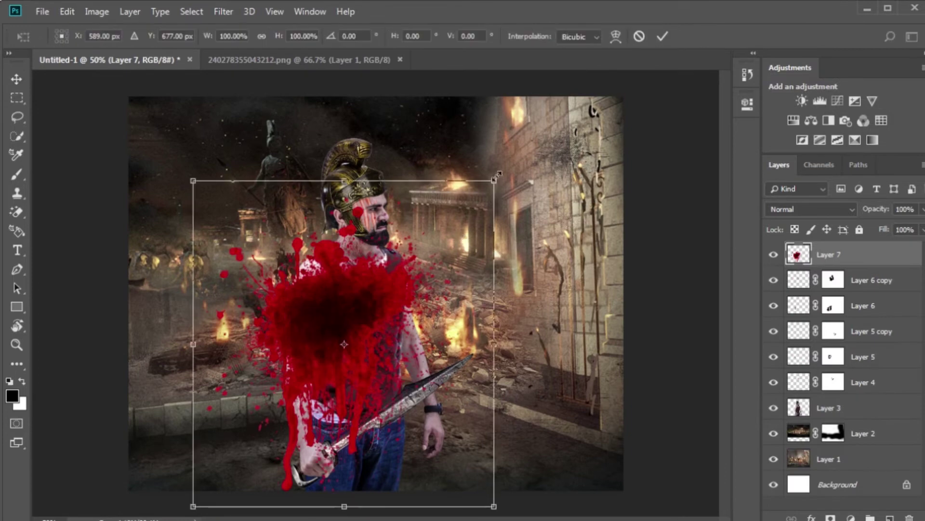
Step: Shrink the blood splash onto the chest and set it to Multiply
{"action": "left_click_drag", "start_coordinate": [497, 177], "coordinate": [402, 279]}
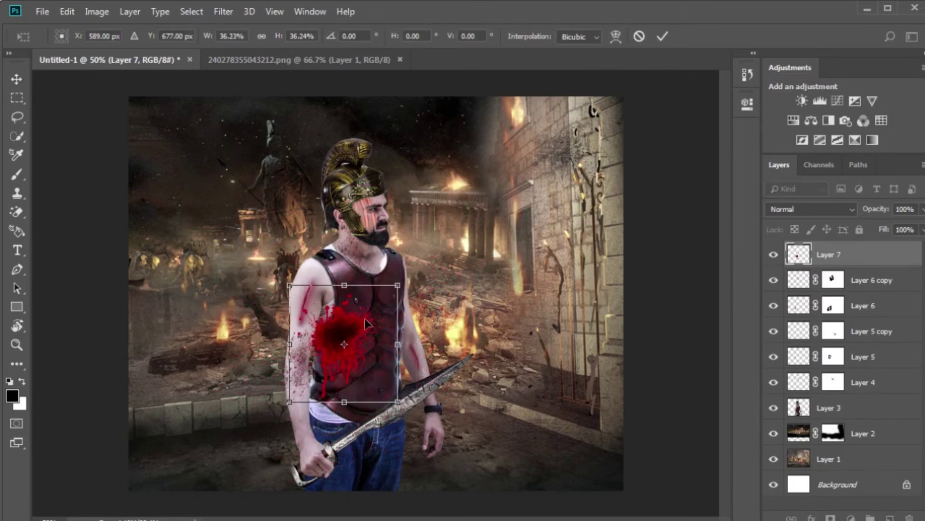
{"action": "left_click_drag", "start_coordinate": [364, 316], "coordinate": [383, 356]}
{"action": "left_click_drag", "start_coordinate": [419, 444], "coordinate": [396, 414]}
{"action": "left_click_drag", "start_coordinate": [386, 362], "coordinate": [383, 354]}
{"action": "key", "text": "Return"}
{"action": "left_click", "coordinate": [781, 209]}
{"action": "key", "text": "Down"}
{"action": "key", "text": "Up"}
Step: Enlarge the blood splash to about 112% then 110% and nudge it slightly down
{"action": "scroll", "coordinate": [485, 343], "scroll_direction": "up", "scroll_amount": 1}
{"action": "mouse_move", "coordinate": [485, 343]}
{"action": "left_mouse_down"}
{"action": "mouse_move", "coordinate": [418, 244]}
{"action": "mouse_move", "coordinate": [402, 176]}
{"action": "left_mouse_up"}
{"action": "key", "text": "ctrl+t"}
{"action": "left_click_drag", "start_coordinate": [375, 310], "coordinate": [392, 313]}
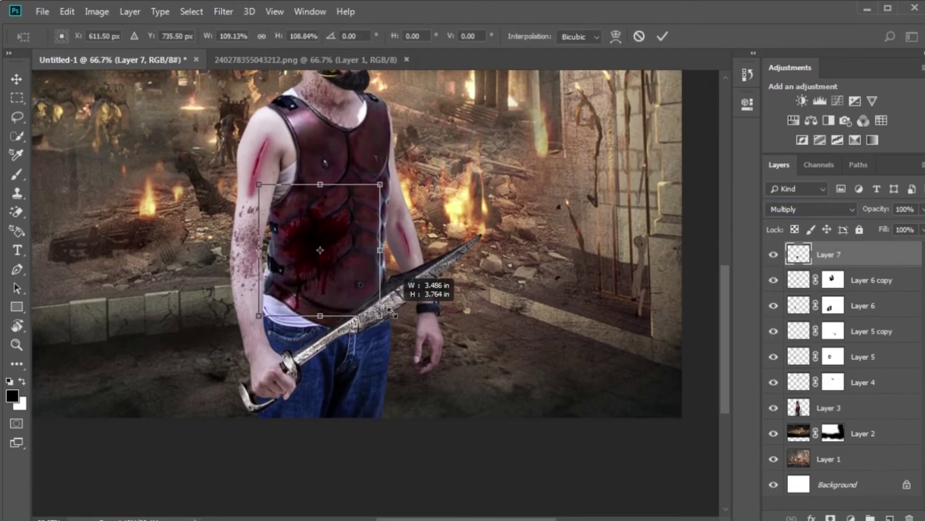
{"action": "key", "text": "Return"}
{"action": "key", "text": "ctrl+t"}
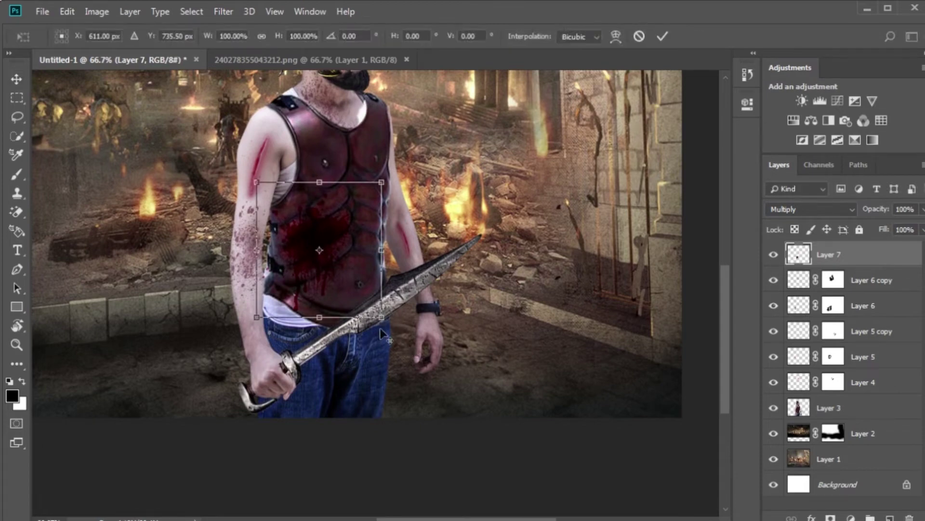
{"action": "left_click_drag", "start_coordinate": [376, 314], "coordinate": [388, 326]}
{"action": "left_click_drag", "start_coordinate": [345, 267], "coordinate": [346, 274]}
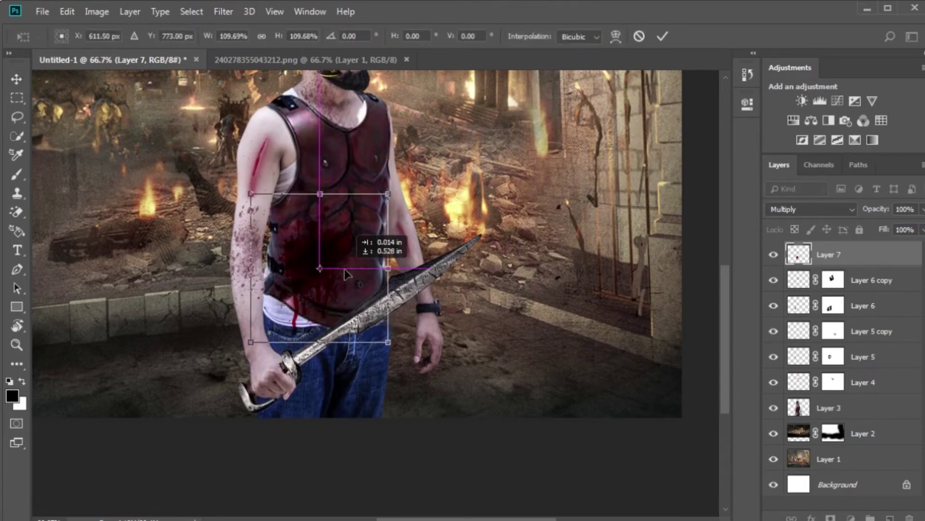
{"action": "key", "text": "Return"}
Step: Add a mask to Layer 7 and brush the blood off the arm
{"action": "key", "text": "ctrl+plus"}
{"action": "key", "text": "ctrl+plus"}
{"action": "left_click", "coordinate": [831, 518]}
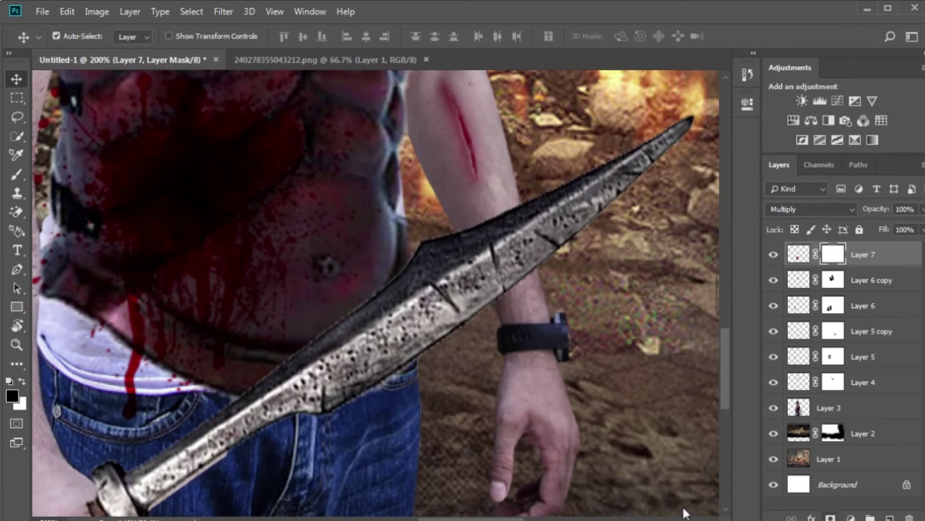
{"action": "left_click_drag", "start_coordinate": [199, 337], "coordinate": [447, 398]}
{"action": "key", "text": "b"}
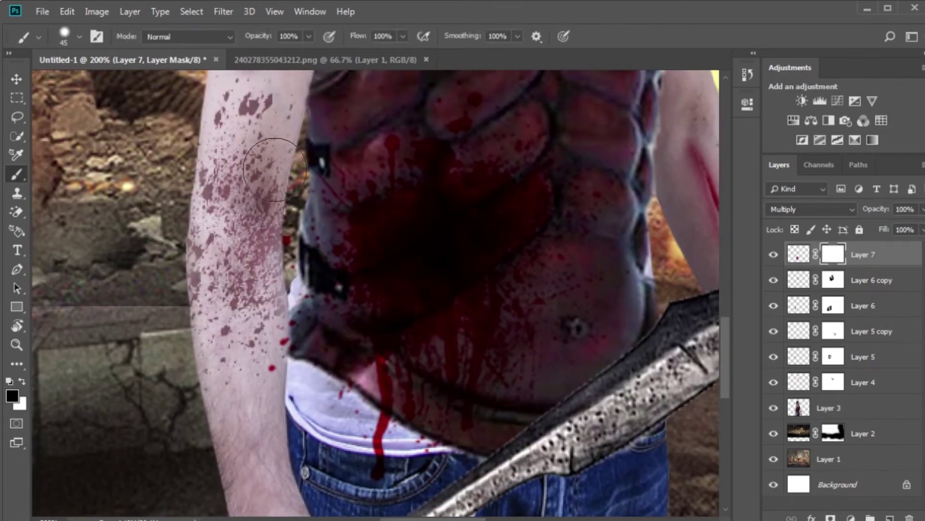
{"action": "left_click_drag", "start_coordinate": [267, 240], "coordinate": [252, 355]}
{"action": "left_click_drag", "start_coordinate": [445, 243], "coordinate": [324, 282]}
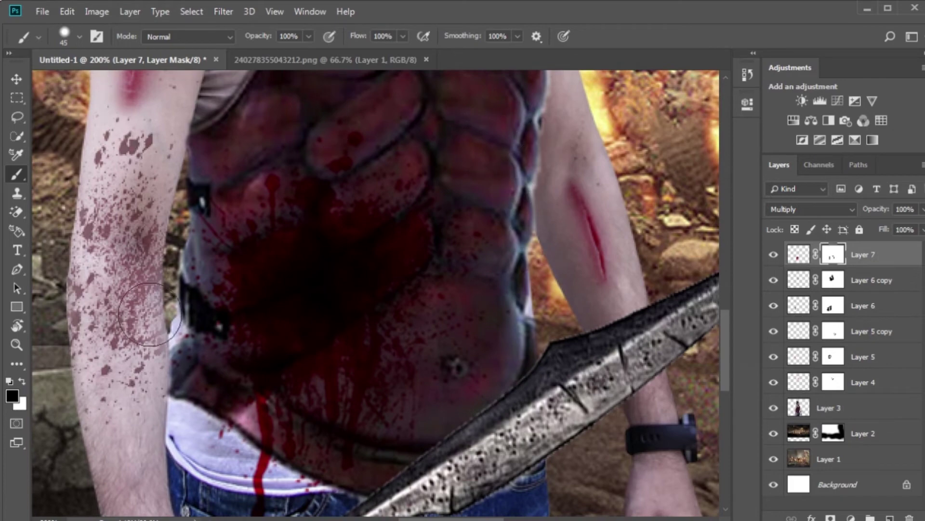
{"action": "left_click_drag", "start_coordinate": [152, 377], "coordinate": [128, 156]}
{"action": "left_click_drag", "start_coordinate": [327, 299], "coordinate": [367, 463]}
{"action": "key", "text": "ctrl+0"}
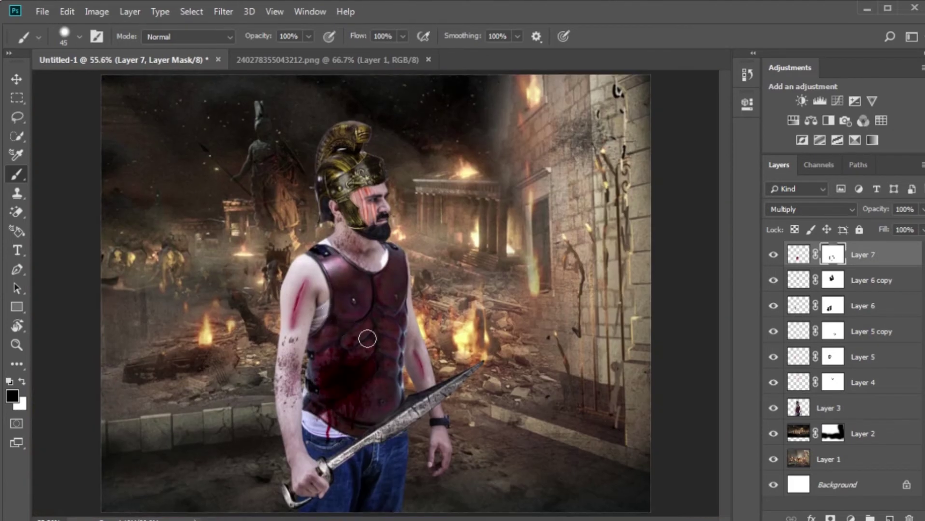
Step: Drag a copy of the blood splash onto the sword and start shrinking it
{"action": "key", "text": "v"}
{"action": "left_click_drag", "start_coordinate": [357, 372], "coordinate": [429, 412]}
{"action": "key", "text": "ctrl+t"}
{"action": "left_click_drag", "start_coordinate": [464, 355], "coordinate": [441, 368]}
Step: Warp the blood copy so its top-right corner bends up along the sword blade
{"action": "left_click_drag", "start_coordinate": [434, 408], "coordinate": [442, 410]}
{"action": "right_click", "coordinate": [428, 409]}
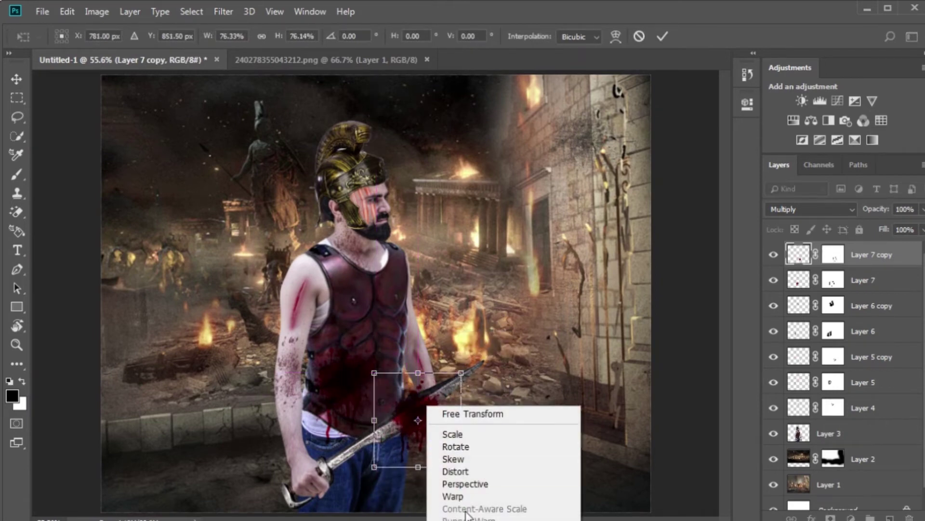
{"action": "left_click", "coordinate": [441, 494]}
{"action": "left_click_drag", "start_coordinate": [462, 374], "coordinate": [594, 234]}
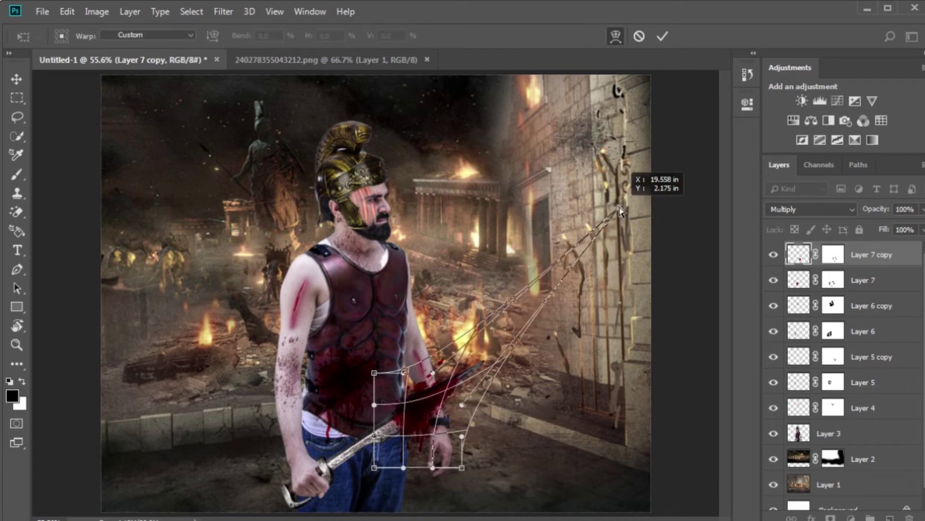
{"action": "key", "text": "Return"}
Step: Paint black on Layer 7 copy's mask to remove blood from the forearm, abdomen and jeans
{"action": "key", "text": "ctrl+plus"}
{"action": "key", "text": "ctrl+plus"}
{"action": "scroll", "coordinate": [434, 183], "scroll_direction": "down", "scroll_amount": 5}
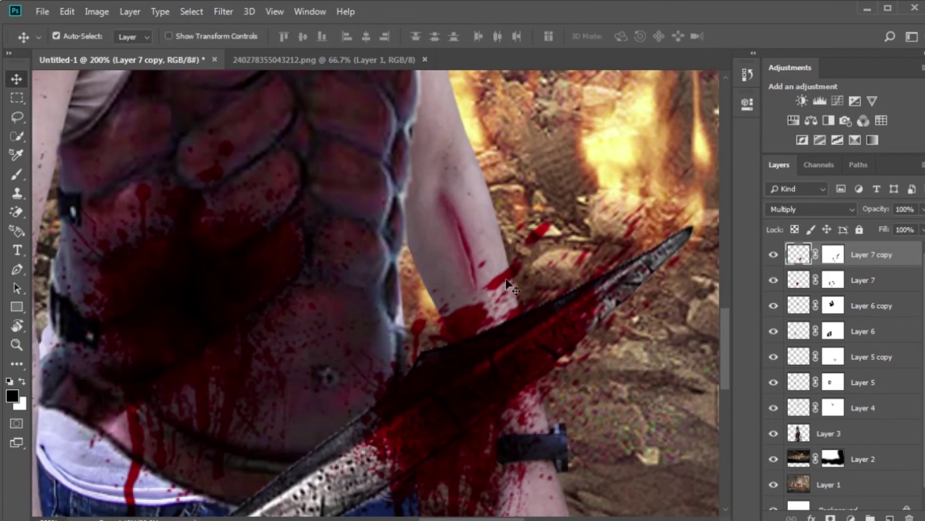
{"action": "scroll", "coordinate": [438, 202], "scroll_direction": "down", "scroll_amount": 3}
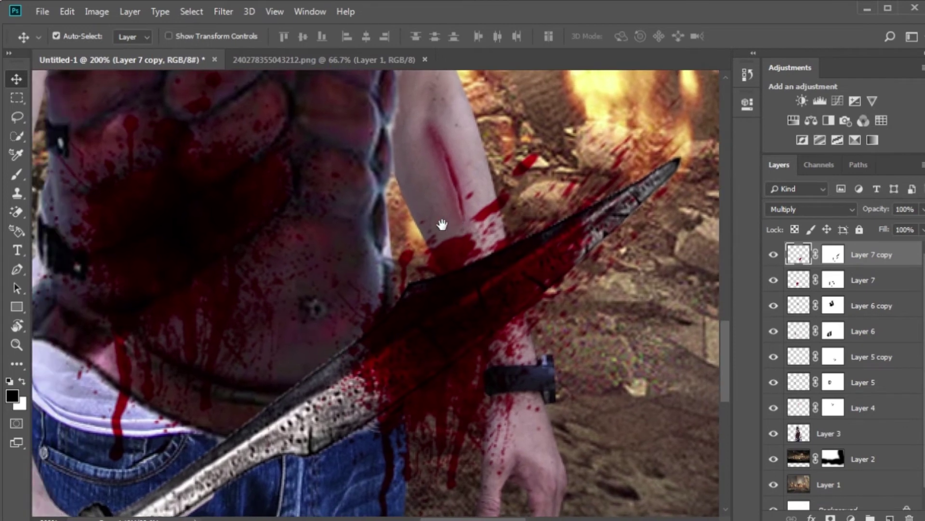
{"action": "left_click_drag", "start_coordinate": [442, 225], "coordinate": [504, 235]}
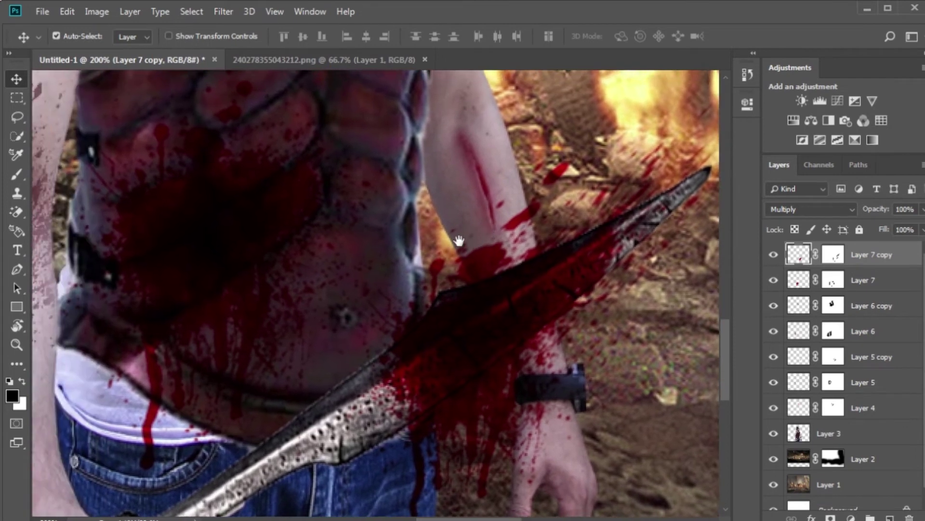
{"action": "key", "text": "e"}
{"action": "key", "text": "b"}
{"action": "left_click", "coordinate": [486, 234]}
{"action": "key", "text": "ctrl+z"}
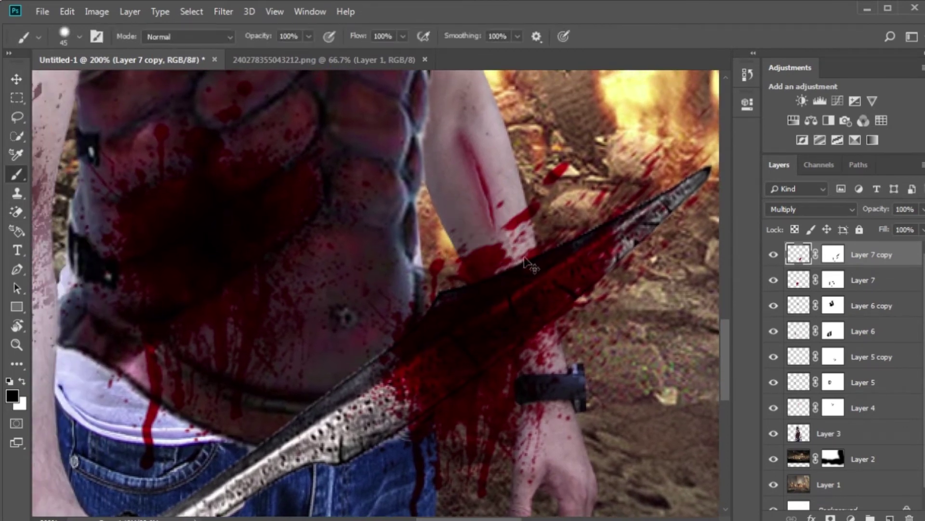
{"action": "left_click", "coordinate": [835, 259]}
{"action": "mouse_move", "coordinate": [511, 208]}
{"action": "left_mouse_down"}
{"action": "mouse_move", "coordinate": [392, 279]}
{"action": "mouse_move", "coordinate": [376, 320]}
{"action": "mouse_move", "coordinate": [391, 291]}
{"action": "left_mouse_up"}
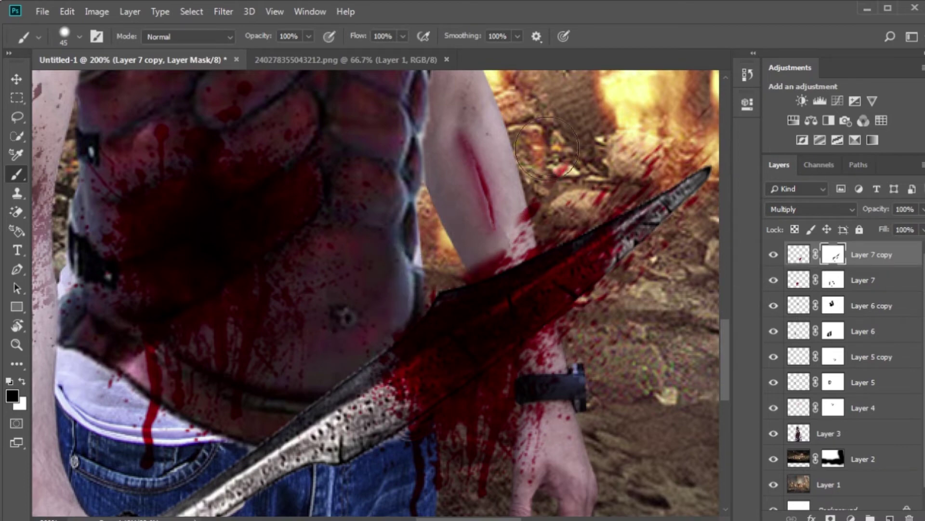
{"action": "scroll", "coordinate": [414, 222], "scroll_direction": "down", "scroll_amount": 5}
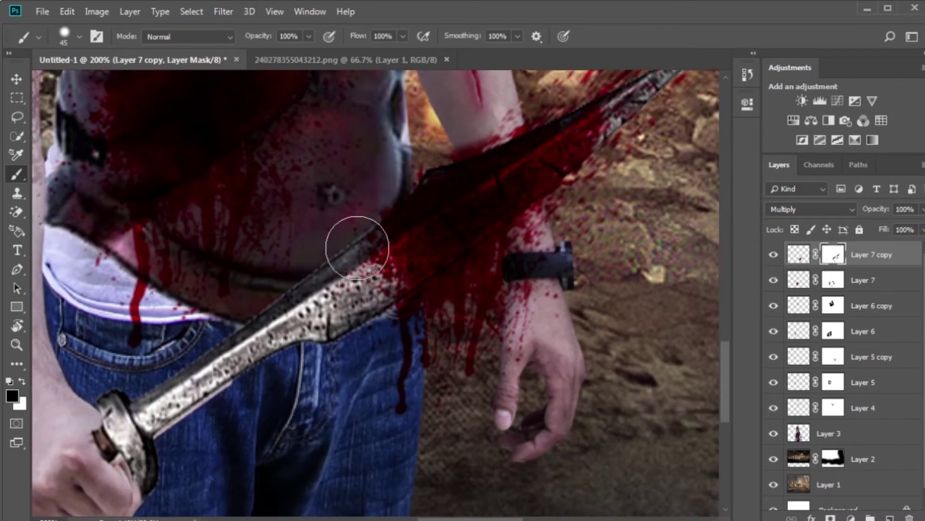
{"action": "mouse_move", "coordinate": [356, 424]}
{"action": "left_mouse_down"}
{"action": "mouse_move", "coordinate": [382, 351]}
{"action": "mouse_move", "coordinate": [366, 386]}
{"action": "left_mouse_up"}
{"action": "key", "text": "ctrl+minus"}
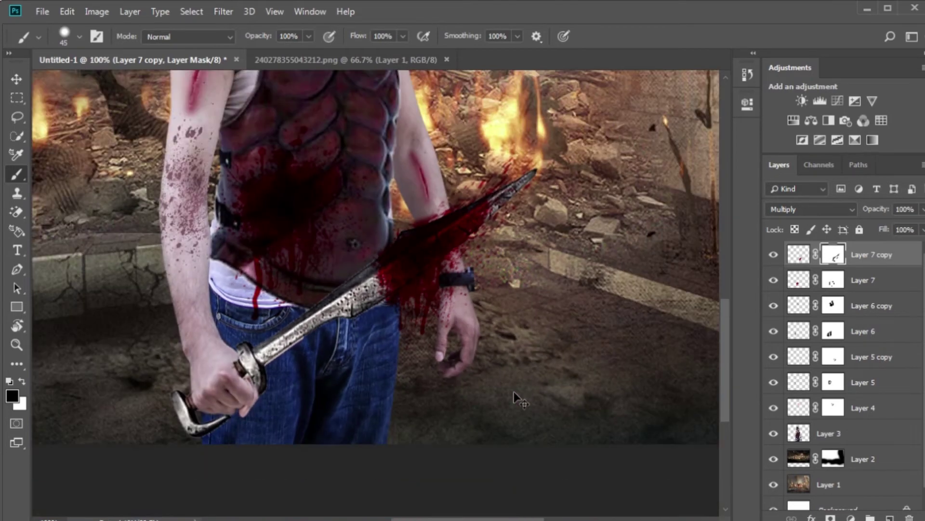
Step: Warp the splatter's upper-right corner upward and nudge the blood layer slightly down
{"action": "key", "text": "ctrl+t"}
{"action": "right_click", "coordinate": [482, 227]}
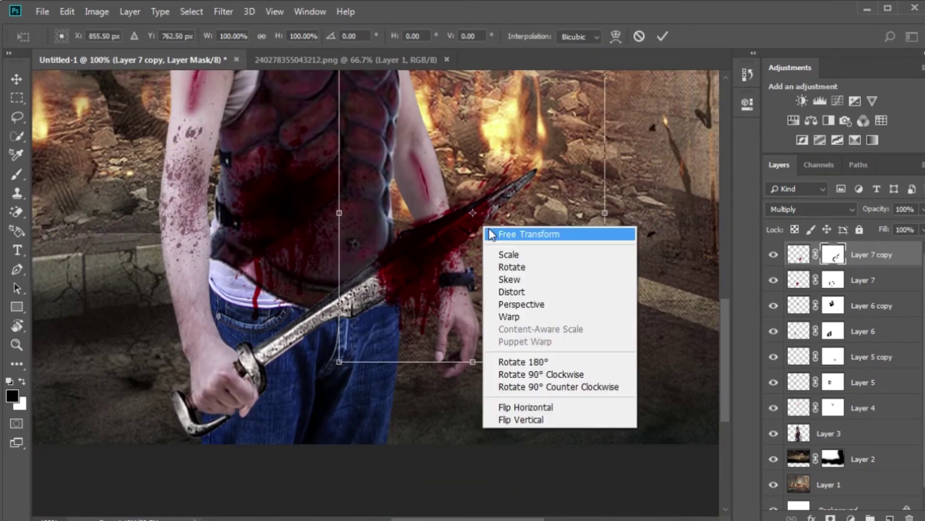
{"action": "left_click", "coordinate": [523, 316]}
{"action": "scroll", "coordinate": [508, 232], "scroll_direction": "up", "scroll_amount": 5}
{"action": "left_click_drag", "start_coordinate": [509, 218], "coordinate": [536, 186]}
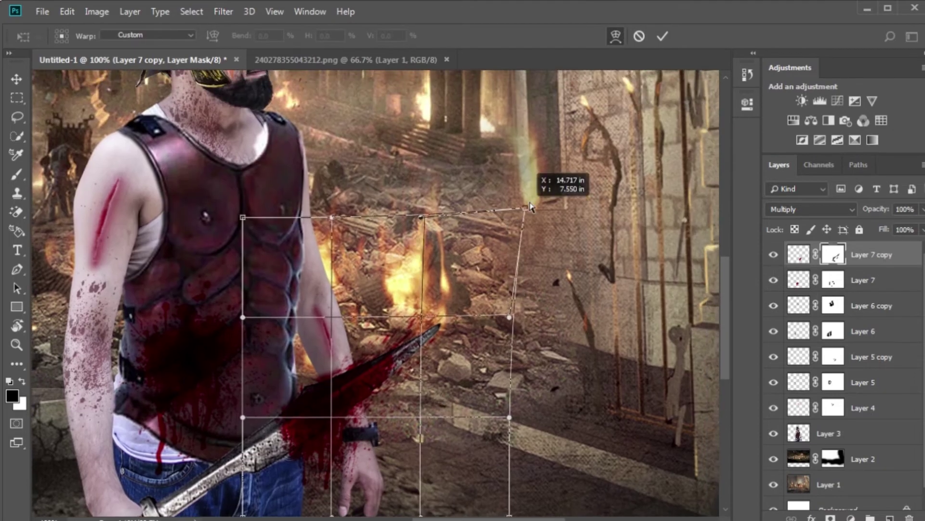
{"action": "key", "text": "Return"}
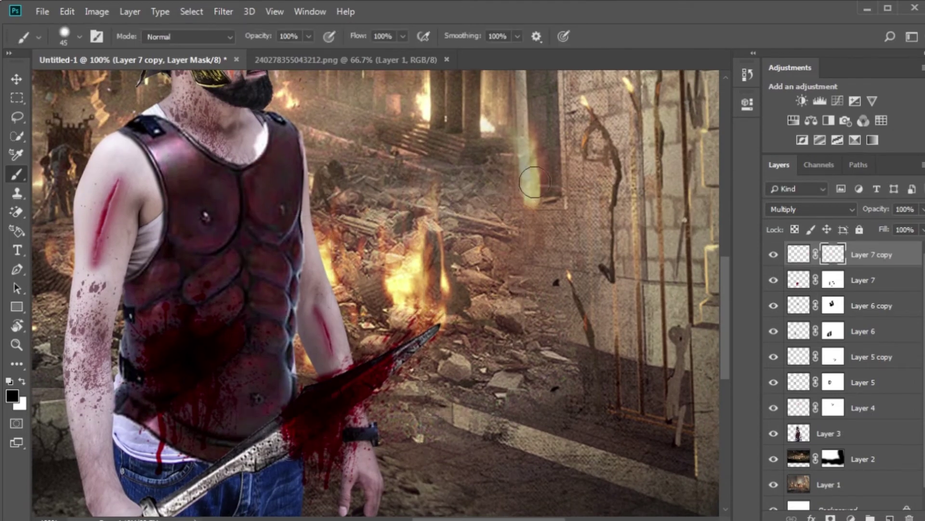
{"action": "key", "text": "ctrl+0"}
{"action": "key", "text": "v"}
{"action": "mouse_move", "coordinate": [292, 371]}
{"action": "left_mouse_down"}
{"action": "mouse_move", "coordinate": [293, 392]}
{"action": "mouse_move", "coordinate": [368, 475]}
{"action": "left_mouse_up"}
Step: Move the blood copy down over the sword hand, tilt it about 6°, then pick the campfire-sparks image
{"action": "scroll", "coordinate": [368, 474], "scroll_direction": "up", "scroll_amount": 2}
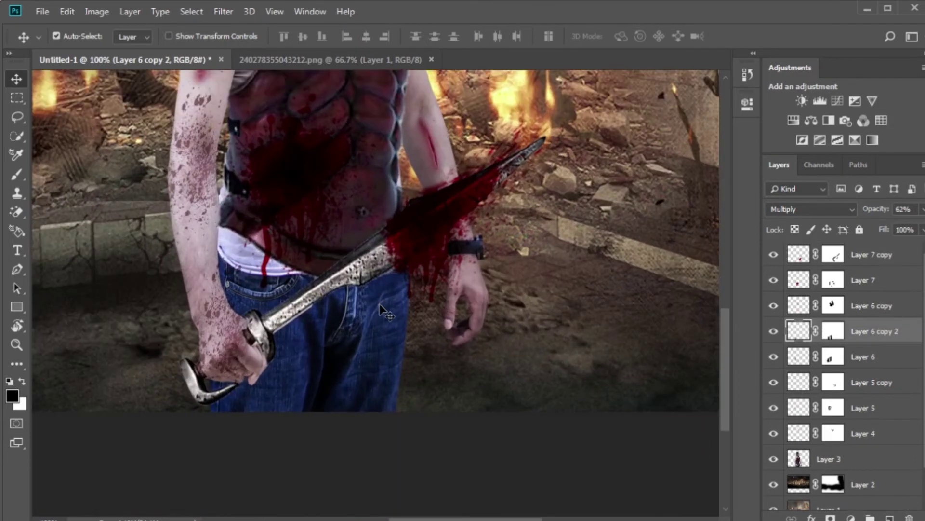
{"action": "key", "text": "ctrl+t"}
{"action": "left_click_drag", "start_coordinate": [282, 336], "coordinate": [286, 342]}
{"action": "left_click_drag", "start_coordinate": [423, 321], "coordinate": [423, 322]}
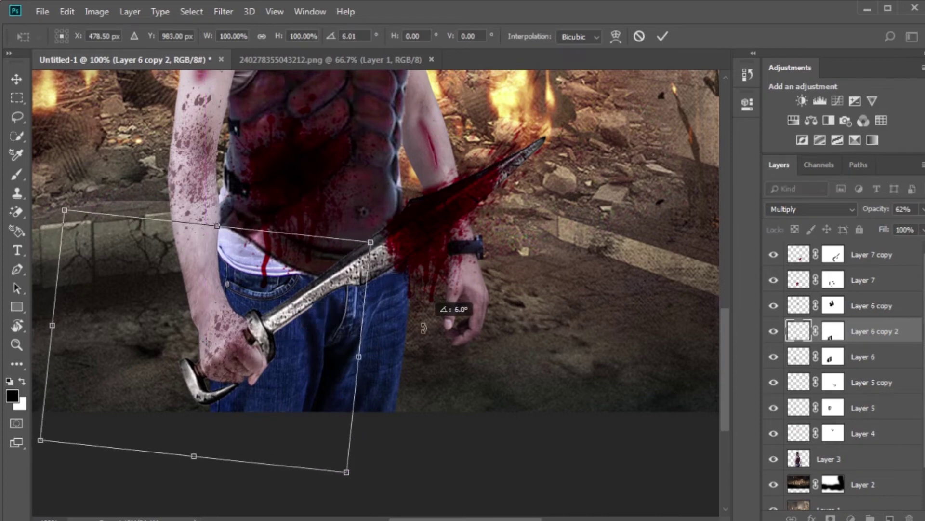
{"action": "key", "text": "Return"}
{"action": "key", "text": "ctrl+0"}
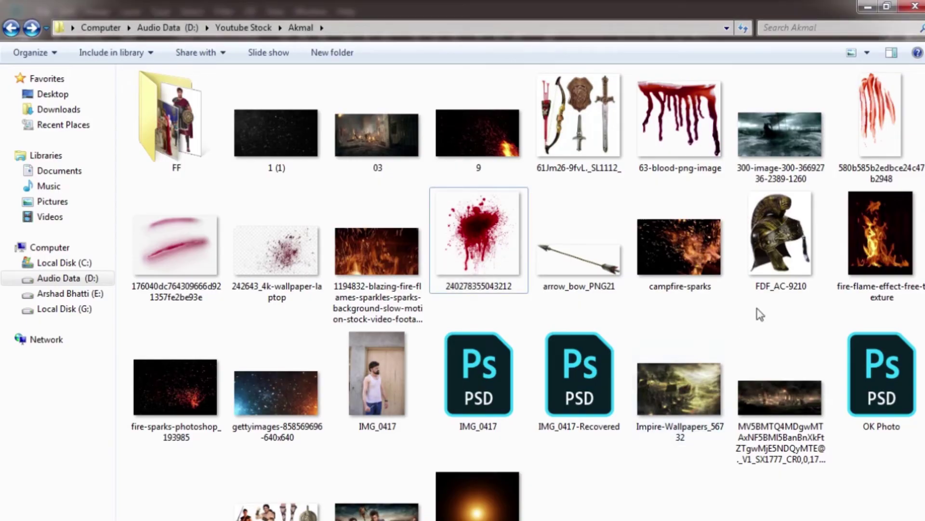
{"action": "left_click", "coordinate": [726, 264]}
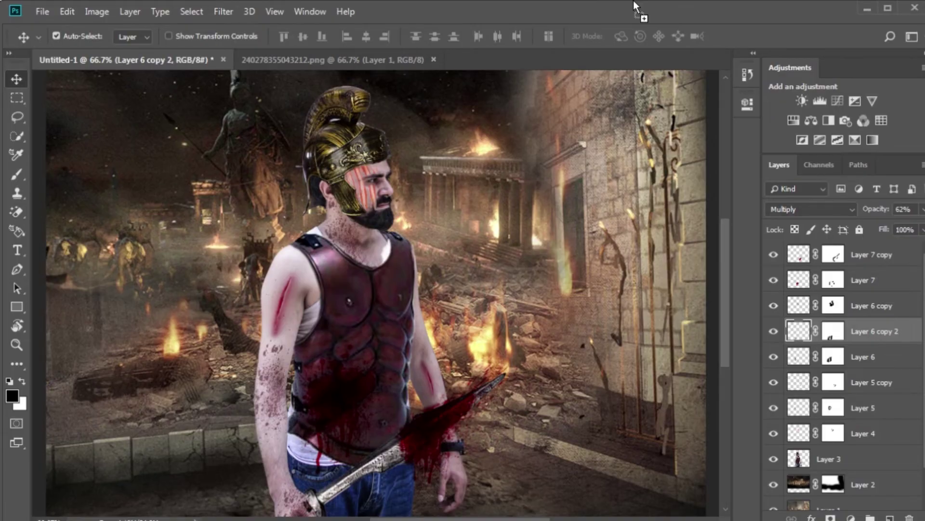
Step: Bring campfire-sparks.jpg into the composite, enlarged and moved over the lower right
{"action": "left_click_drag", "start_coordinate": [634, 1], "coordinate": [633, 1]}
{"action": "mouse_move", "coordinate": [415, 329]}
{"action": "left_mouse_down"}
{"action": "mouse_move", "coordinate": [111, 67]}
{"action": "mouse_move", "coordinate": [499, 357]}
{"action": "left_mouse_up"}
{"action": "key", "text": "ctrl+minus"}
{"action": "key", "text": "ctrl+t"}
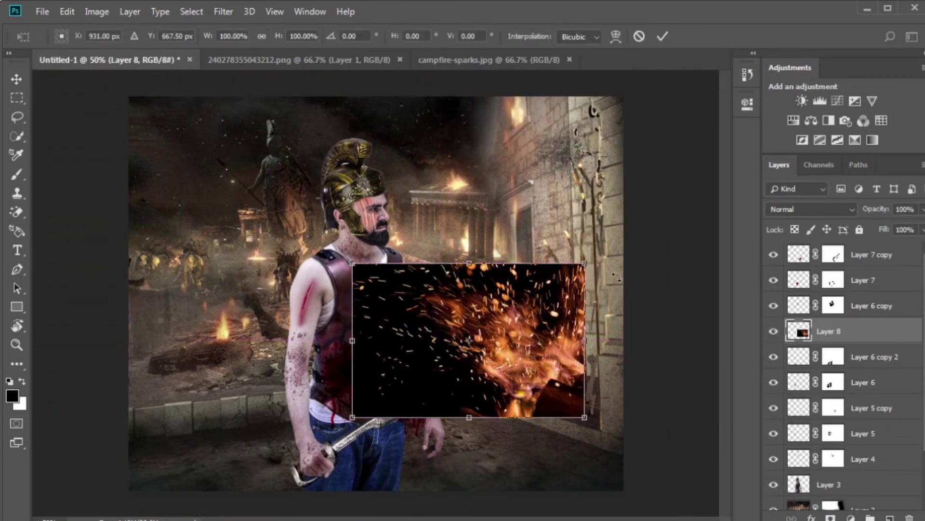
{"action": "left_click_drag", "start_coordinate": [586, 263], "coordinate": [661, 208]}
{"action": "left_click_drag", "start_coordinate": [627, 346], "coordinate": [631, 378]}
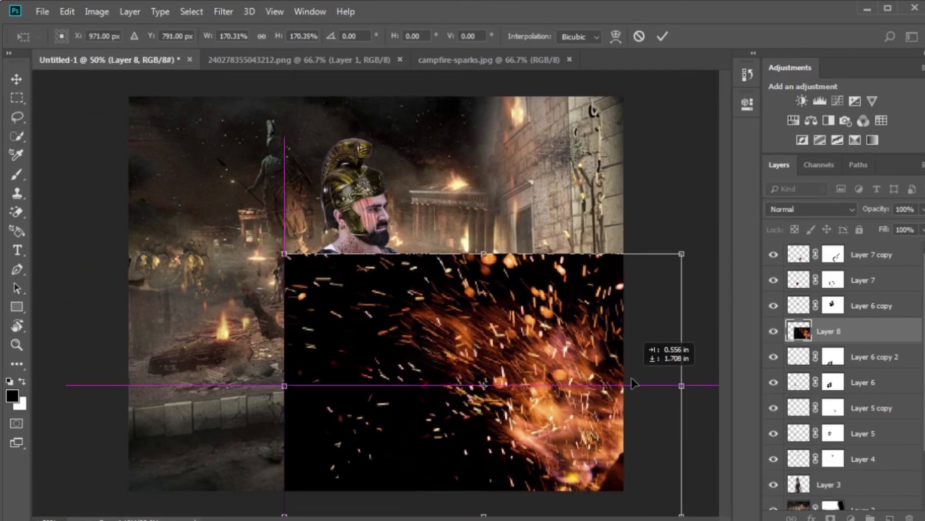
{"action": "key", "text": "Return"}
Step: Set the sparks layer's blend mode to Lighten so its black background disappears
{"action": "left_click", "coordinate": [797, 207]}
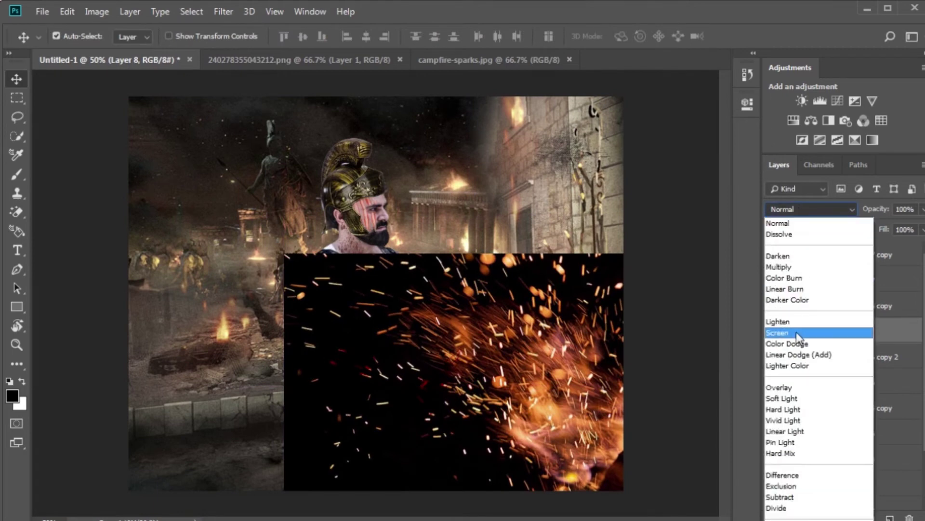
{"action": "left_click", "coordinate": [796, 331]}
{"action": "key", "text": "Down"}
{"action": "key", "text": "Up"}
{"action": "key", "text": "Up"}
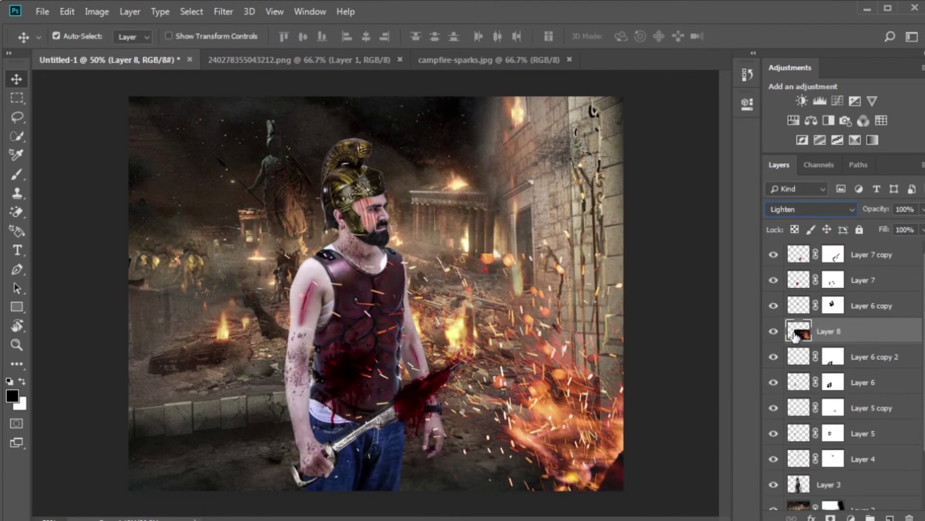
Step: Enlarge the sparks to about 109% and reposition them toward the lower right
{"action": "key", "text": "ctrl+minus"}
{"action": "key", "text": "ctrl+t"}
{"action": "left_click_drag", "start_coordinate": [586, 283], "coordinate": [599, 264]}
{"action": "left_click_drag", "start_coordinate": [535, 316], "coordinate": [563, 323]}
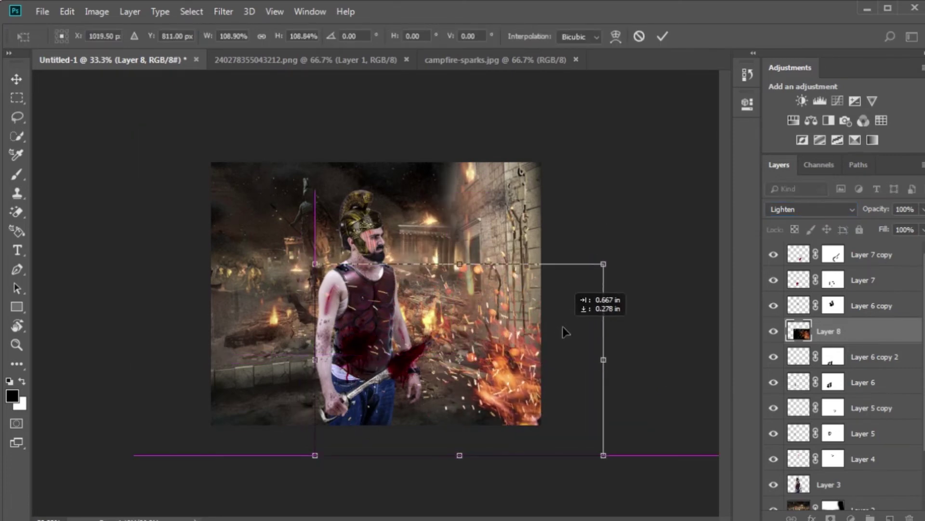
{"action": "key", "text": "Return"}
{"action": "key", "text": "ctrl+0"}
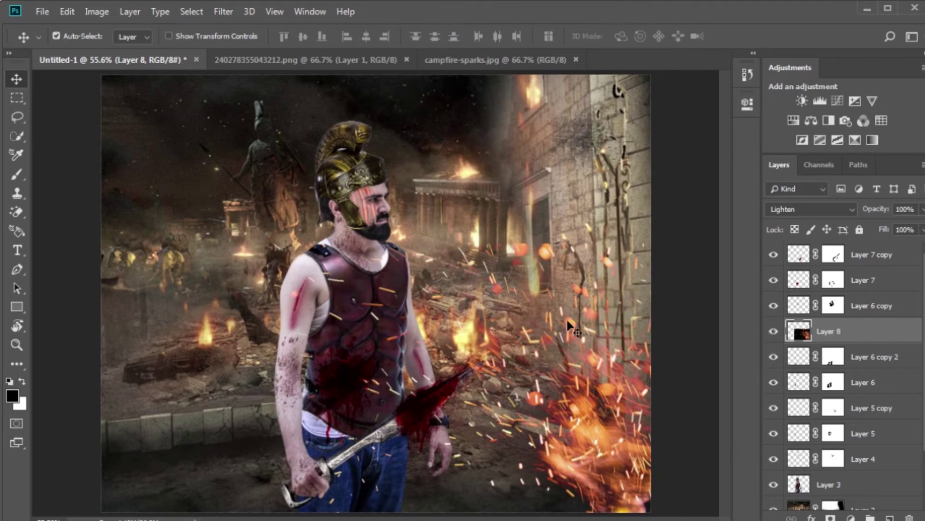
{"action": "key", "text": "e"}
{"action": "key", "text": "b"}
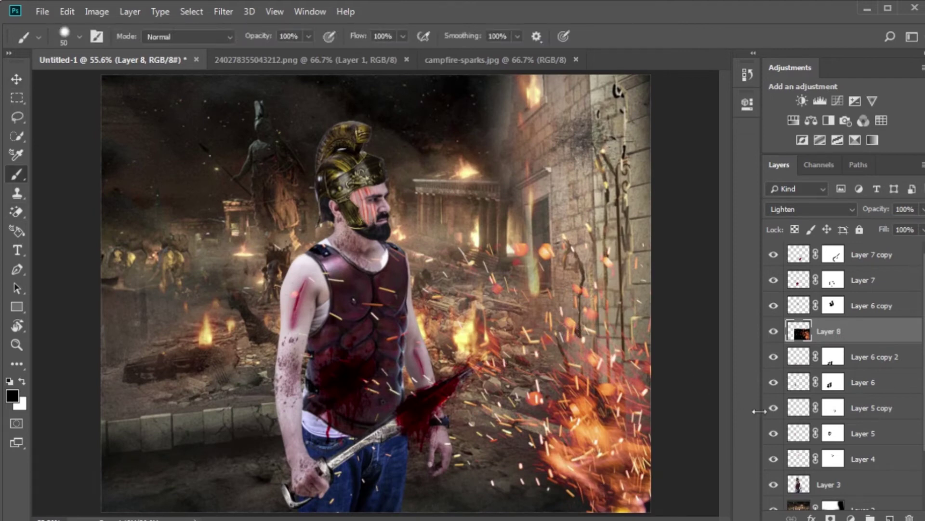
Step: Mask Layer 8 and paint out sparks at the right edge, wall and torso with a 200–250 px brush
{"action": "left_click", "coordinate": [830, 517]}
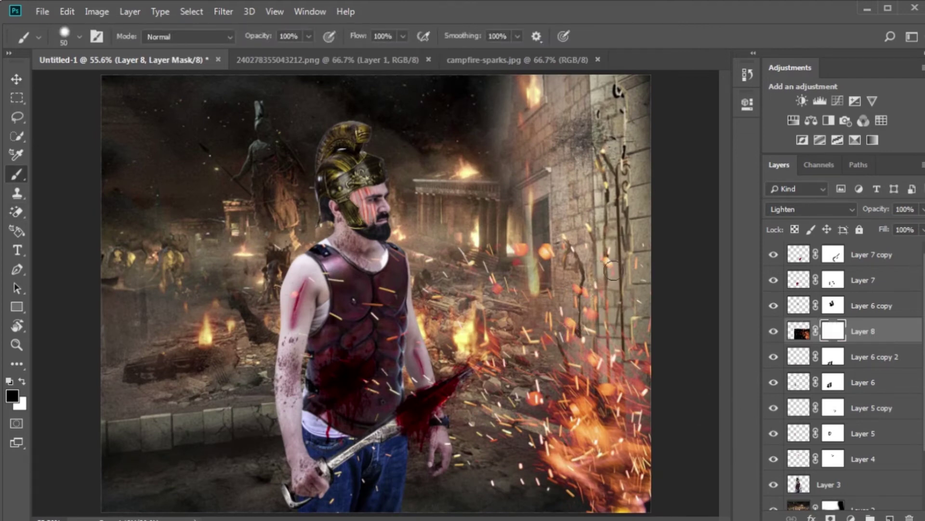
{"action": "key", "text": "bracketright"}
{"action": "key", "text": "bracketright"}
{"action": "key", "text": "bracketright"}
{"action": "left_click_drag", "start_coordinate": [657, 248], "coordinate": [606, 248]}
{"action": "key", "text": "bracketright"}
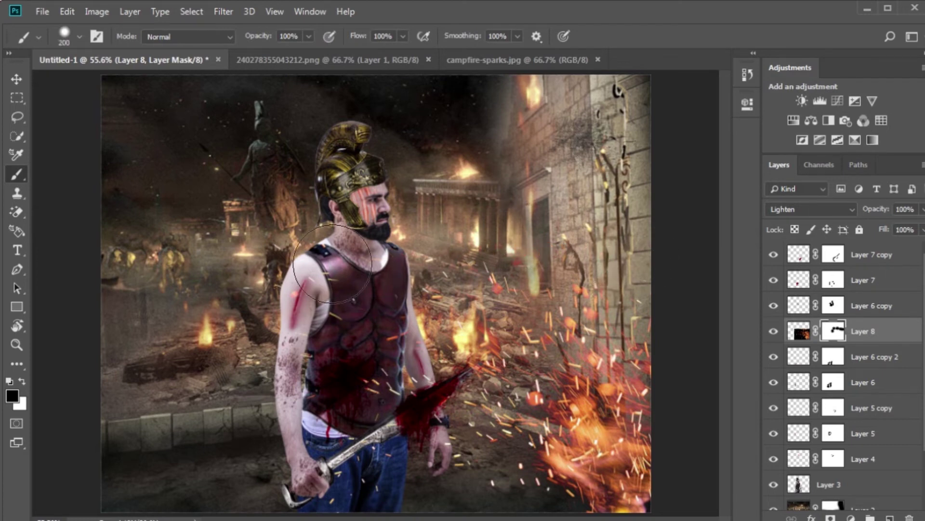
{"action": "left_click_drag", "start_coordinate": [492, 244], "coordinate": [564, 229]}
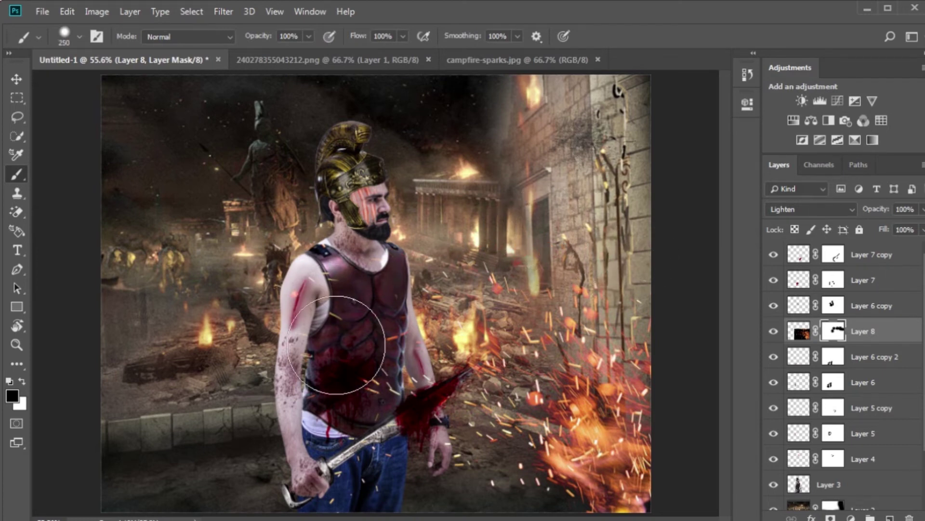
{"action": "left_click_drag", "start_coordinate": [362, 341], "coordinate": [382, 383]}
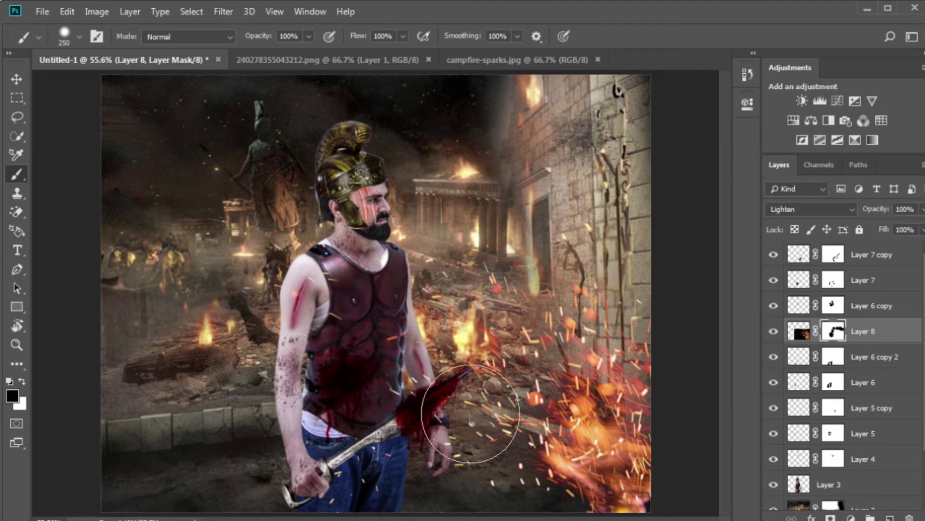
{"action": "key", "text": "ctrl+1"}
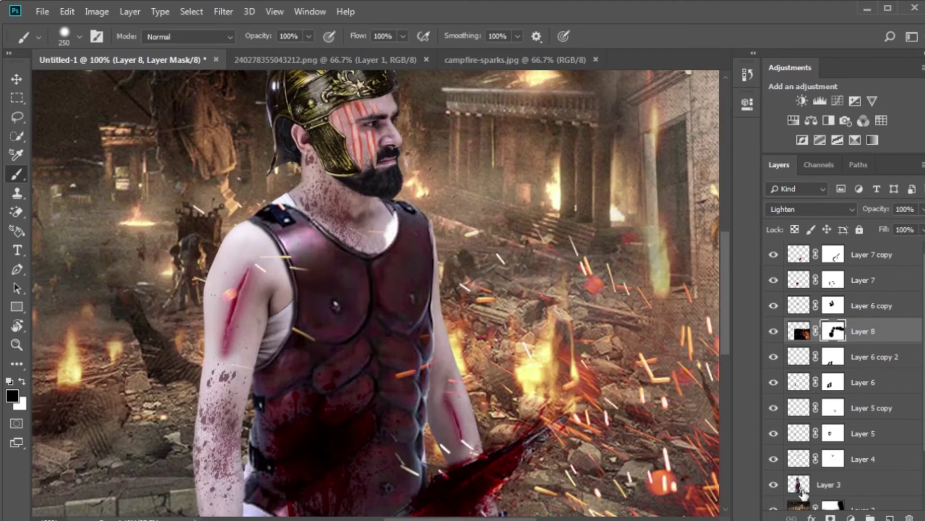
{"action": "left_click", "coordinate": [800, 486]}
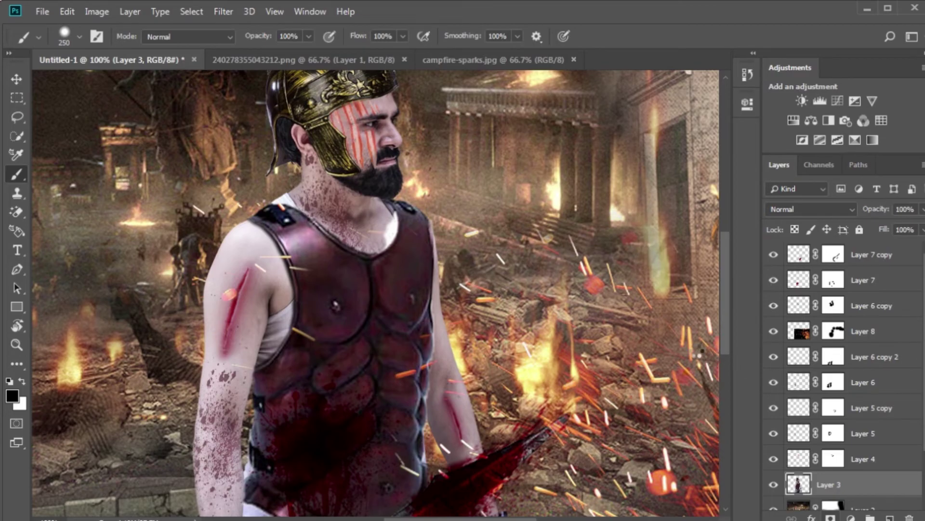
Step: Grade the warrior in Camera Raw with Contrast +13, Clarity +51, Blacks -8 and Saturation -5
{"action": "key", "text": "ctrl+shift+a"}
{"action": "scroll", "coordinate": [889, 449], "scroll_direction": "down", "scroll_amount": 1}
{"action": "left_click_drag", "start_coordinate": [793, 409], "coordinate": [837, 406]}
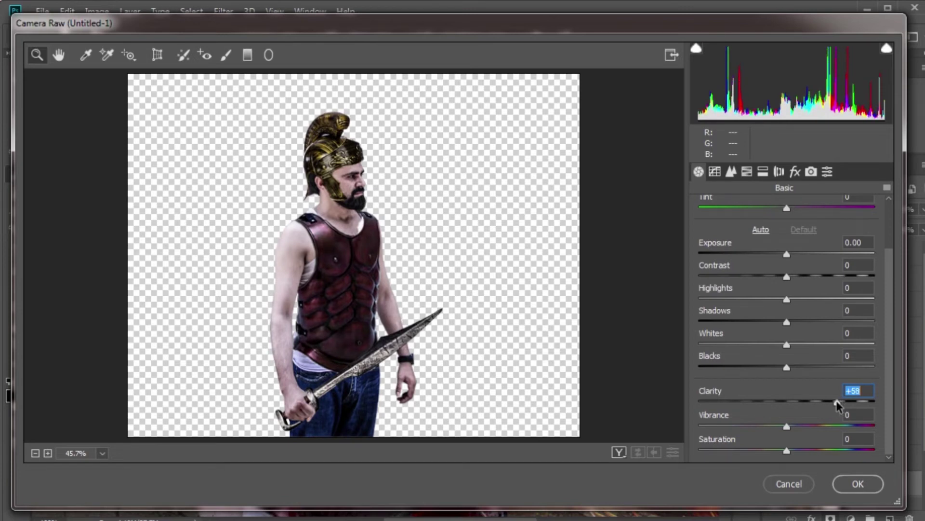
{"action": "left_click_drag", "start_coordinate": [789, 280], "coordinate": [800, 280]}
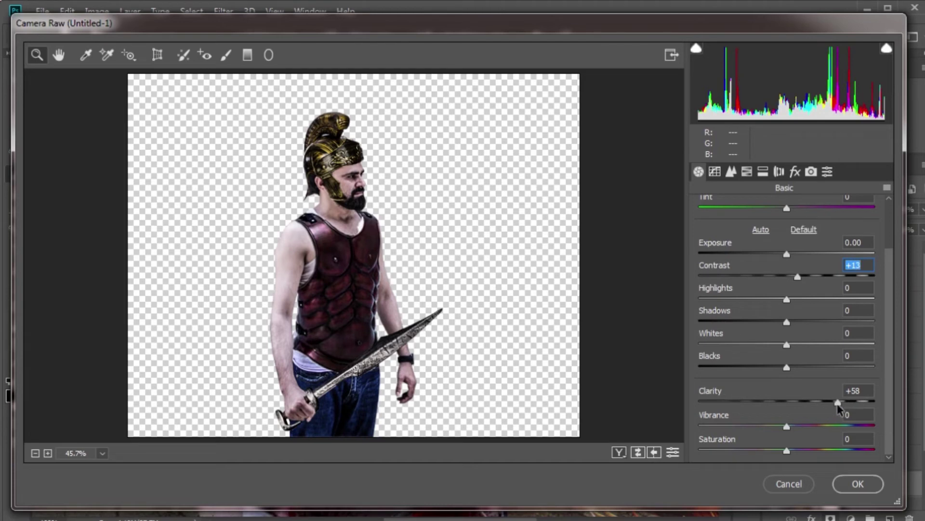
{"action": "left_click_drag", "start_coordinate": [838, 407], "coordinate": [835, 406]}
{"action": "left_click_drag", "start_coordinate": [786, 366], "coordinate": [778, 366]}
{"action": "left_click_drag", "start_coordinate": [836, 403], "coordinate": [831, 404]}
{"action": "left_click_drag", "start_coordinate": [787, 452], "coordinate": [783, 452]}
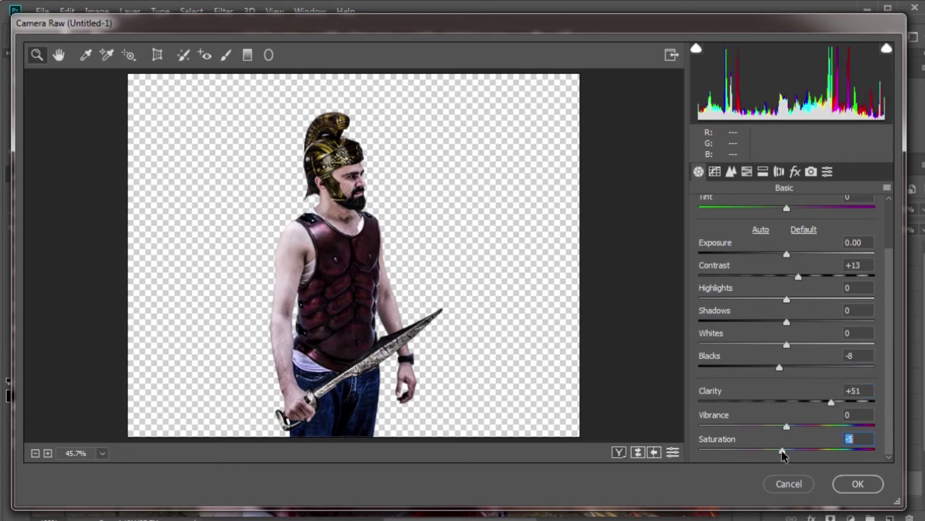
{"action": "left_click", "coordinate": [858, 485]}
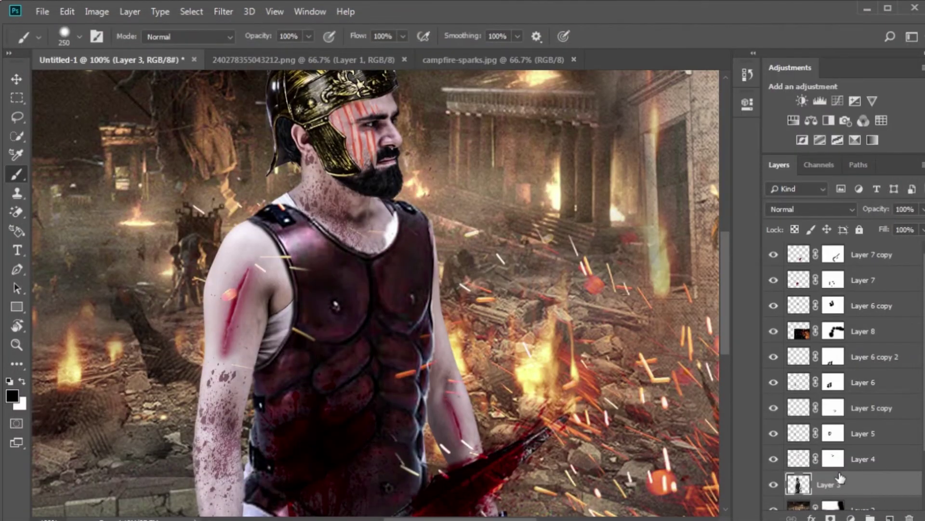
{"action": "key", "text": "ctrl+0"}
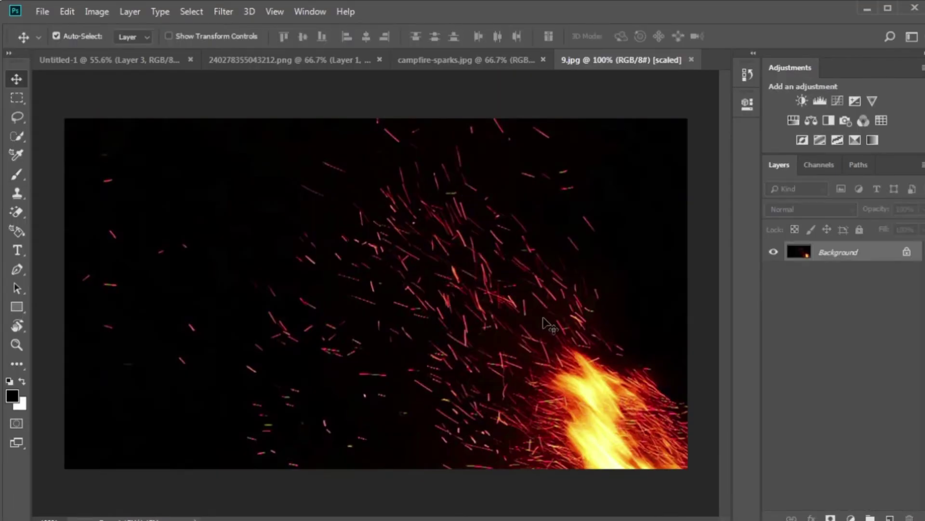
Step: Close the extra documents and bring the 9.jpg sparks into the main composite
{"action": "left_click", "coordinate": [379, 59]}
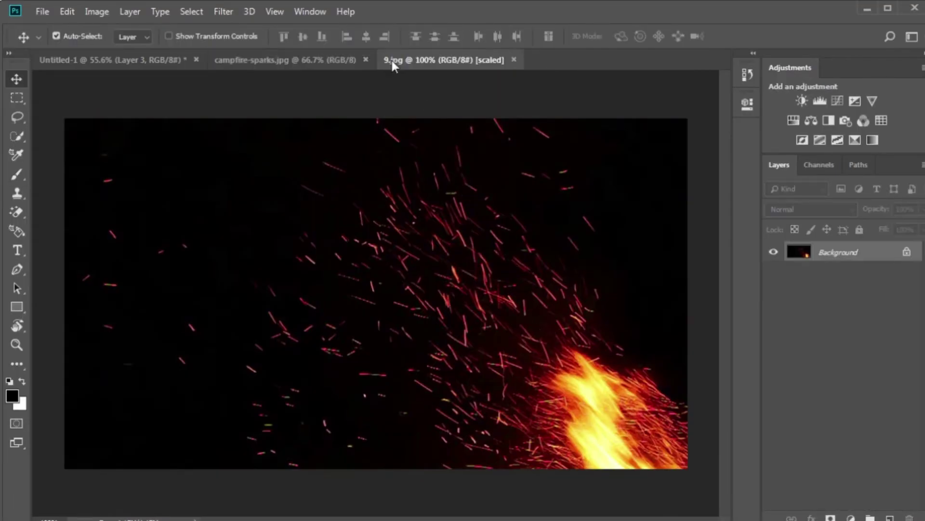
{"action": "left_click", "coordinate": [350, 60]}
{"action": "left_click", "coordinate": [365, 60]}
{"action": "mouse_move", "coordinate": [423, 260]}
{"action": "left_mouse_down"}
{"action": "mouse_move", "coordinate": [120, 48]}
{"action": "mouse_move", "coordinate": [260, 239]}
{"action": "left_mouse_up"}
Step: Flip the sparks layer horizontally and move it down to the lower left
{"action": "key", "text": "ctrl+t"}
{"action": "right_click", "coordinate": [301, 285]}
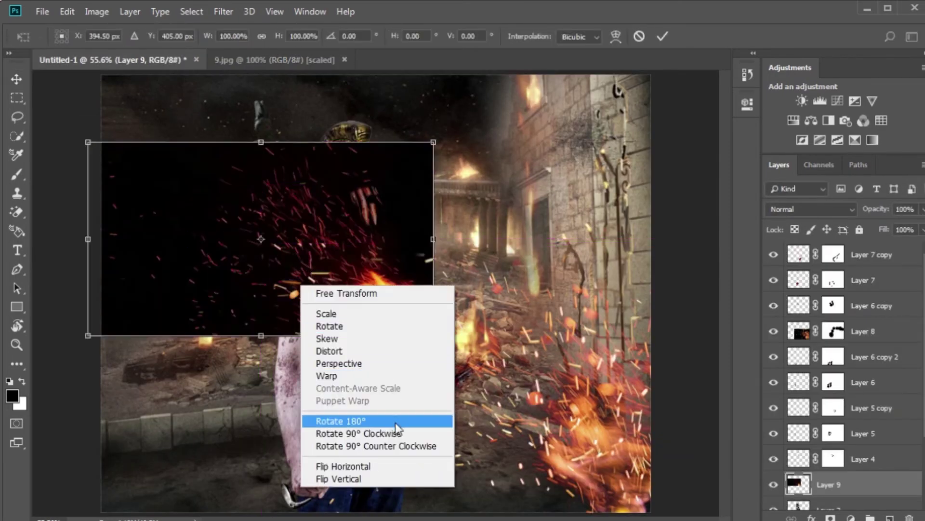
{"action": "left_click", "coordinate": [397, 466]}
{"action": "key", "text": "ctrl+minus"}
{"action": "key", "text": "ctrl+minus"}
{"action": "key", "text": "ctrl+minus"}
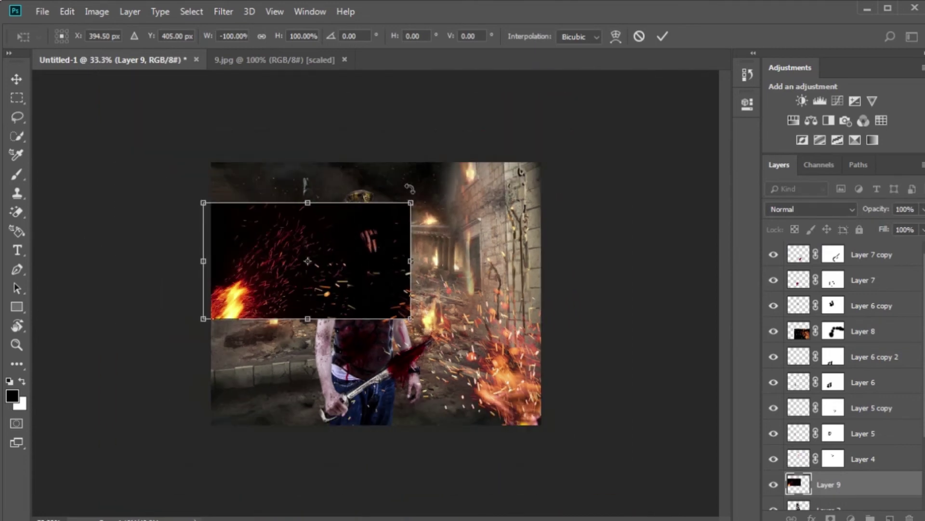
{"action": "left_click_drag", "start_coordinate": [406, 207], "coordinate": [400, 318]}
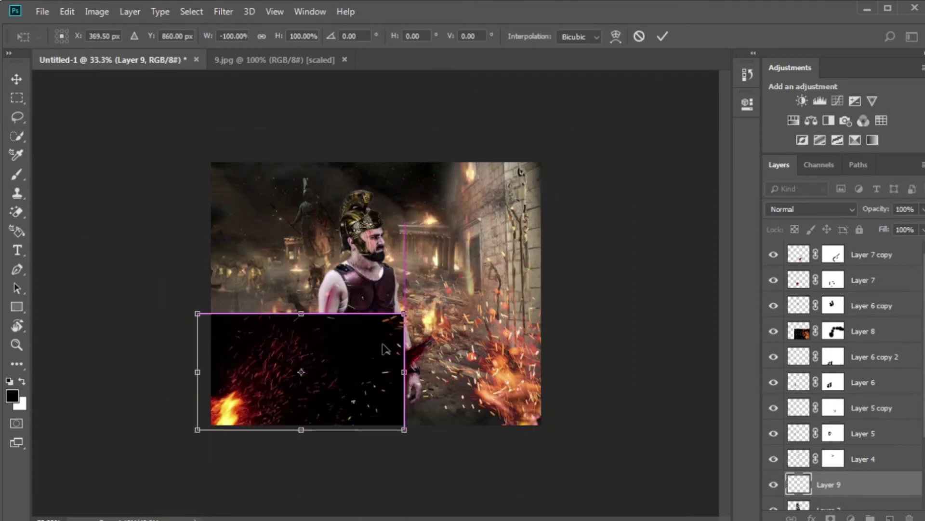
{"action": "key", "text": "Return"}
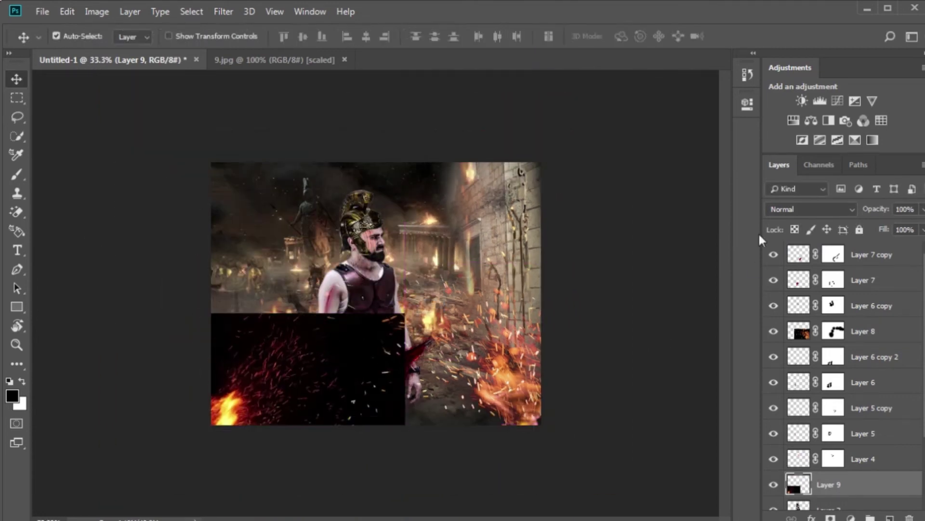
Step: Blend the sparks in Screen mode at about 125%, then open the fire-flame texture
{"action": "left_click", "coordinate": [783, 208]}
{"action": "left_click", "coordinate": [794, 321]}
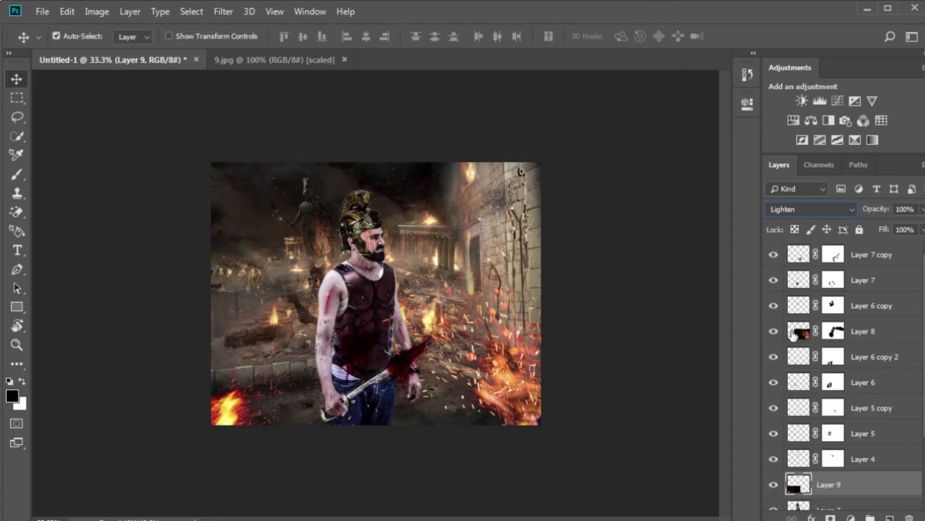
{"action": "key", "text": "Down"}
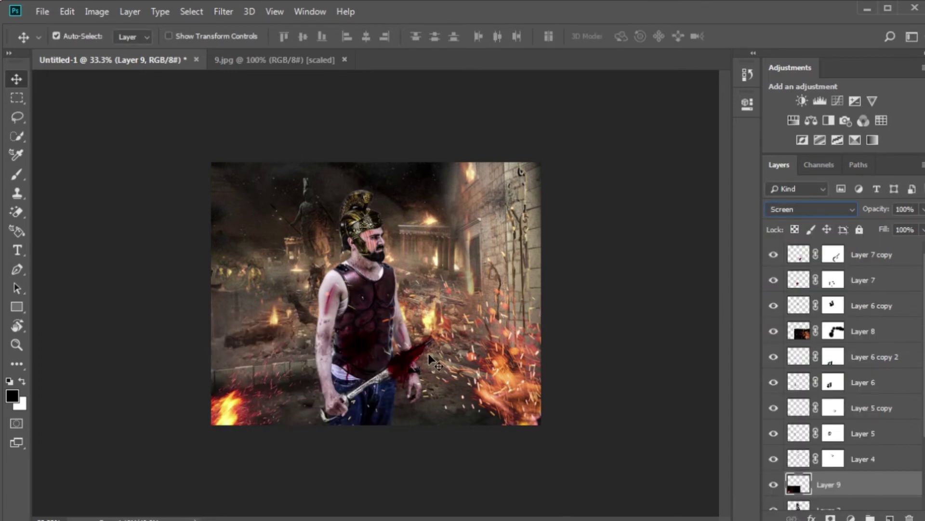
{"action": "key", "text": "ctrl+t"}
{"action": "left_click_drag", "start_coordinate": [404, 313], "coordinate": [430, 298]}
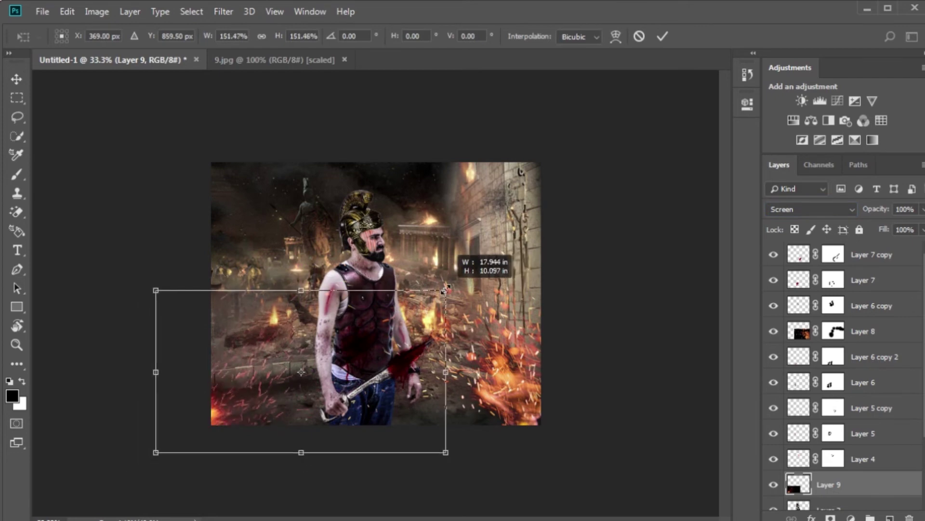
{"action": "left_click_drag", "start_coordinate": [405, 346], "coordinate": [403, 334]}
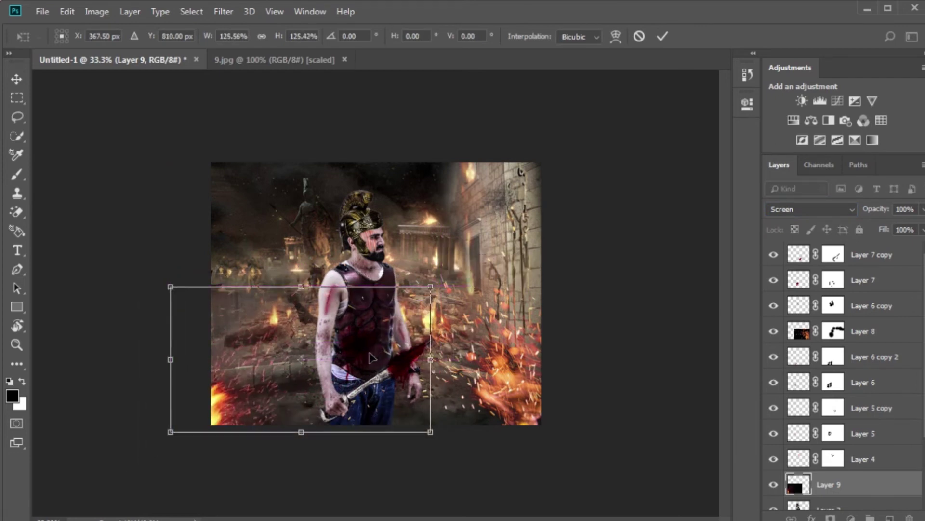
{"action": "key", "text": "Return"}
{"action": "key", "text": "ctrl+0"}
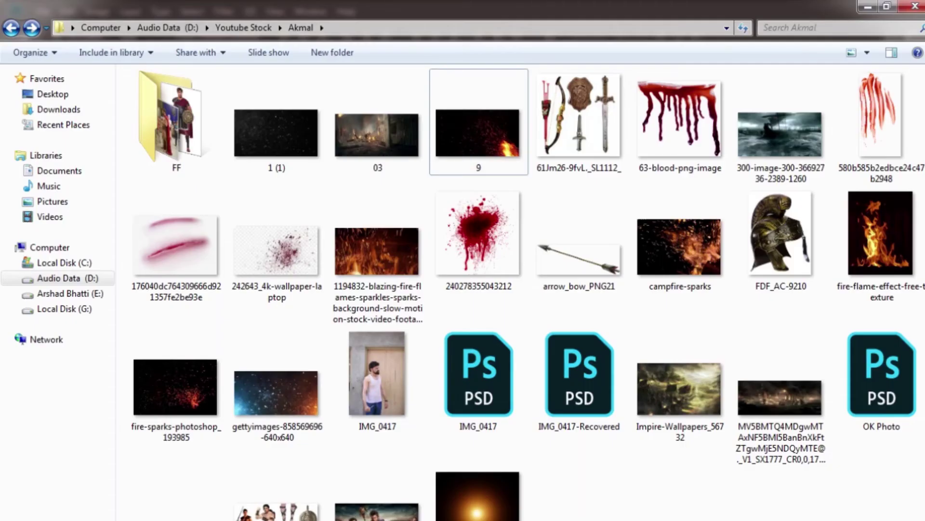
{"action": "left_click", "coordinate": [880, 236]}
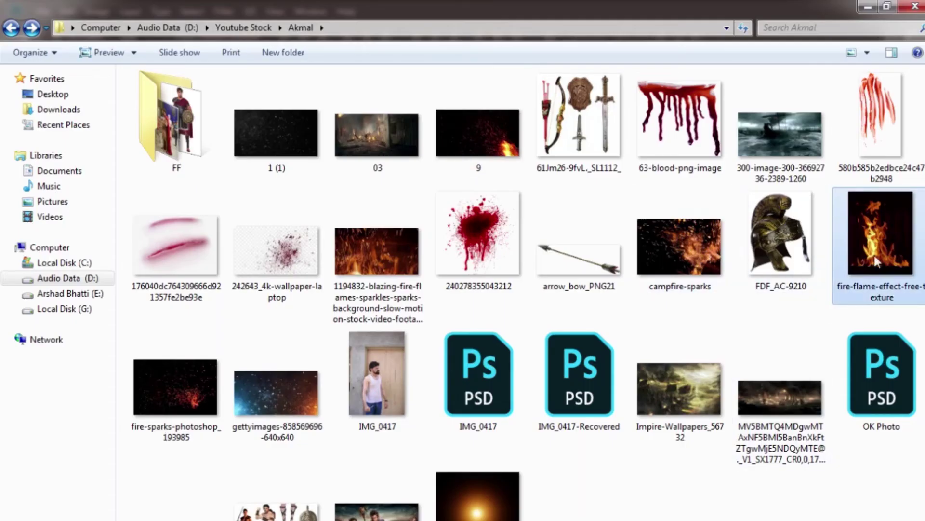
{"action": "key", "text": "Return"}
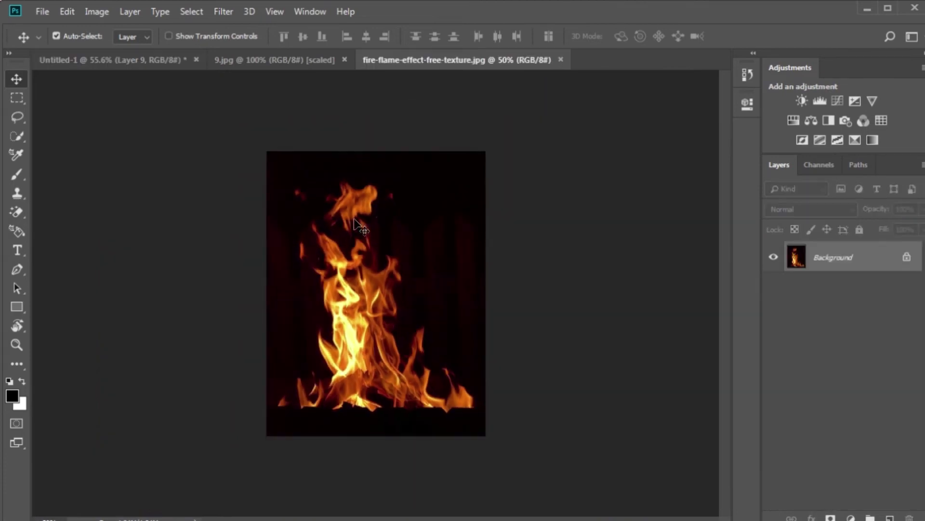
Step: Paste the fire texture into the composite, shrunk to about 70% at the upper left
{"action": "left_click", "coordinate": [345, 59]}
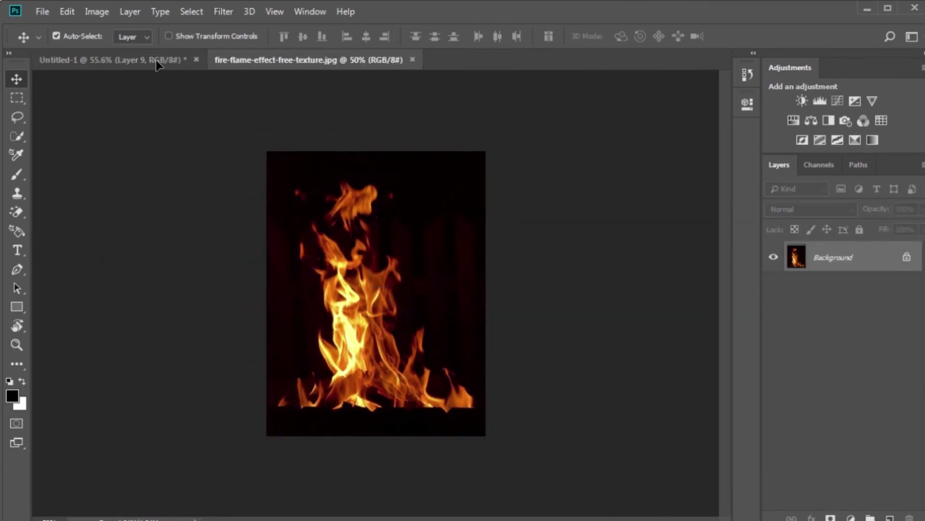
{"action": "left_click", "coordinate": [157, 62]}
{"action": "key", "text": "ctrl+v"}
{"action": "key", "text": "ctrl+t"}
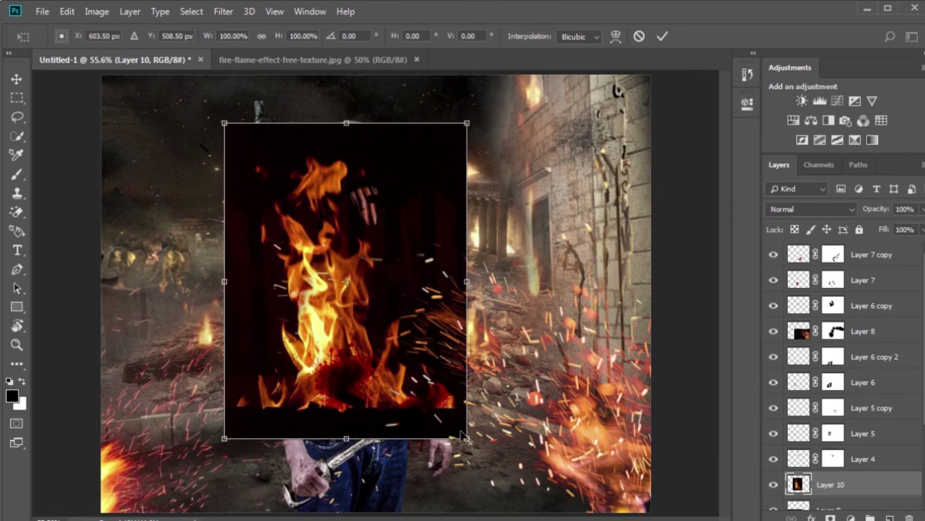
{"action": "left_click_drag", "start_coordinate": [467, 438], "coordinate": [431, 391]}
{"action": "left_click_drag", "start_coordinate": [366, 355], "coordinate": [211, 289]}
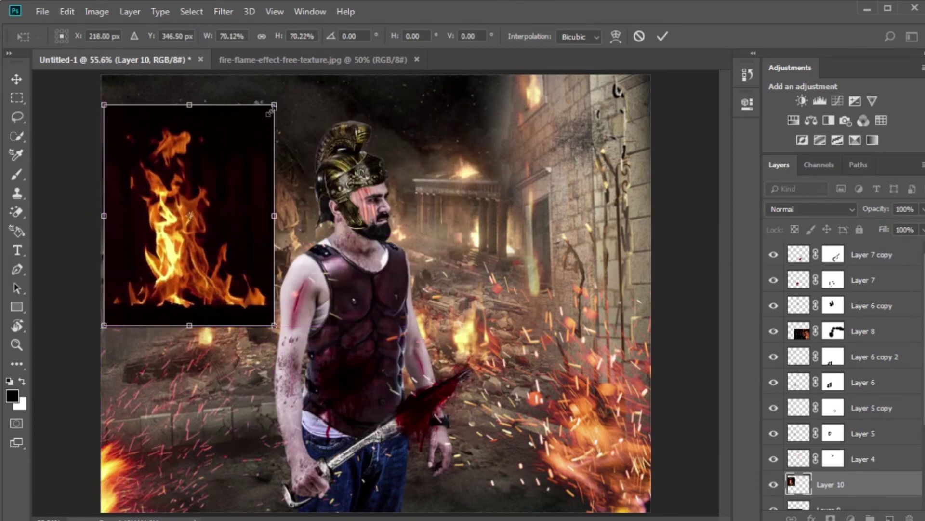
{"action": "left_click_drag", "start_coordinate": [269, 110], "coordinate": [261, 118]}
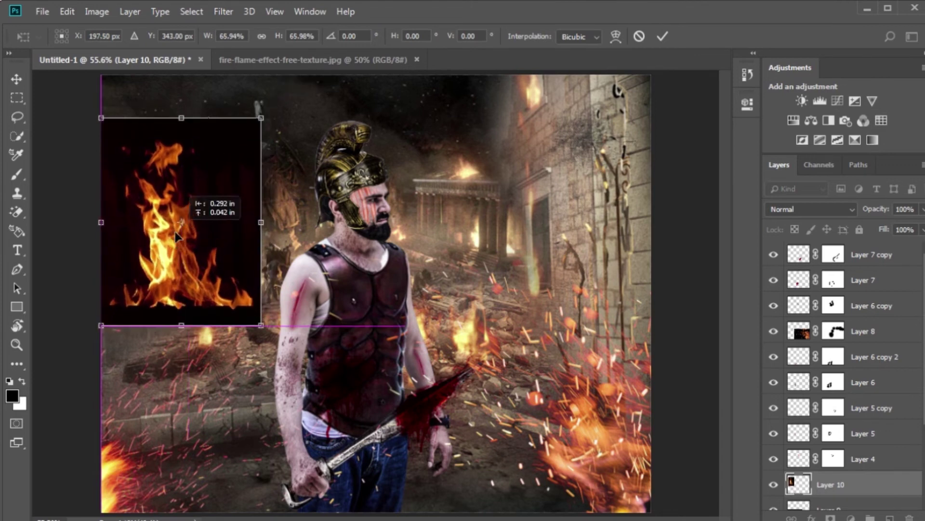
{"action": "key", "text": "Return"}
Step: Set the fire layer's blend mode to Screen
{"action": "left_click", "coordinate": [812, 209]}
{"action": "left_click", "coordinate": [791, 334]}
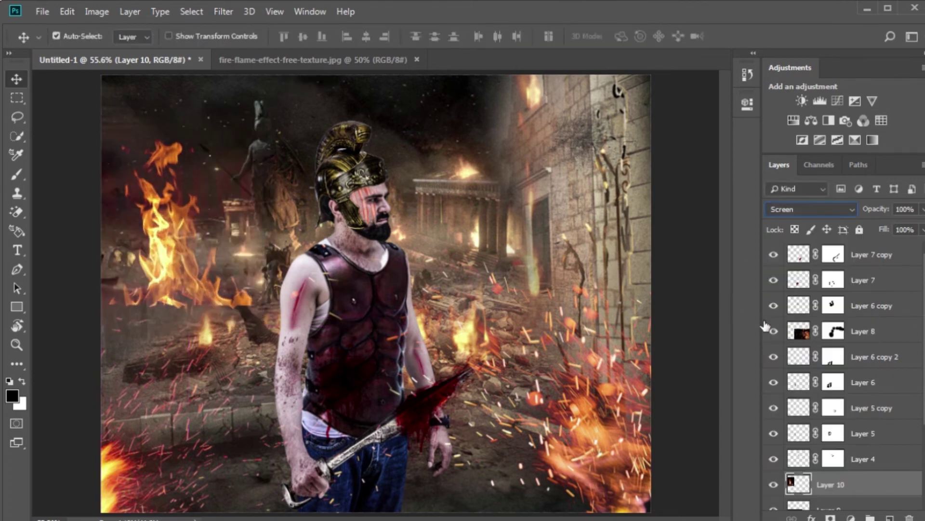
{"action": "key", "text": "Up"}
Step: Resize the fire to about 86%, move it up slightly, and add a layer mask
{"action": "key", "text": "ctrl+minus"}
{"action": "key", "text": "ctrl+t"}
{"action": "left_click_drag", "start_coordinate": [272, 323], "coordinate": [242, 283]}
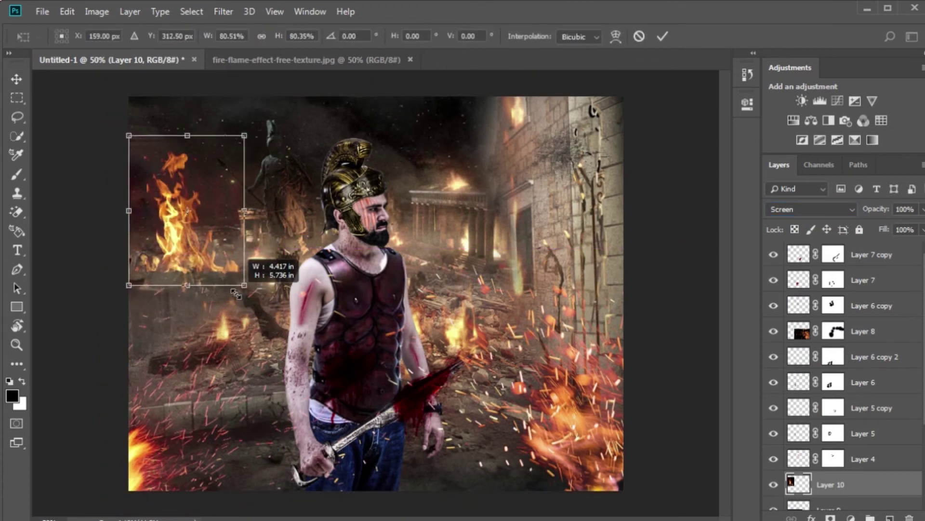
{"action": "left_click_drag", "start_coordinate": [243, 133], "coordinate": [252, 122]}
{"action": "mouse_move", "coordinate": [232, 186]}
{"action": "left_mouse_down"}
{"action": "mouse_move", "coordinate": [231, 172]}
{"action": "mouse_move", "coordinate": [222, 175]}
{"action": "left_mouse_up"}
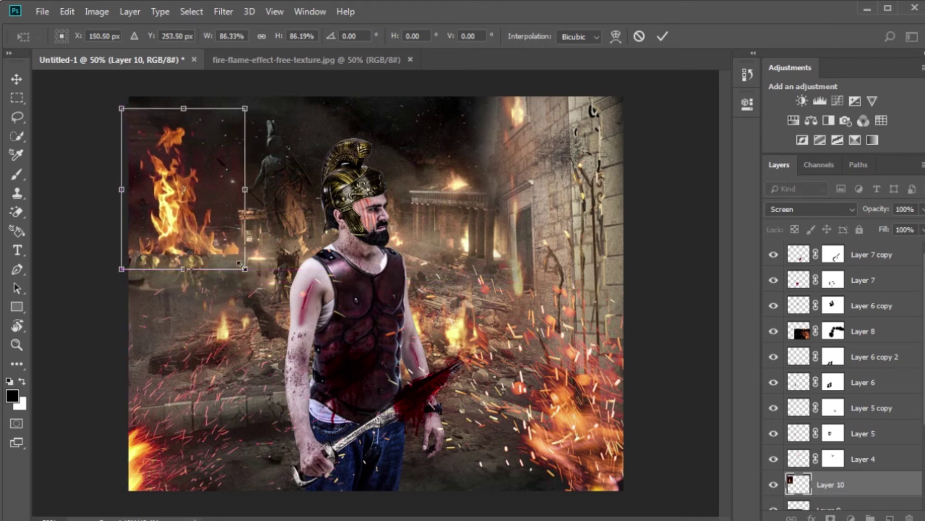
{"action": "left_click_drag", "start_coordinate": [246, 267], "coordinate": [254, 276]}
{"action": "key", "text": "Return"}
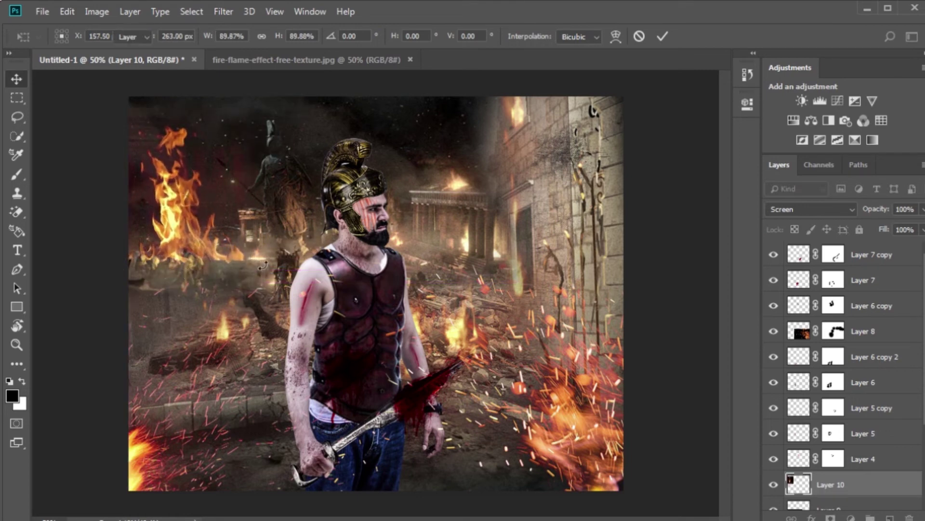
{"action": "left_click", "coordinate": [830, 518]}
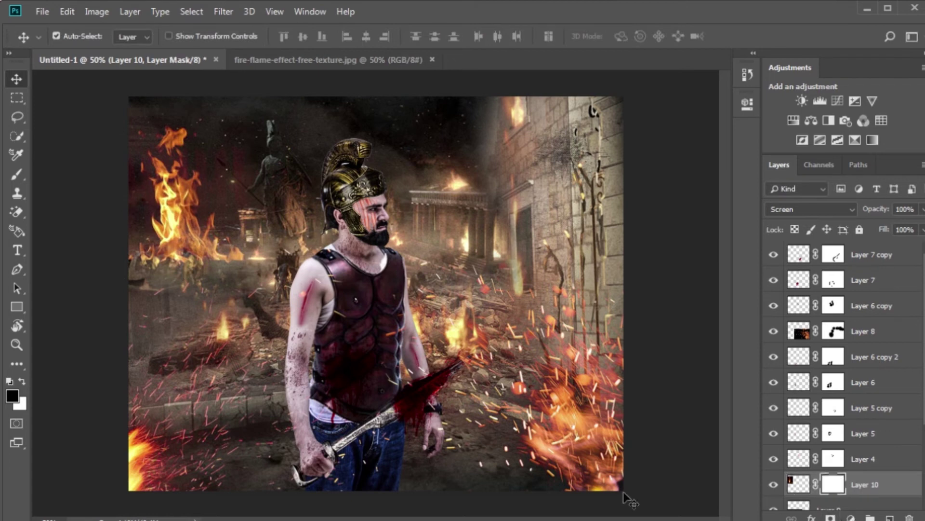
Step: Set up a 150 px brush to paint away the flame's hard lower edge on Layer 10's mask
{"action": "key", "text": "b"}
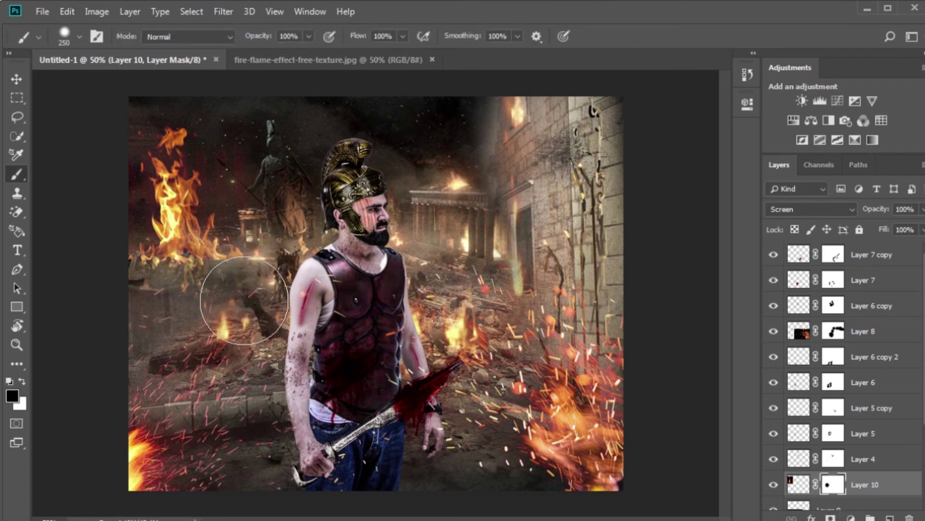
{"action": "key", "text": "bracketleft"}
{"action": "key", "text": "bracketleft"}
{"action": "key", "text": "bracketleft"}
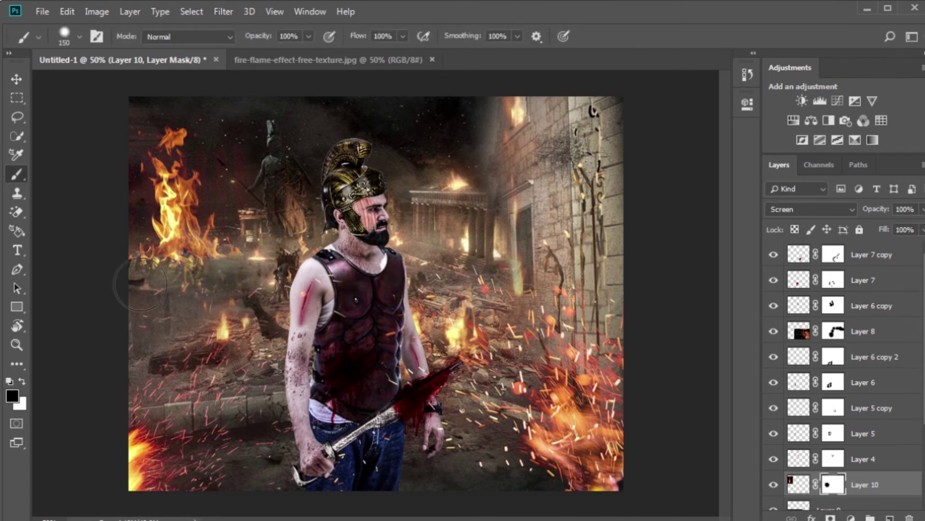
{"action": "key", "text": "ctrl+minus"}
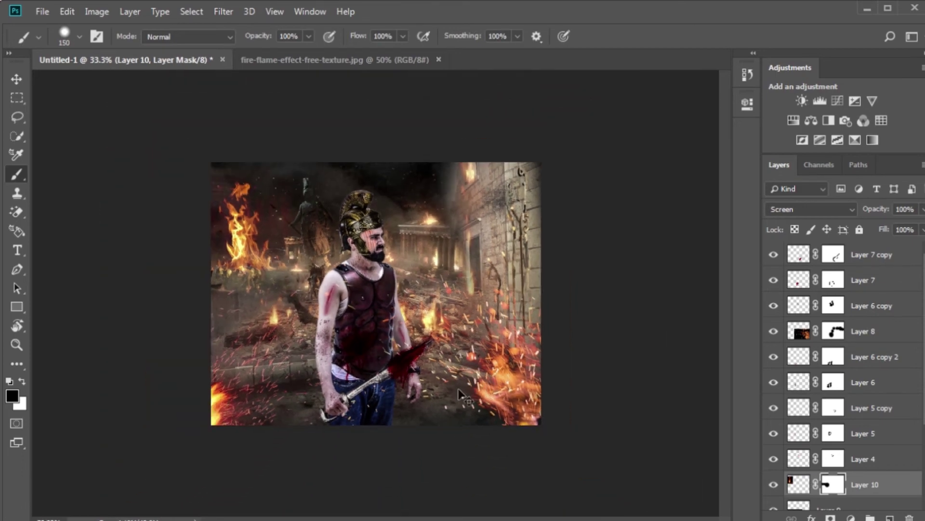
{"action": "key", "text": "ctrl+plus"}
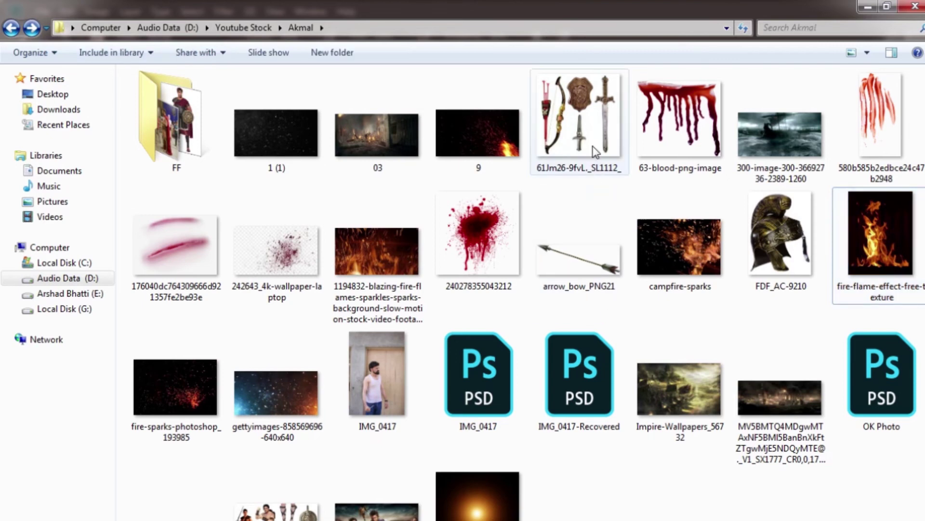
Step: Browse the 03, fire-sparks-photoshop_193985 and 242643_4k-wallpaper-laptop images in Explorer
{"action": "left_click", "coordinate": [405, 159]}
{"action": "left_click", "coordinate": [190, 386]}
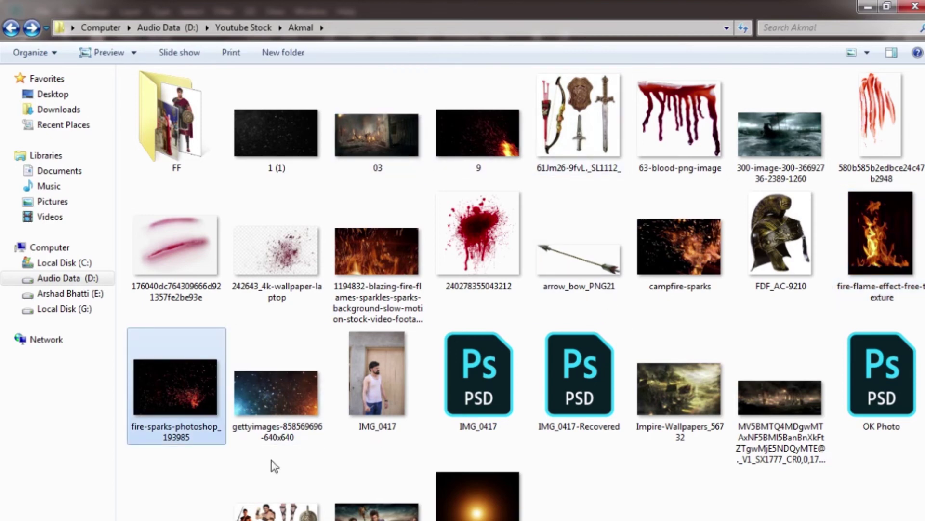
{"action": "left_click", "coordinate": [270, 265]}
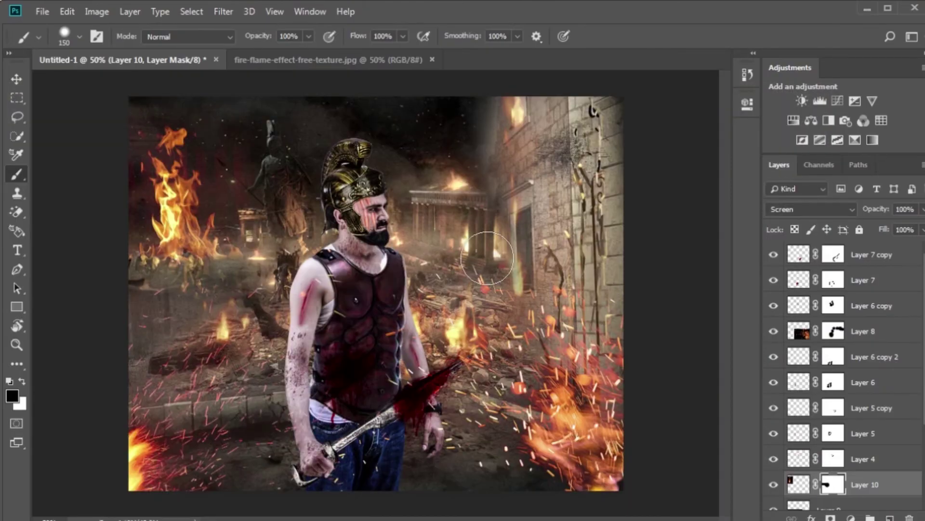
{"action": "key", "text": "ctrl+plus"}
Step: Stamp all visible layers into a new merged Layer 11
{"action": "key", "text": "ctrl+minus"}
{"action": "key", "text": "ctrl+shift+alt+e"}
{"action": "key", "text": "ctrl+minus"}
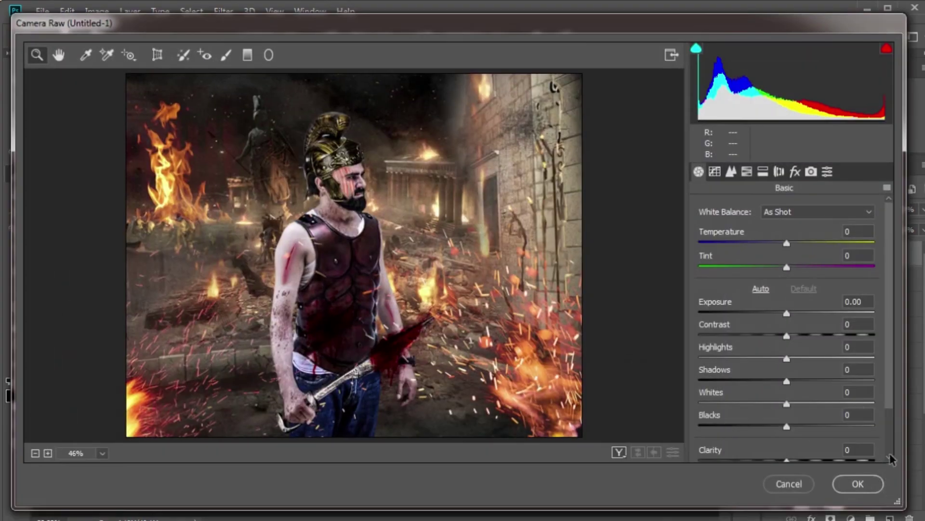
{"action": "left_click_drag", "start_coordinate": [890, 403], "coordinate": [895, 473]}
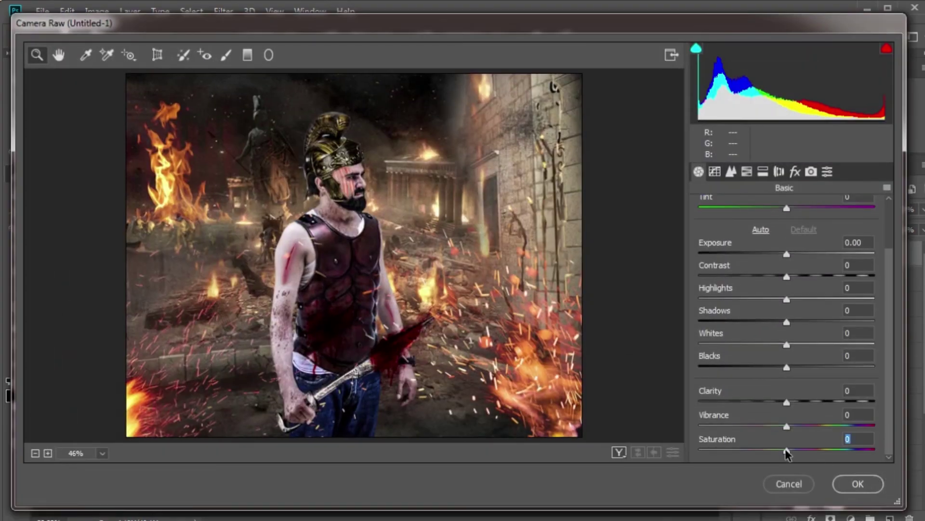
Step: Grade the merged layer in Camera Raw: Saturation -17, Clarity +40, Contrast +13, Blacks -3
{"action": "left_click_drag", "start_coordinate": [786, 453], "coordinate": [772, 453]}
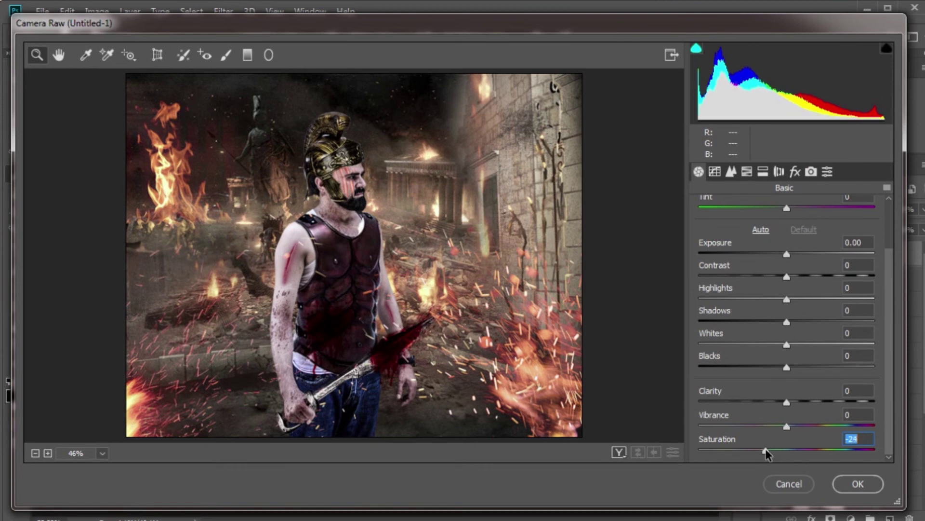
{"action": "left_click_drag", "start_coordinate": [765, 449], "coordinate": [770, 450]}
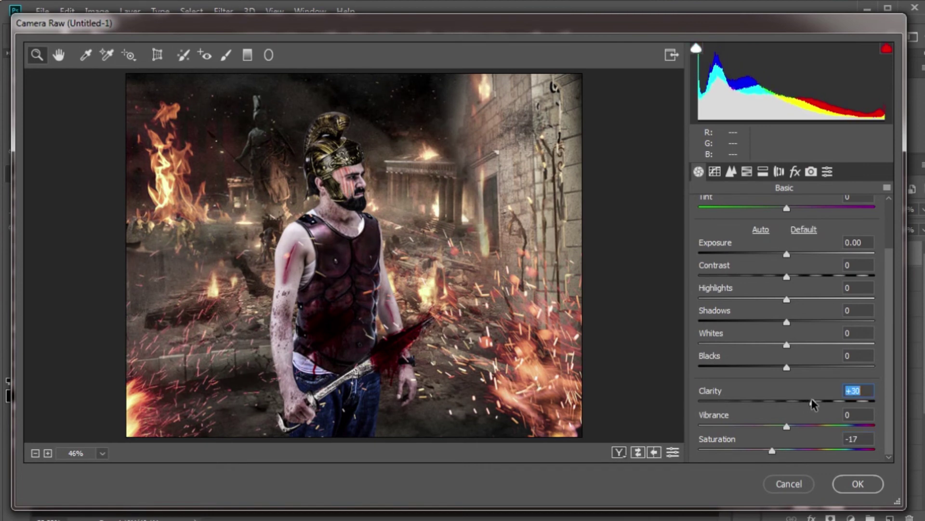
{"action": "left_click_drag", "start_coordinate": [804, 400], "coordinate": [819, 402]}
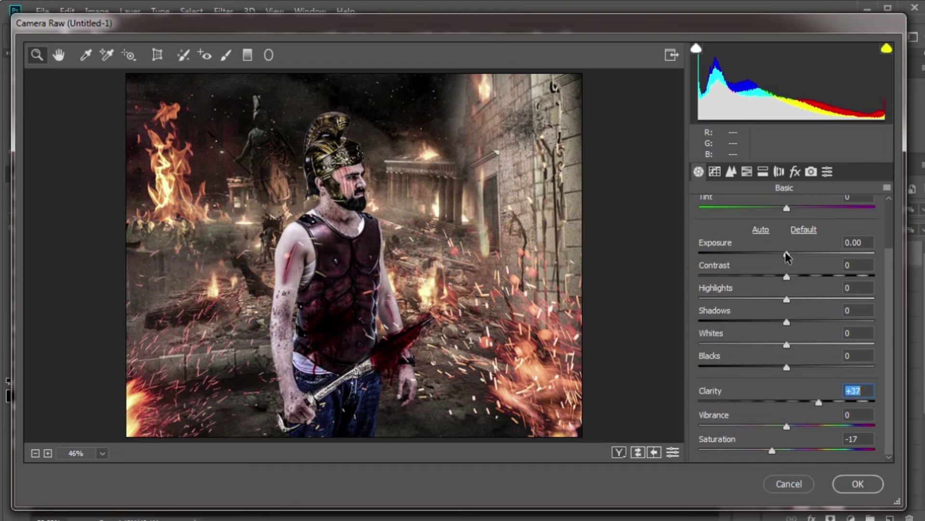
{"action": "left_click_drag", "start_coordinate": [788, 277], "coordinate": [800, 277]}
{"action": "left_click_drag", "start_coordinate": [787, 366], "coordinate": [782, 367]}
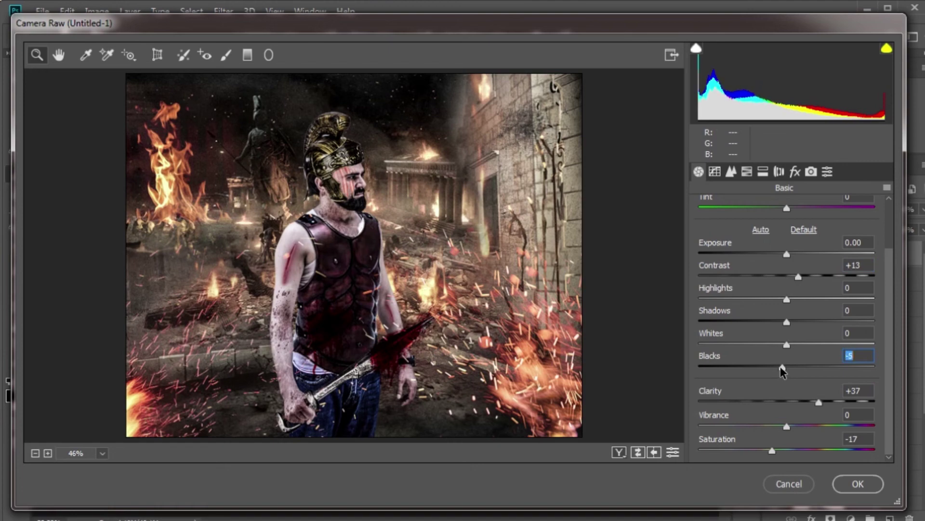
{"action": "left_click_drag", "start_coordinate": [819, 402], "coordinate": [823, 402]}
{"action": "left_click", "coordinate": [855, 488]}
Step: Add a Curves adjustment layer above Layer 11
{"action": "scroll", "coordinate": [458, 262], "scroll_direction": "up", "scroll_amount": 2}
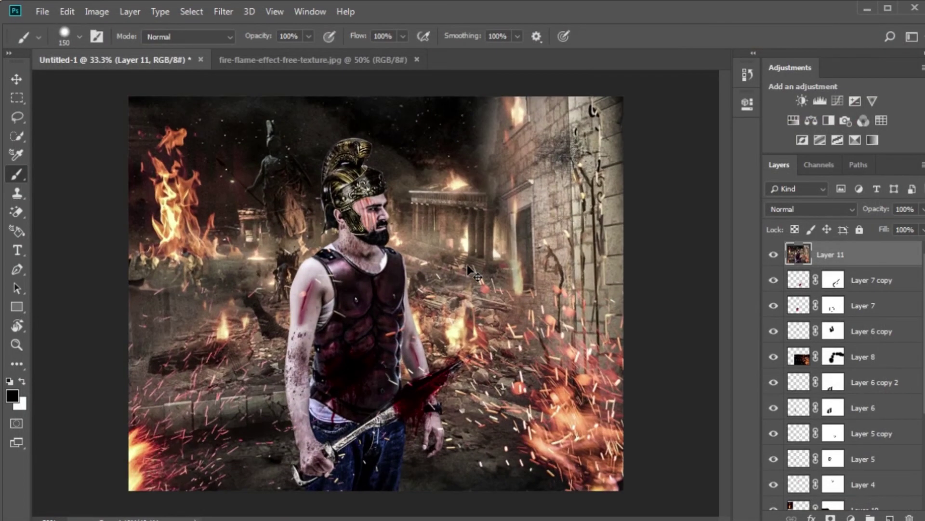
{"action": "scroll", "coordinate": [458, 263], "scroll_direction": "up", "scroll_amount": 2}
{"action": "scroll", "coordinate": [458, 263], "scroll_direction": "up", "scroll_amount": 3}
{"action": "scroll", "coordinate": [465, 294], "scroll_direction": "up", "scroll_amount": 2}
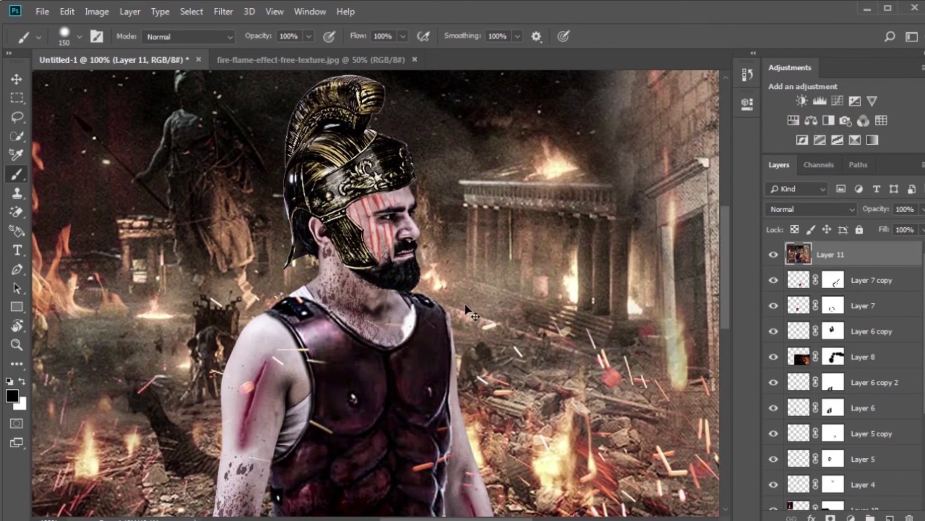
{"action": "scroll", "coordinate": [469, 305], "scroll_direction": "down", "scroll_amount": 2}
{"action": "scroll", "coordinate": [487, 323], "scroll_direction": "down", "scroll_amount": 2}
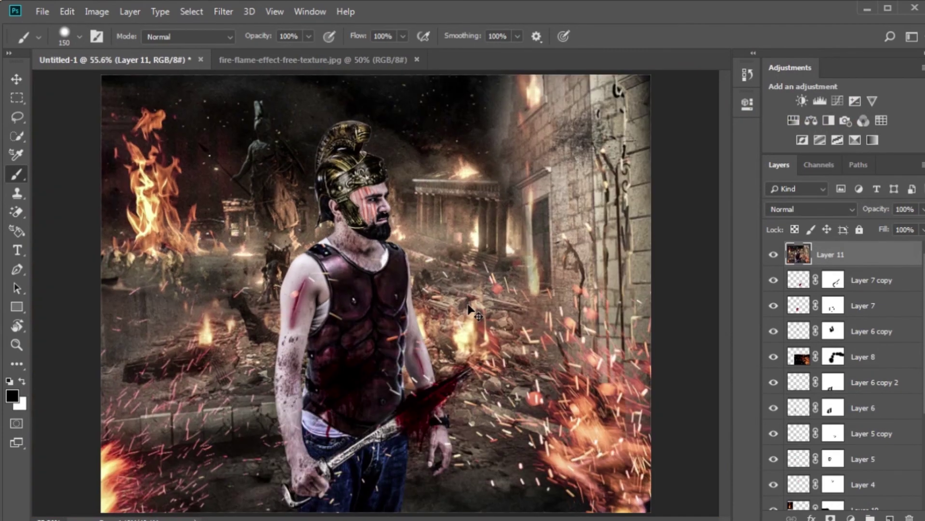
{"action": "scroll", "coordinate": [516, 349], "scroll_direction": "up", "scroll_amount": 1}
{"action": "scroll", "coordinate": [517, 349], "scroll_direction": "up", "scroll_amount": 1}
{"action": "scroll", "coordinate": [511, 386], "scroll_direction": "down", "scroll_amount": 2}
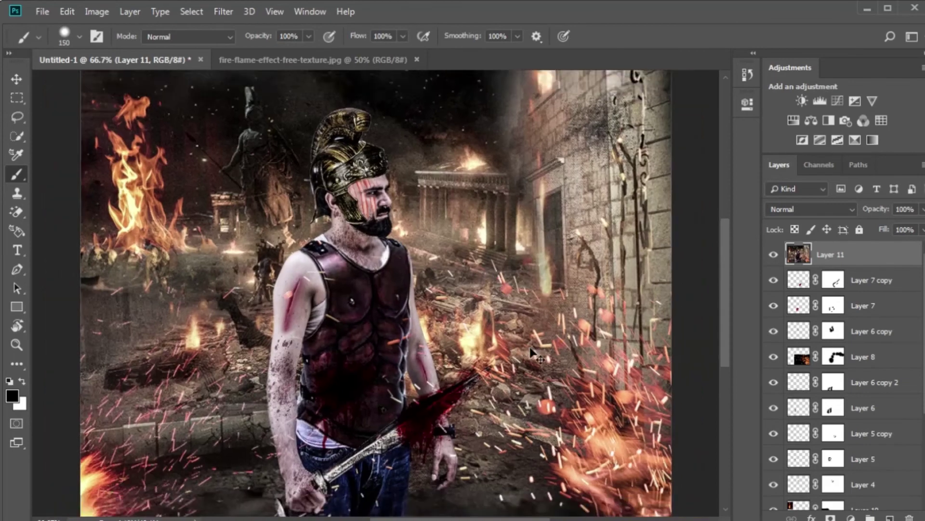
{"action": "scroll", "coordinate": [507, 412], "scroll_direction": "down", "scroll_amount": 1}
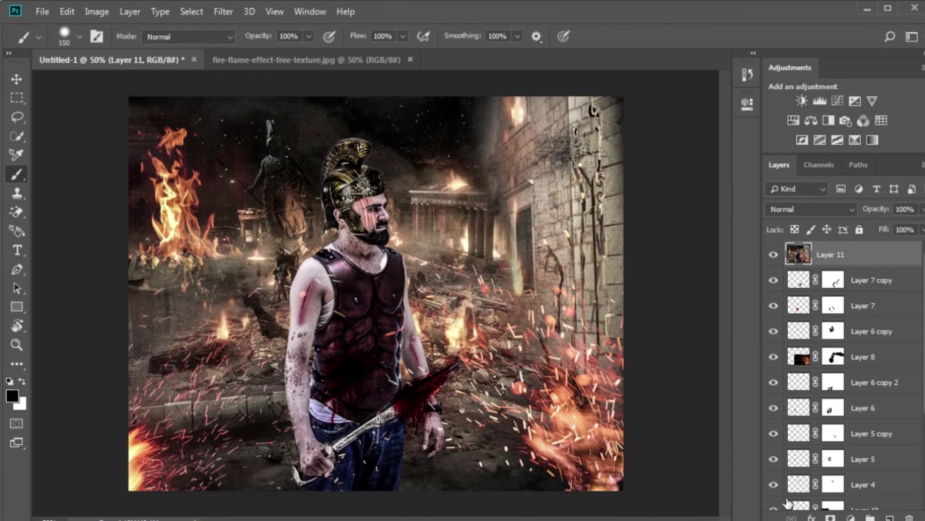
{"action": "left_click", "coordinate": [851, 517]}
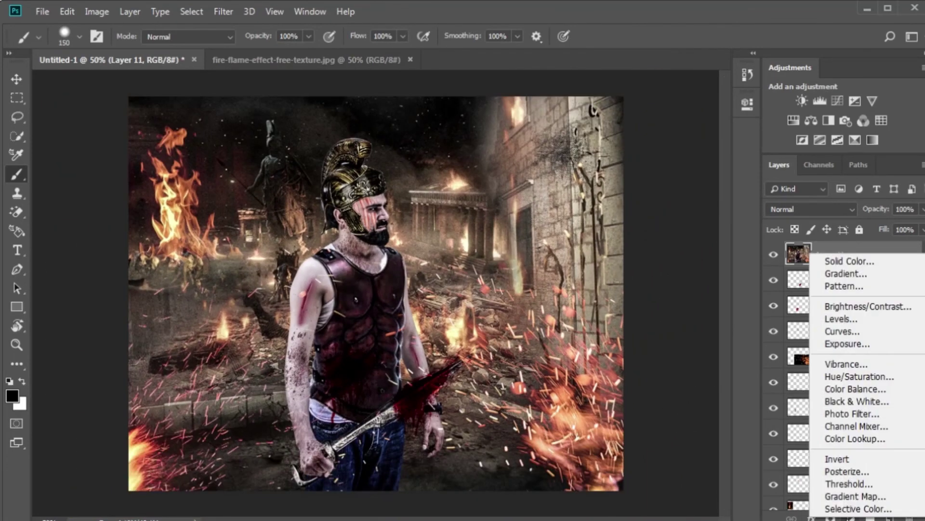
{"action": "left_click", "coordinate": [840, 332]}
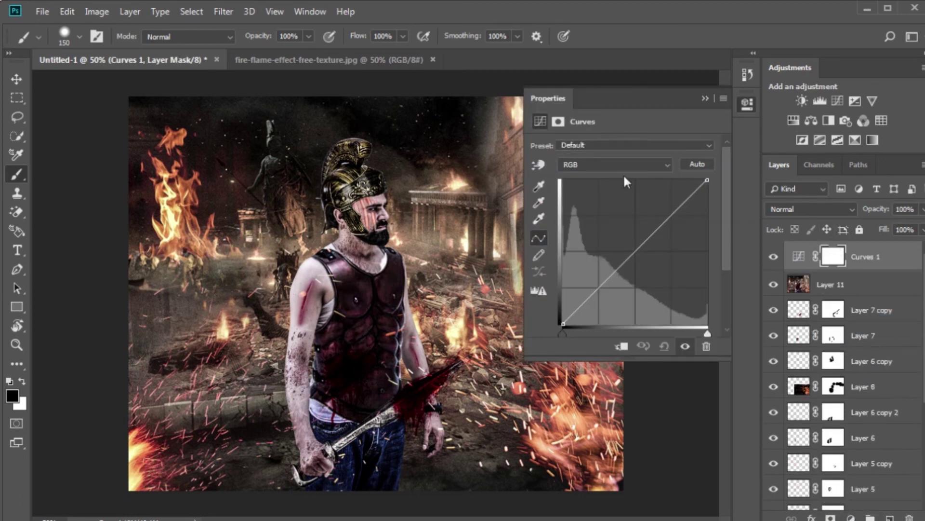
Step: On the Blue curve, lower the highlights and lift the shadows slightly
{"action": "left_click", "coordinate": [618, 165]}
{"action": "left_click", "coordinate": [613, 212]}
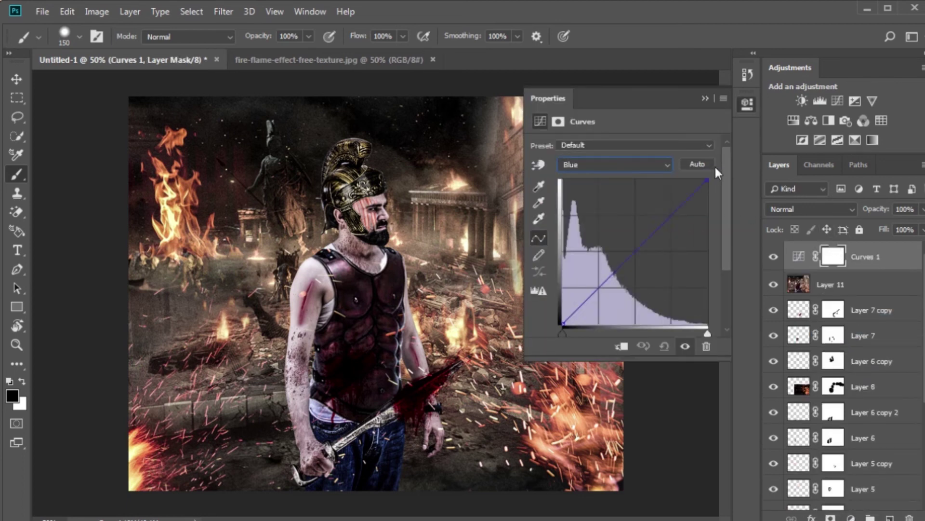
{"action": "left_click_drag", "start_coordinate": [708, 177], "coordinate": [705, 190]}
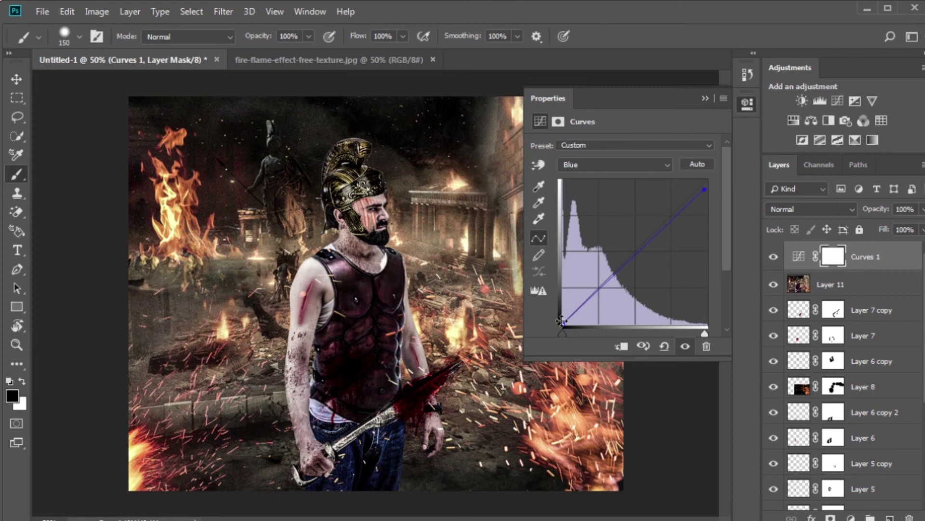
{"action": "left_click_drag", "start_coordinate": [562, 323], "coordinate": [555, 322]}
Step: Delete the Curves 1 adjustment layer
{"action": "left_click", "coordinate": [705, 98]}
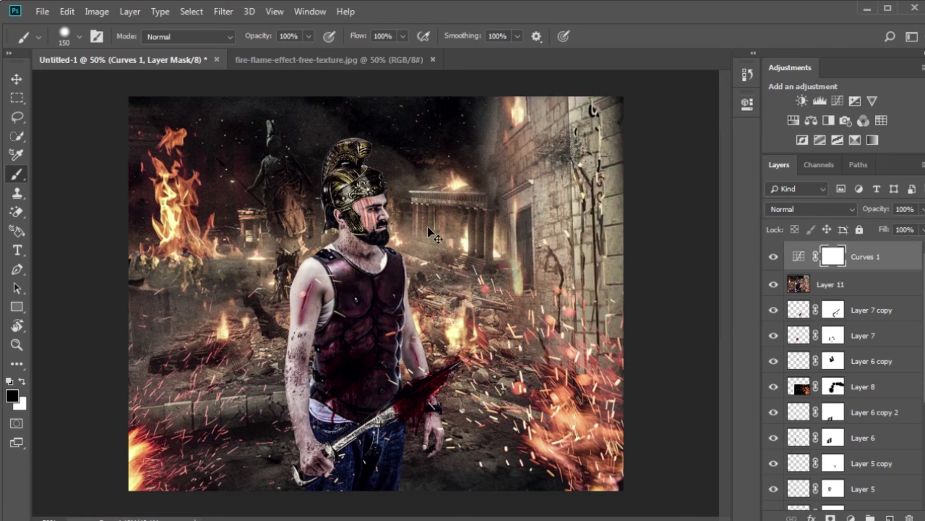
{"action": "key", "text": "ctrl+plus"}
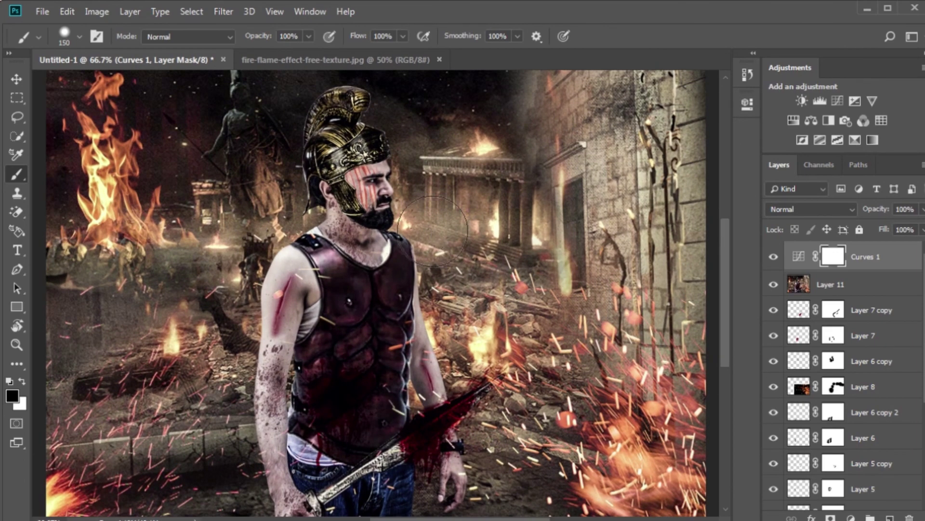
{"action": "key", "text": "ctrl+minus"}
{"action": "key", "text": "ctrl+shift+a"}
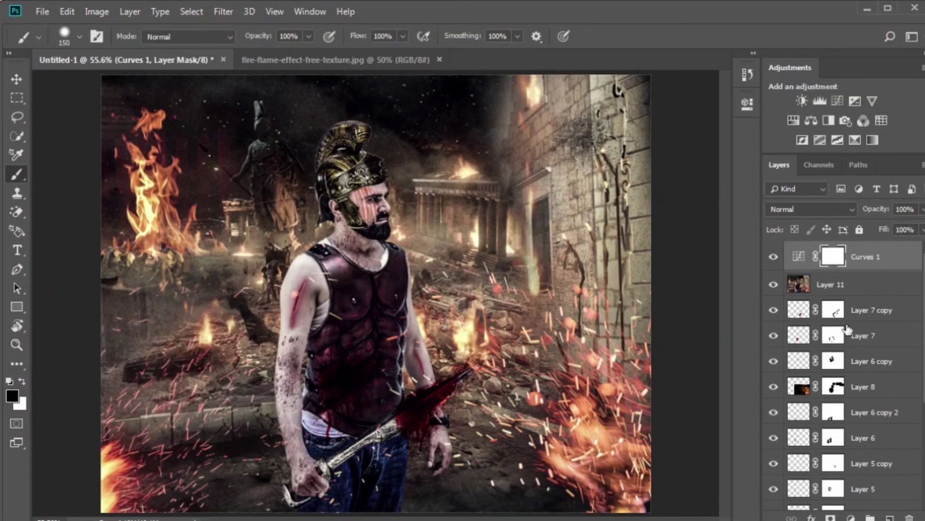
{"action": "key", "text": "Delete"}
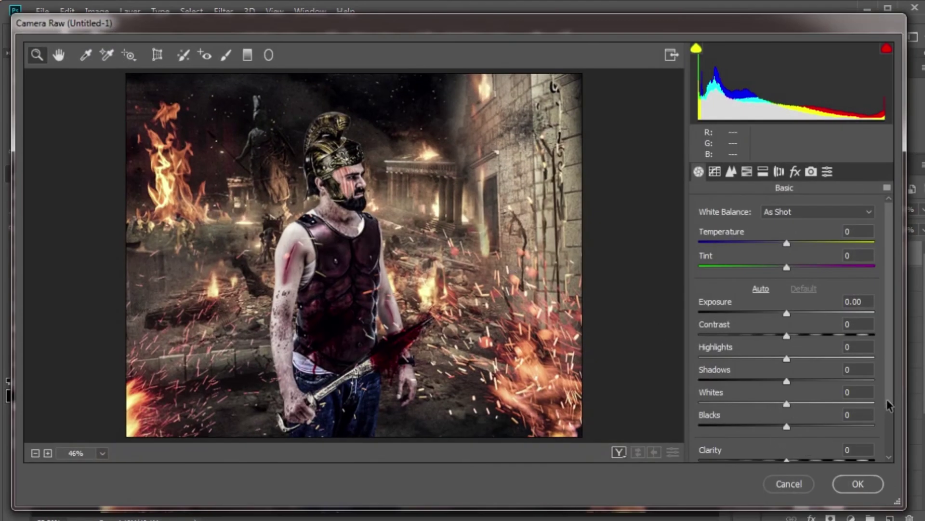
Step: Apply a Camera Raw grade with Contrast +22, Clarity +14 and Shadows +3
{"action": "scroll", "coordinate": [890, 406], "scroll_direction": "down", "scroll_amount": 2}
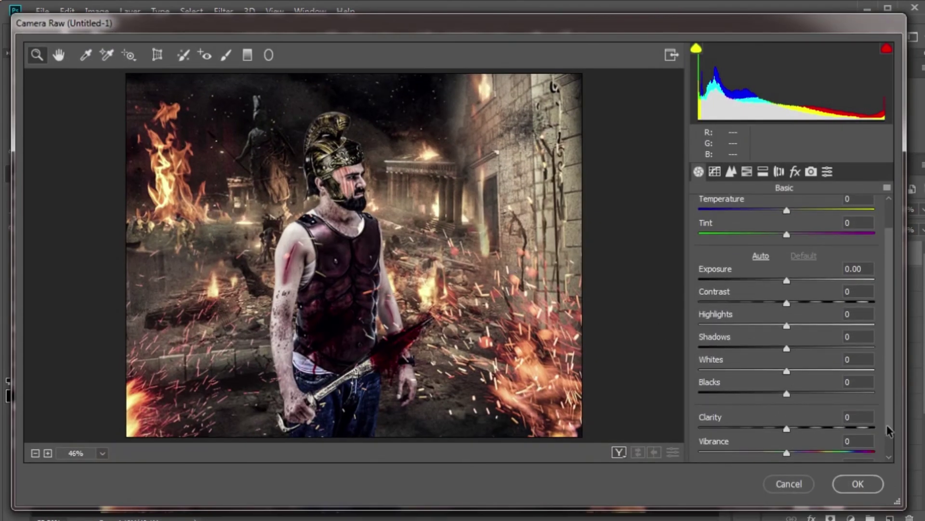
{"action": "left_click", "coordinate": [791, 429]}
{"action": "left_click_drag", "start_coordinate": [790, 429], "coordinate": [799, 428]}
{"action": "left_click_drag", "start_coordinate": [787, 303], "coordinate": [808, 306]}
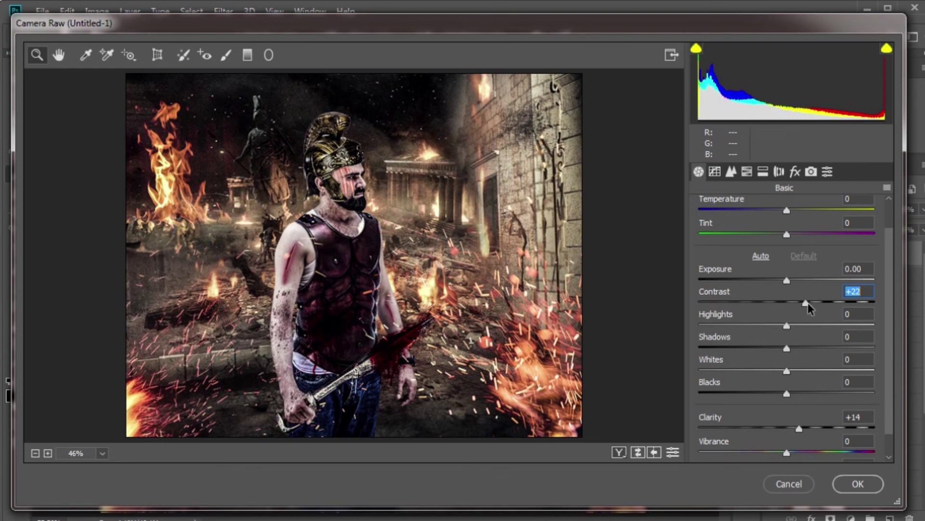
{"action": "left_click_drag", "start_coordinate": [788, 346], "coordinate": [790, 346]}
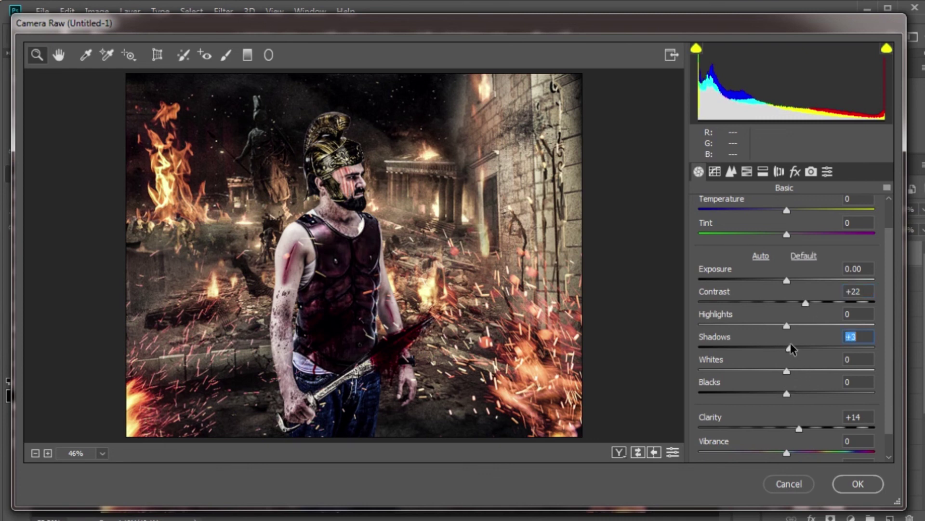
{"action": "left_click", "coordinate": [787, 392]}
{"action": "left_click", "coordinate": [858, 483]}
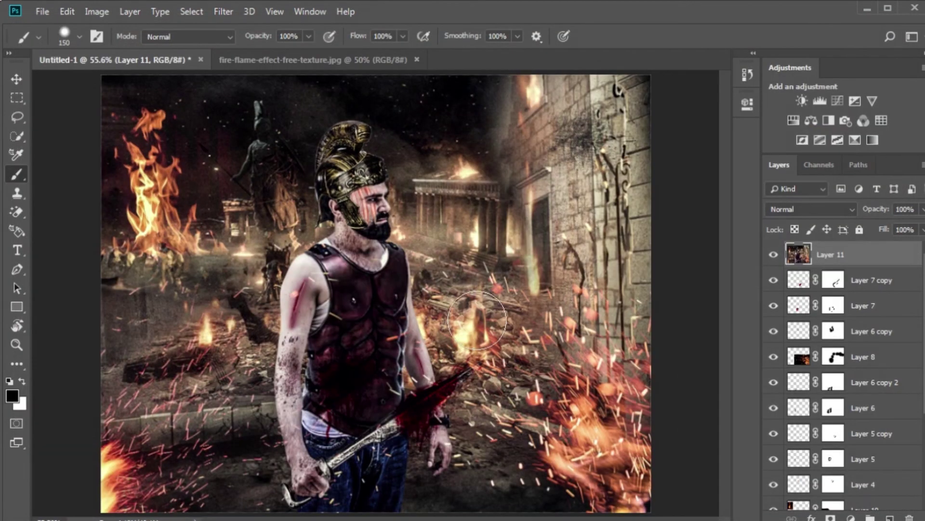
{"action": "key", "text": "ctrl+plus"}
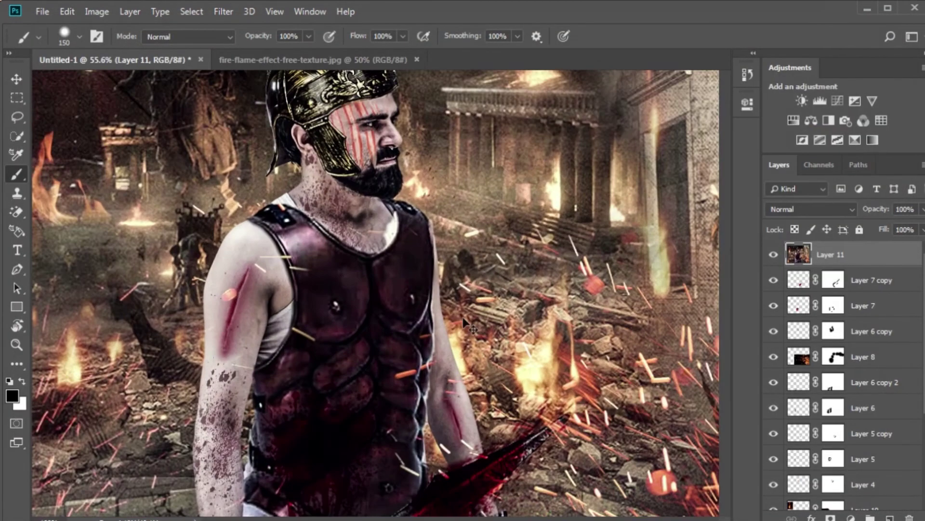
{"action": "key", "text": "ctrl+1"}
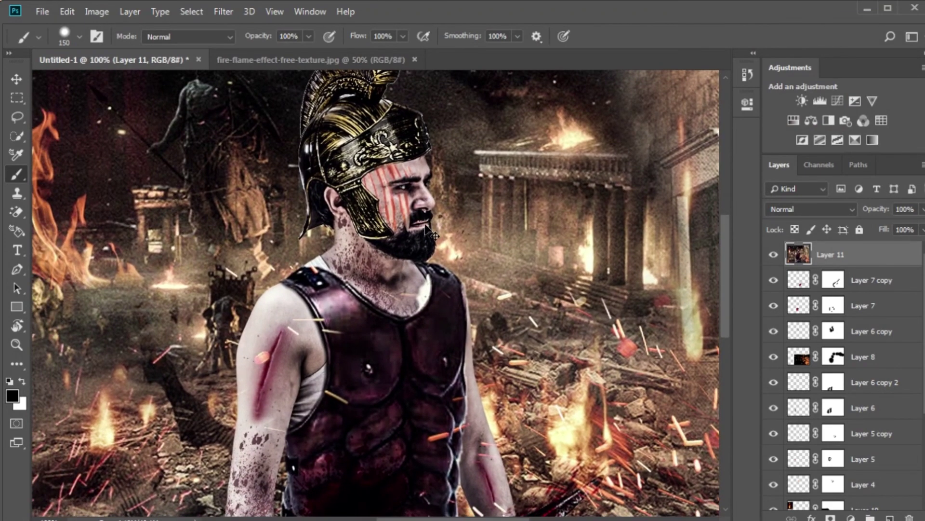
{"action": "key", "text": "ctrl+0"}
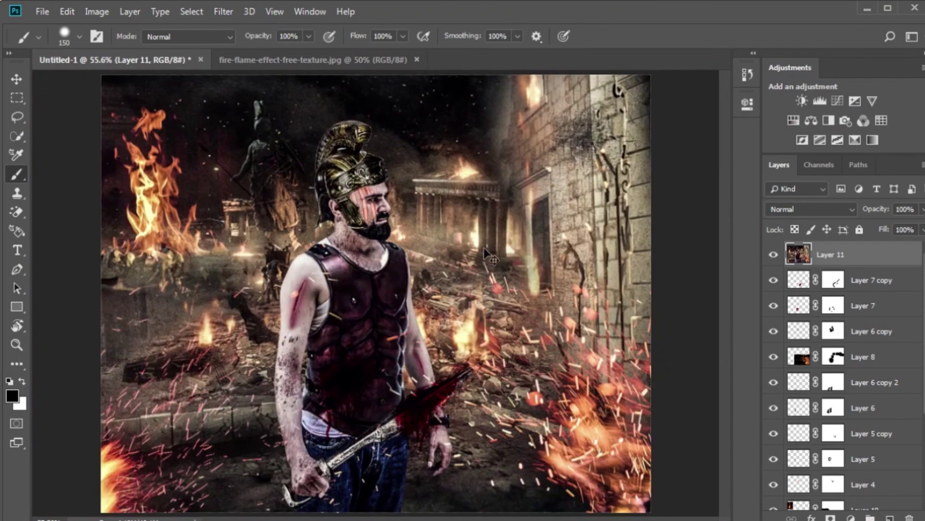